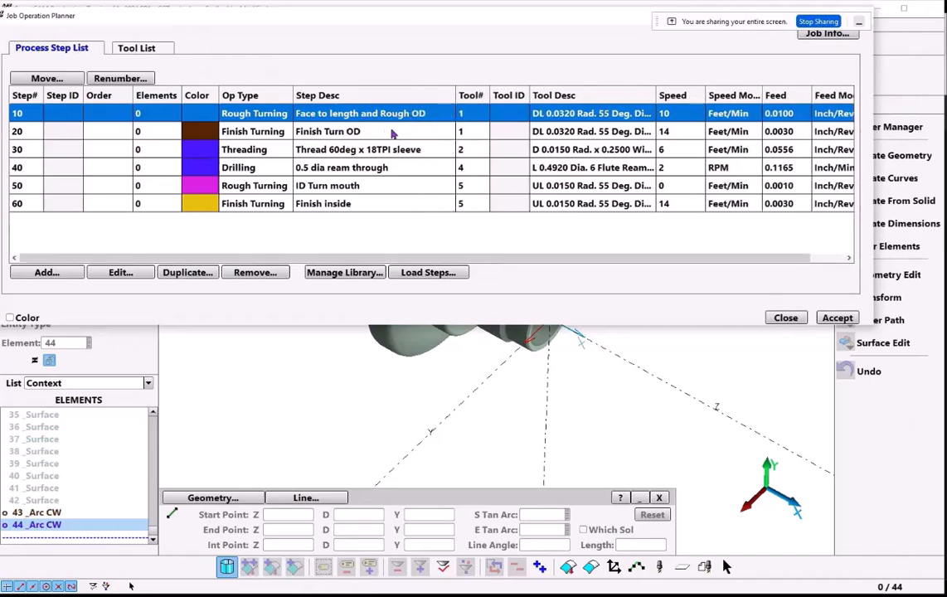
Step: Examine the hub solid from several angles alongside the planned process steps
left_click_drag(275, 17, 283, 322)
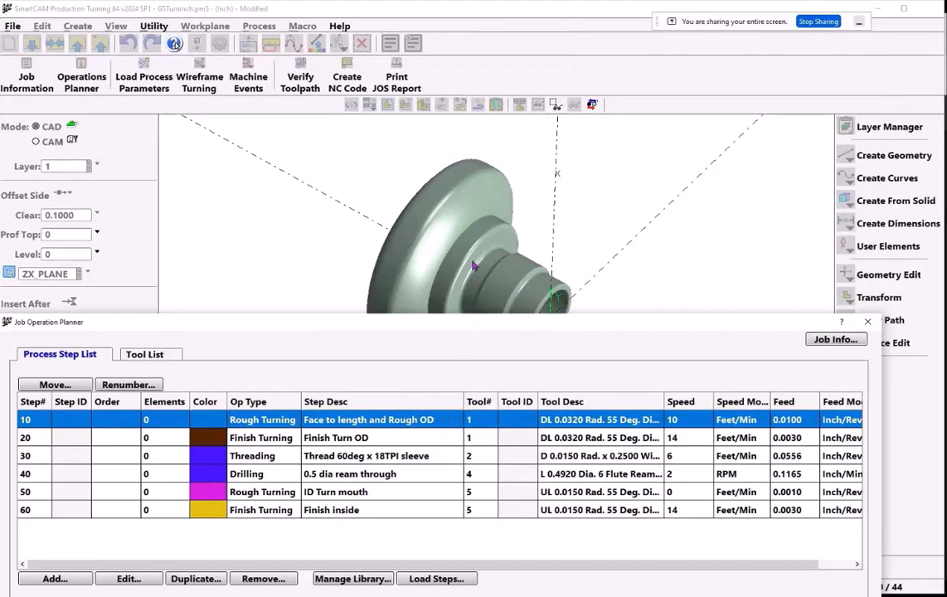
middle_click_drag(484, 223, 455, 210)
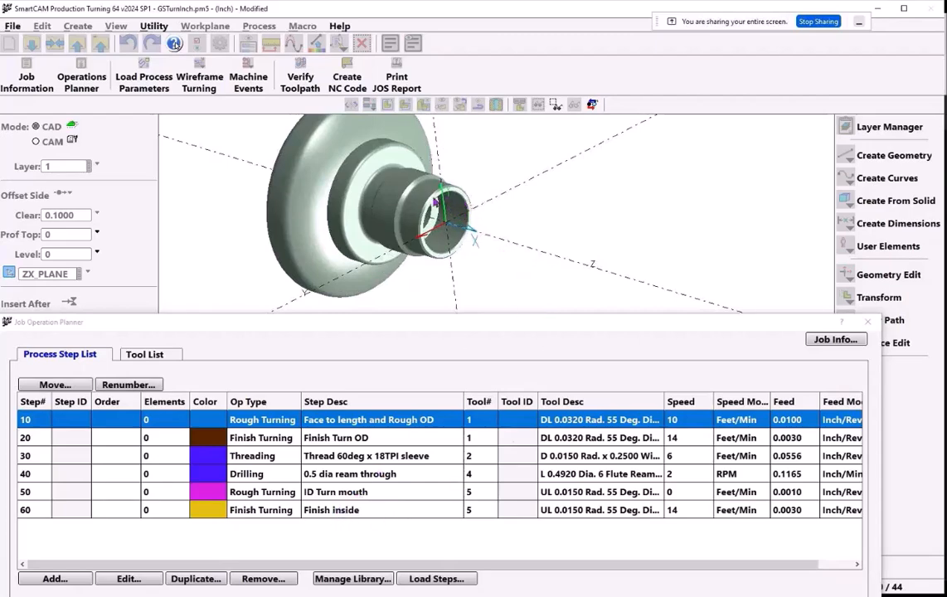
middle_click_drag(408, 184, 492, 246)
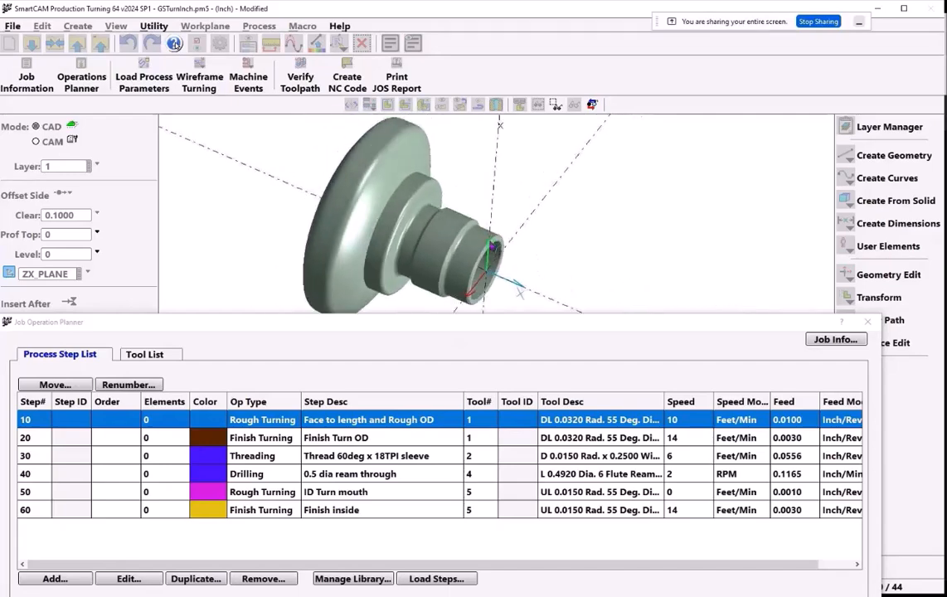
left_click_drag(482, 325, 442, 56)
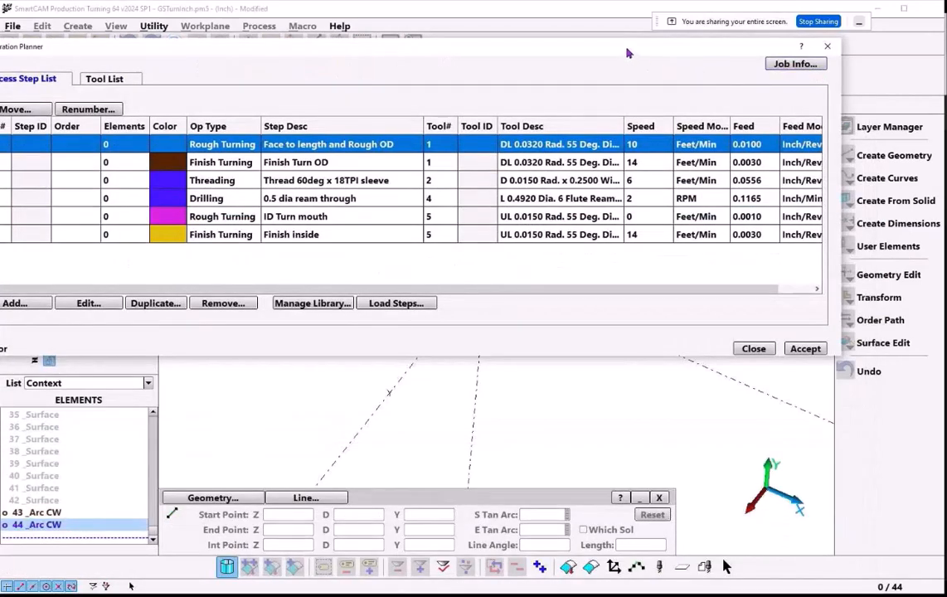
left_click_drag(561, 45, 560, 62)
left_click_drag(627, 74, 621, 193)
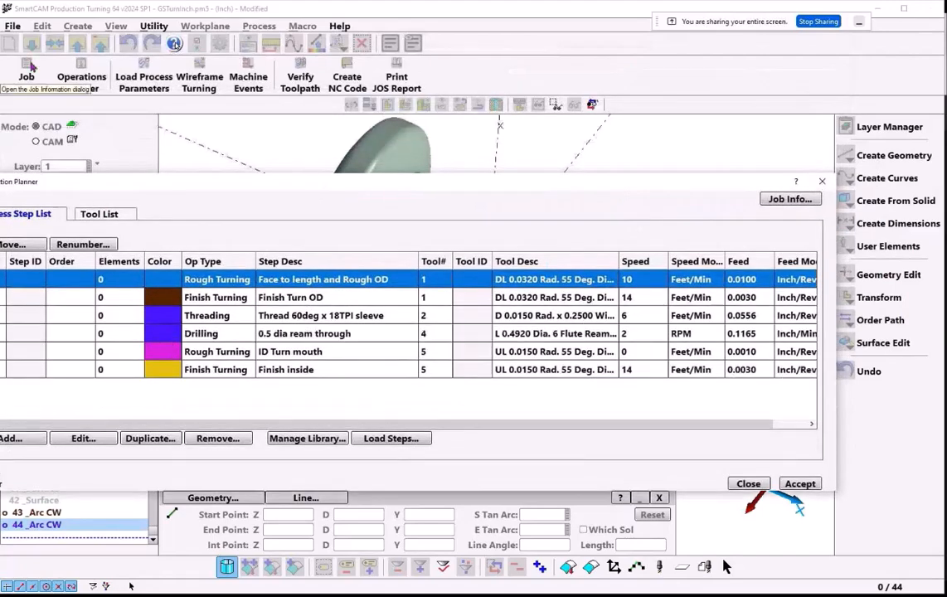
Step: Open the job information and review its general details, from the creator field through the program ID
left_click(779, 201)
left_click_drag(224, 179, 433, 21)
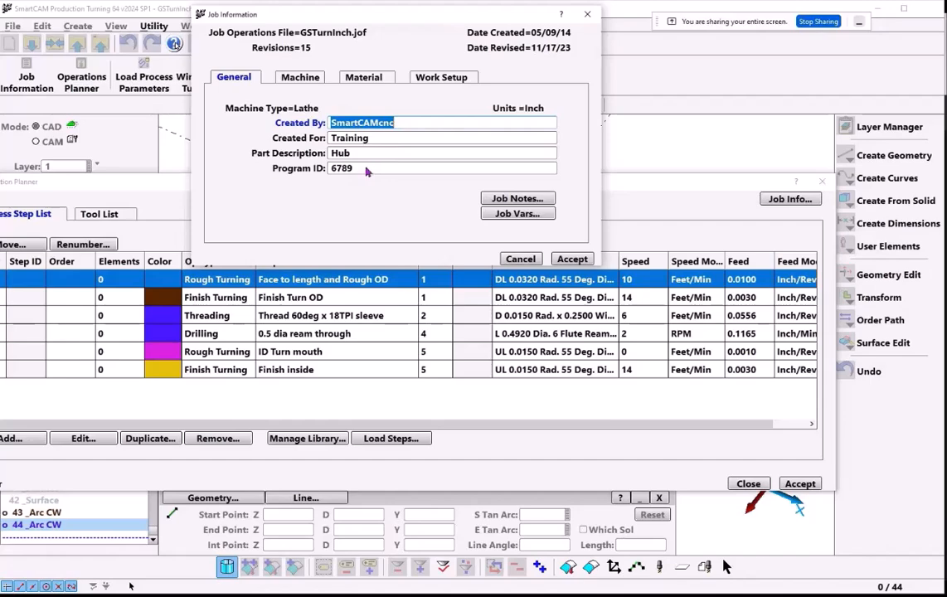
key("Tab")
key("Tab")
key("Tab")
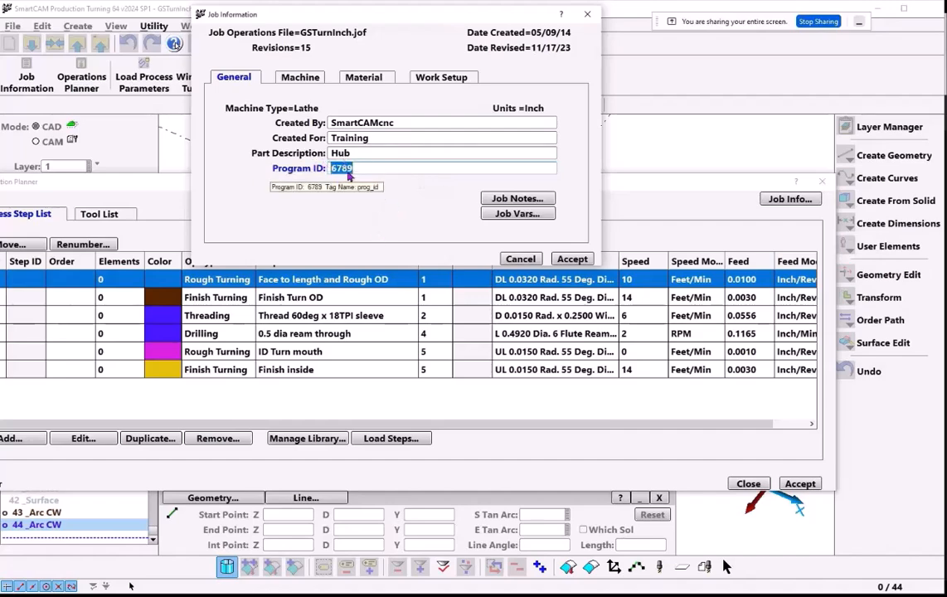
Step: Choose Example 2-Axis Turning Center as the job's machine
left_click(299, 77)
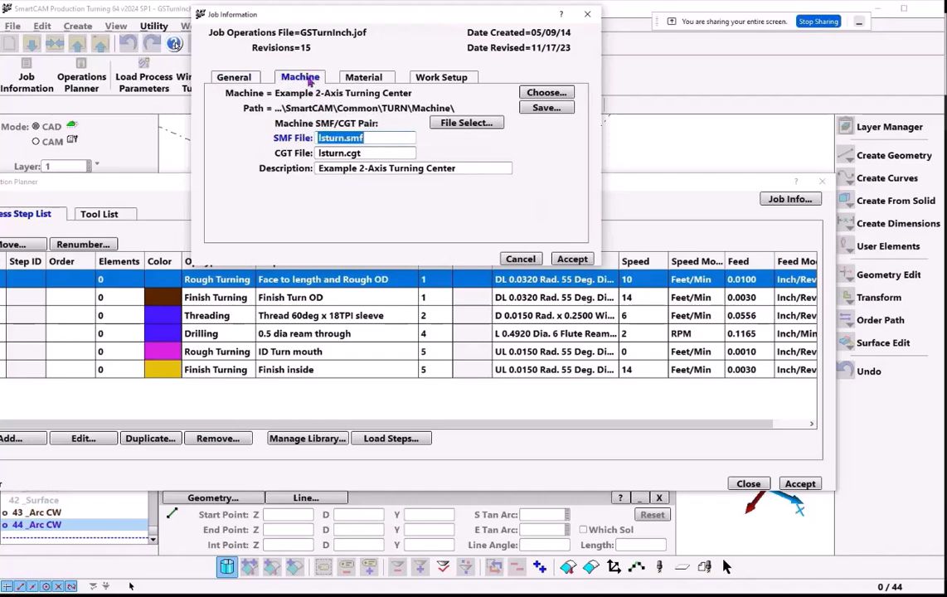
left_click(547, 93)
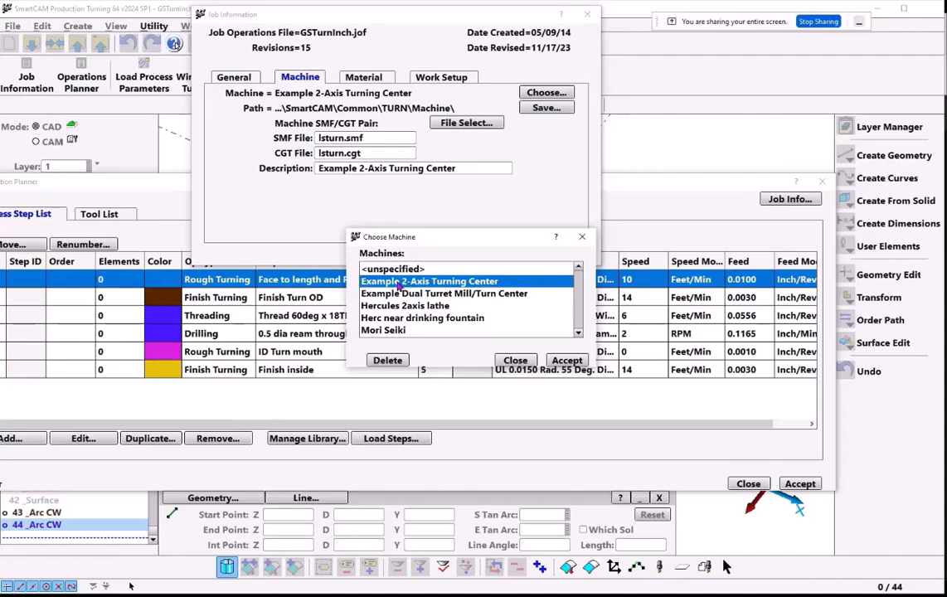
left_click(567, 362)
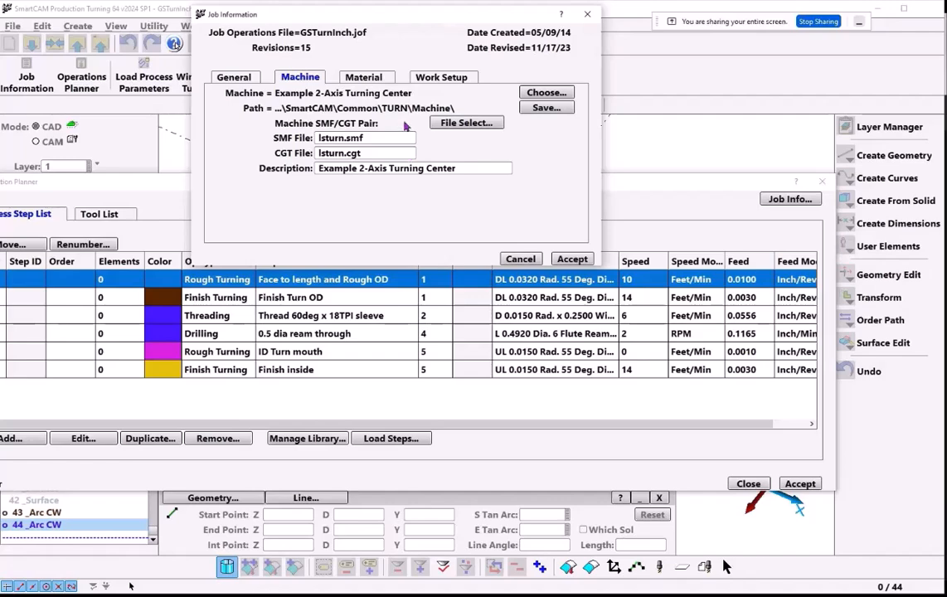
Step: Review the job's material and work setup settings, and accept the job information and the operation plan
left_click(383, 78)
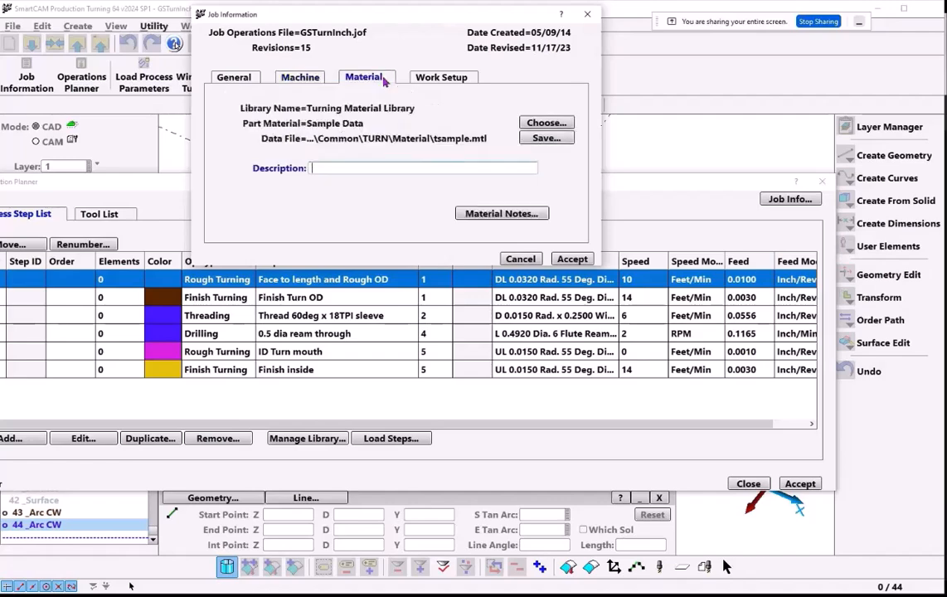
left_click(459, 80)
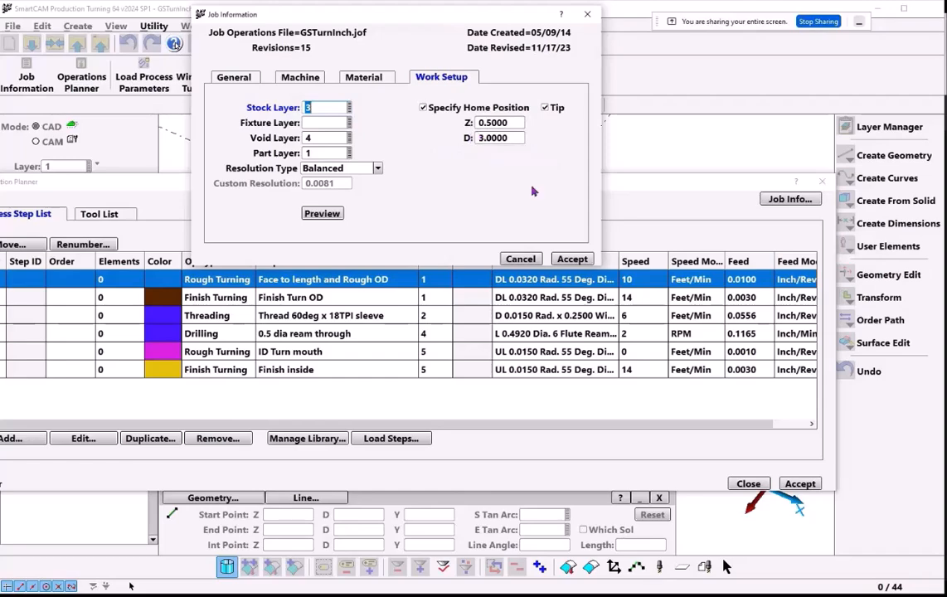
left_click(572, 258)
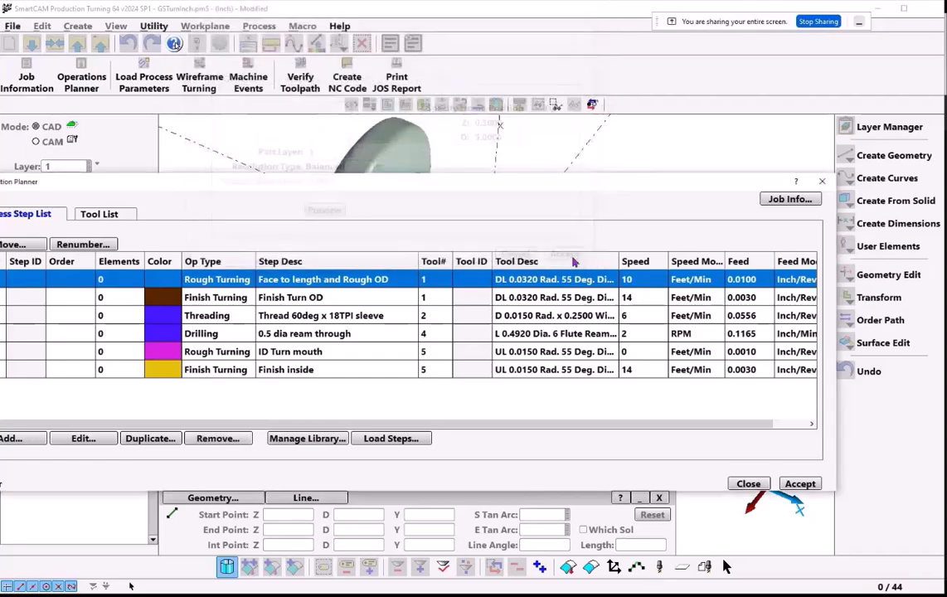
left_click(799, 484)
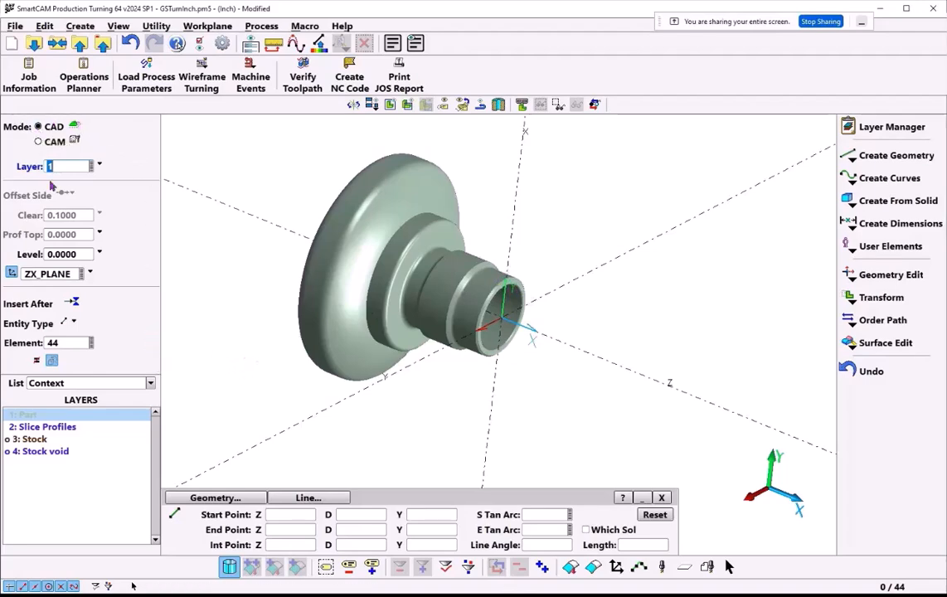
Step: Slice the hub solid onto the Slice Profiles layer using the Parallel method, Z level 0.0000 and tolerance 0.0010
left_click(34, 428)
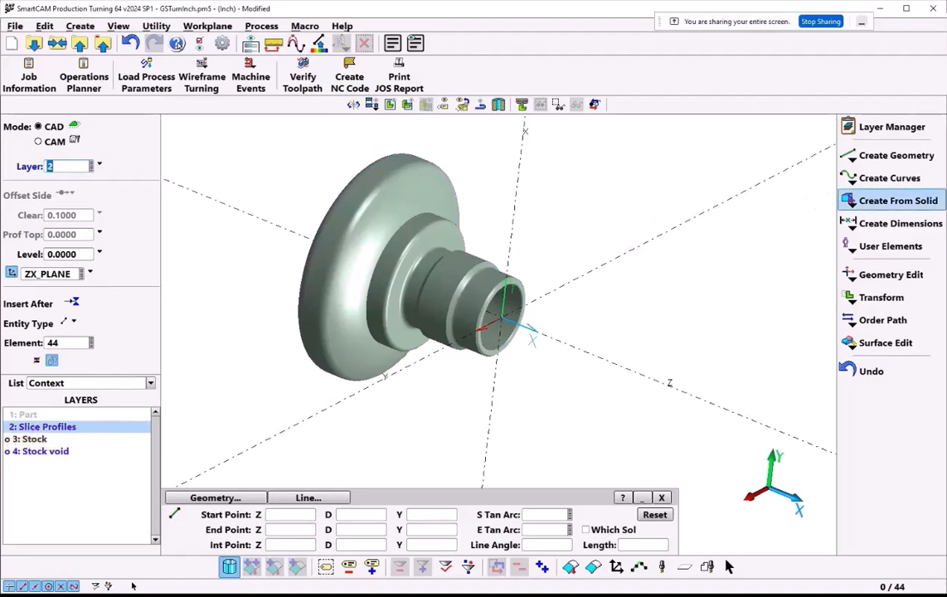
left_click(887, 202)
left_click(776, 215)
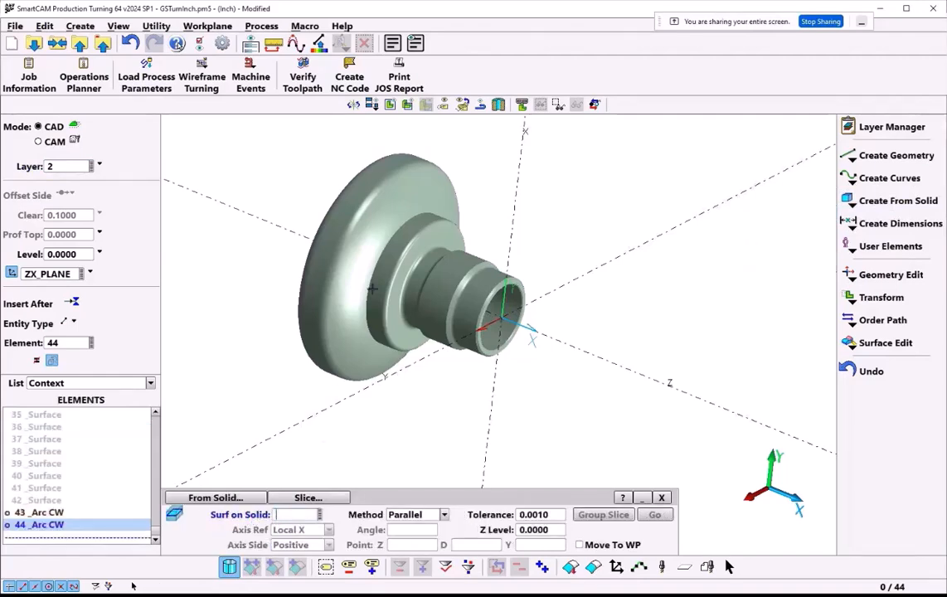
left_click(366, 240)
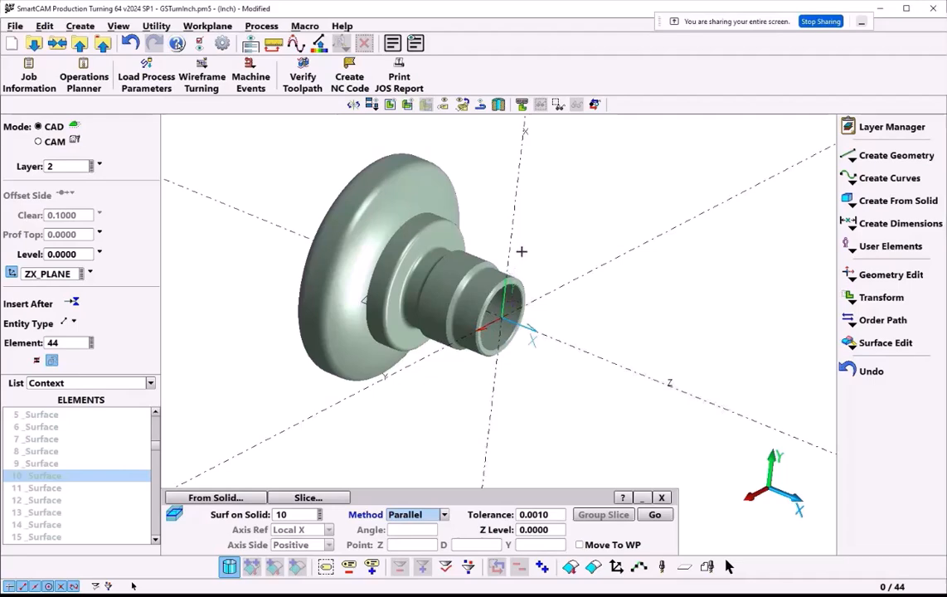
left_click(655, 515)
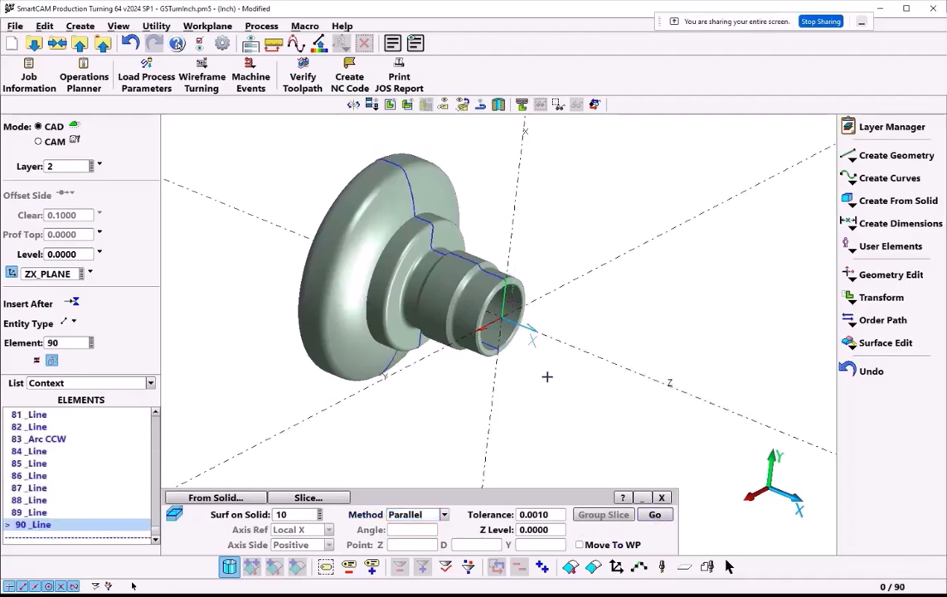
Step: Hide the layer that contains the hub solid, leaving the sliced profiles displayed
middle_click_drag(546, 377, 612, 309)
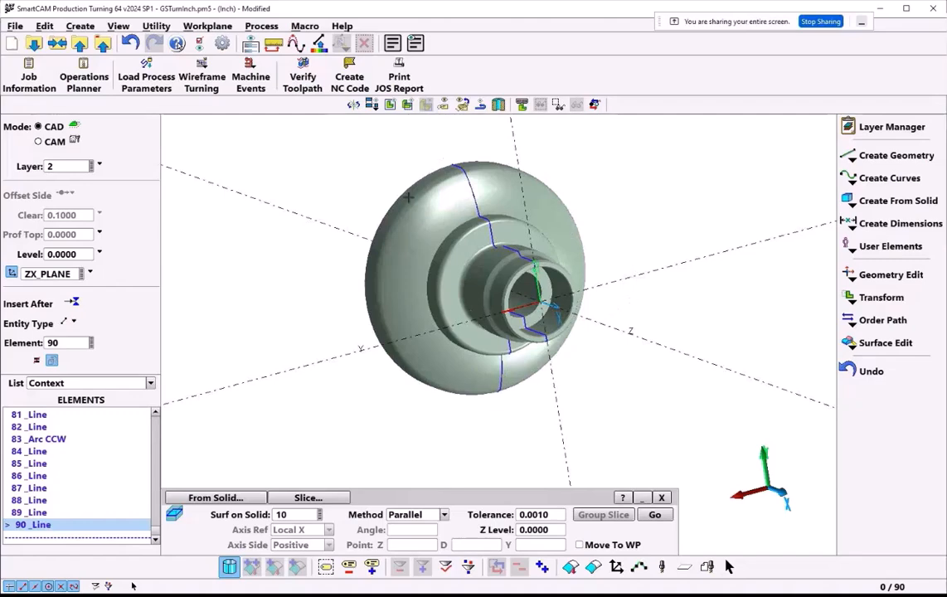
scroll(405, 197, "down", 1)
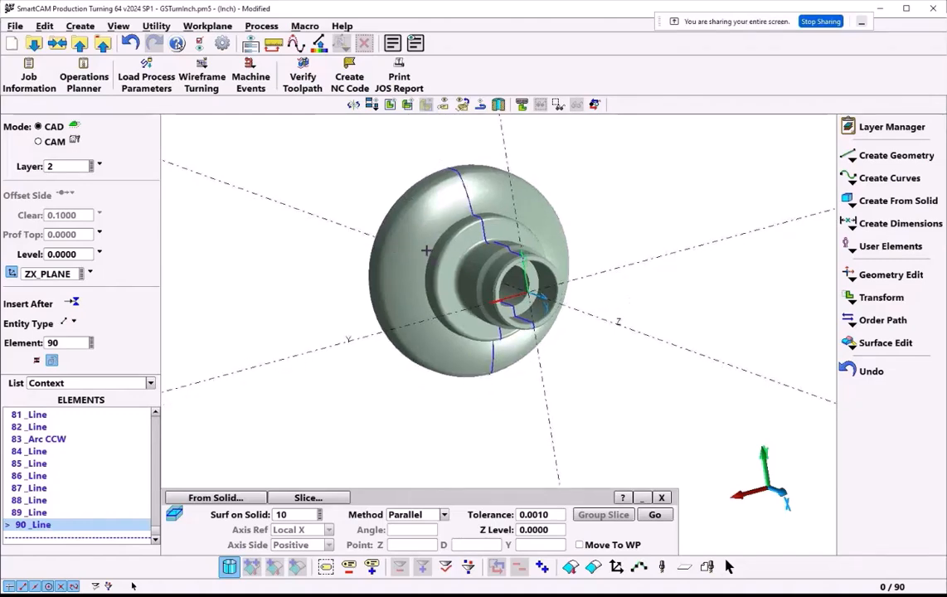
middle_click_drag(425, 251, 473, 227)
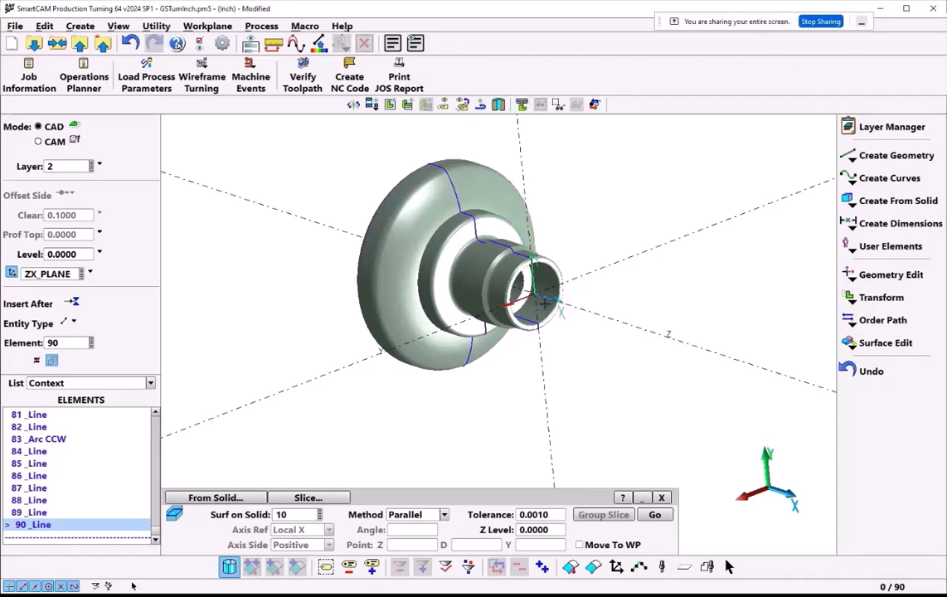
right_click(385, 259)
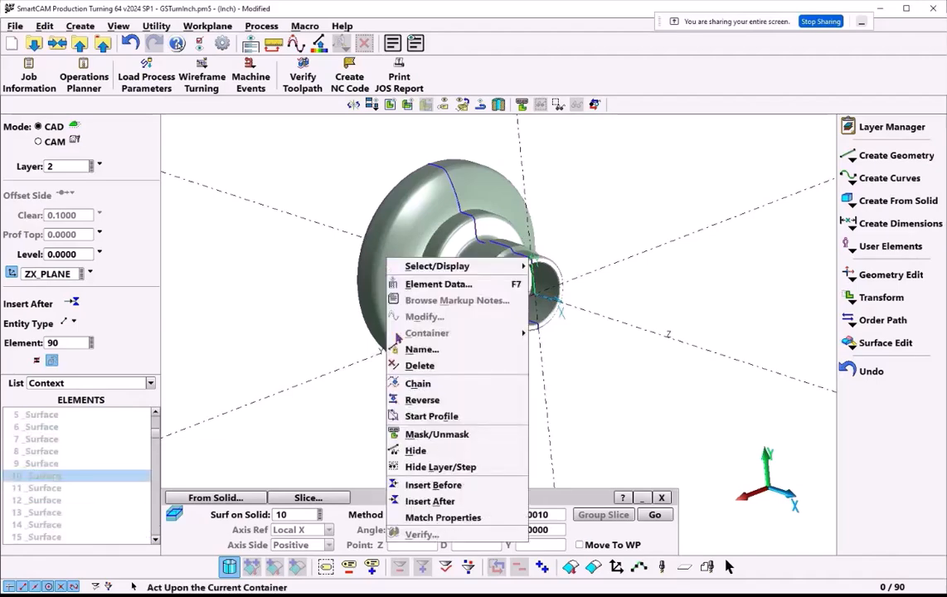
left_click(444, 467)
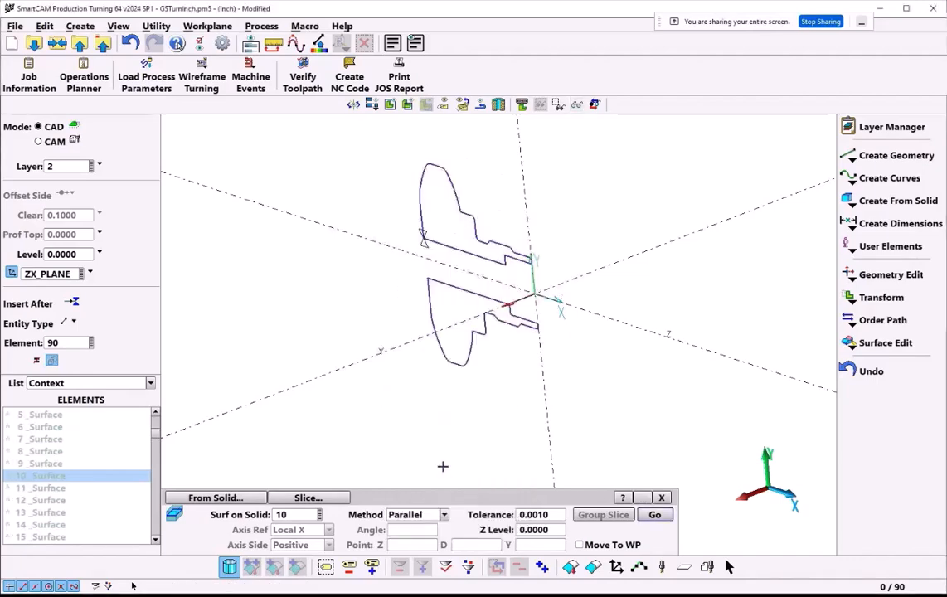
Step: In the Front view, delete the whole slice profile below the centerline and fit the remaining geometry
left_click(371, 107)
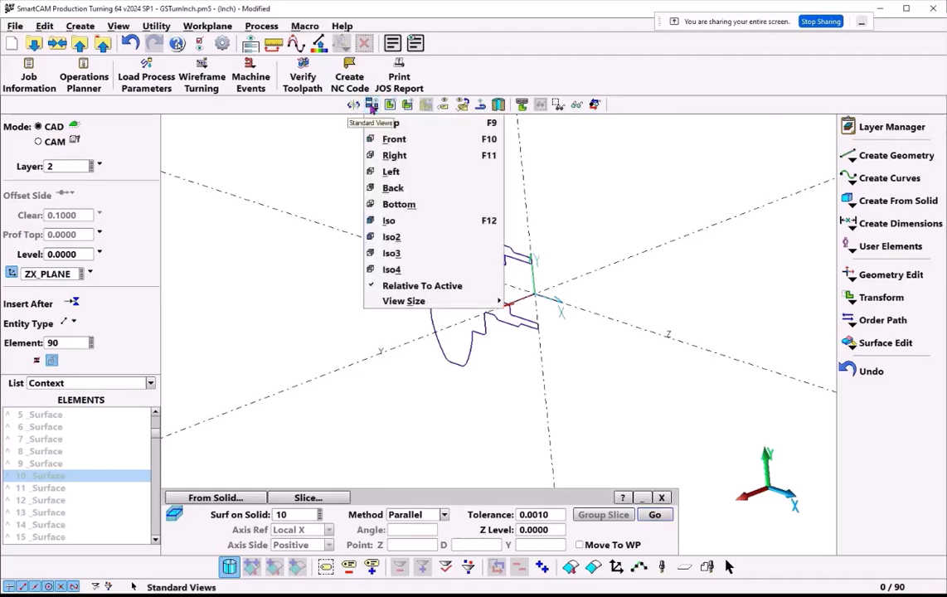
left_click(405, 141)
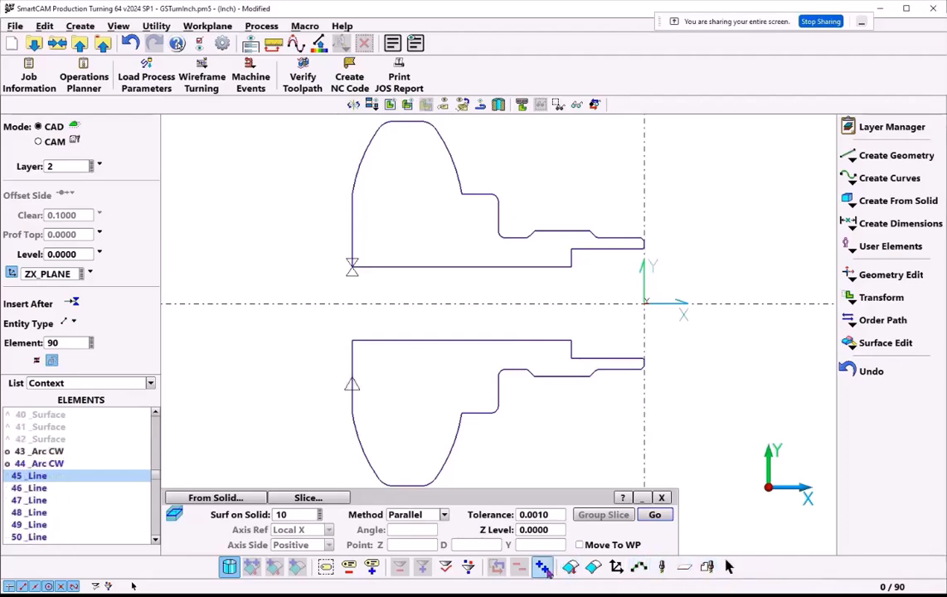
left_click(638, 569)
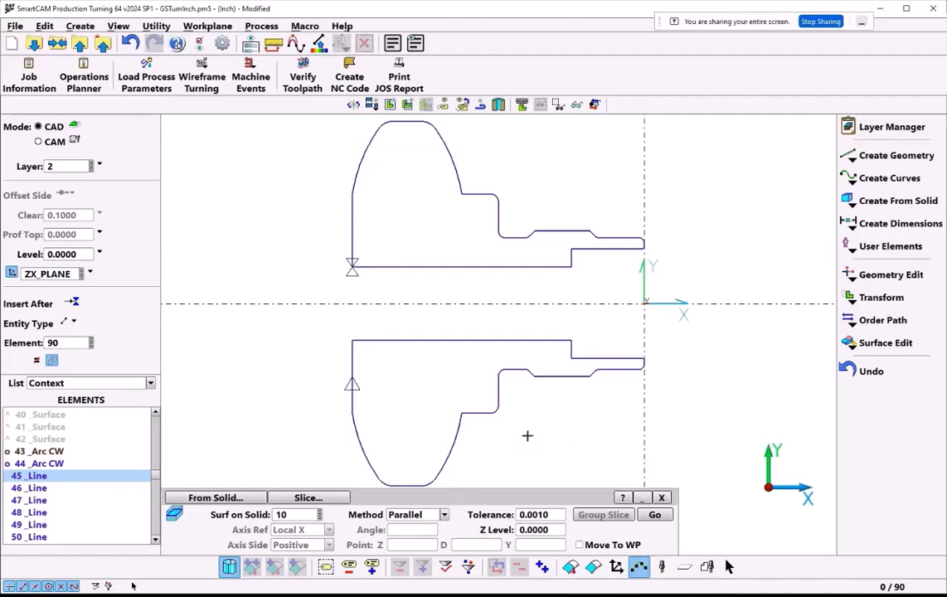
left_click(482, 412)
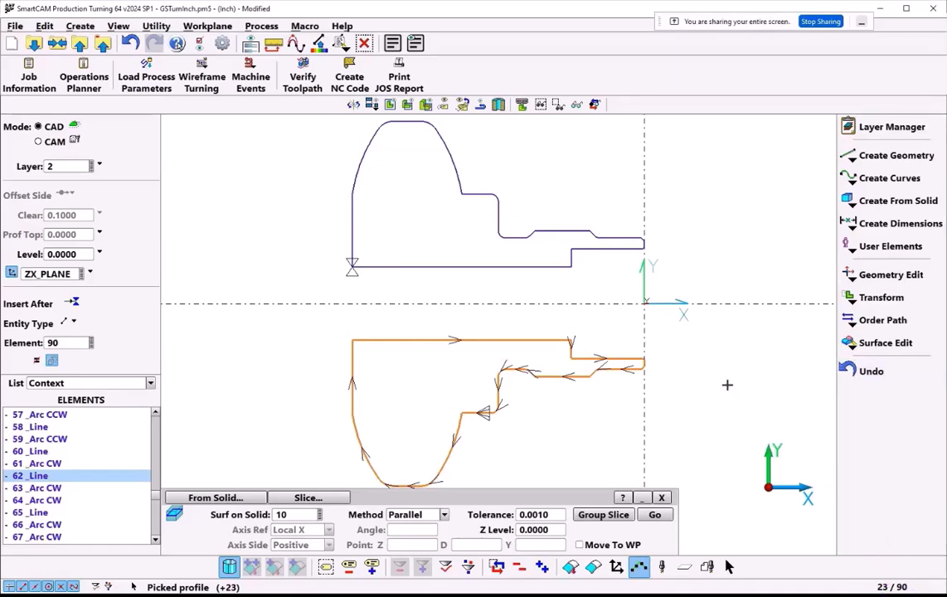
key("Delete")
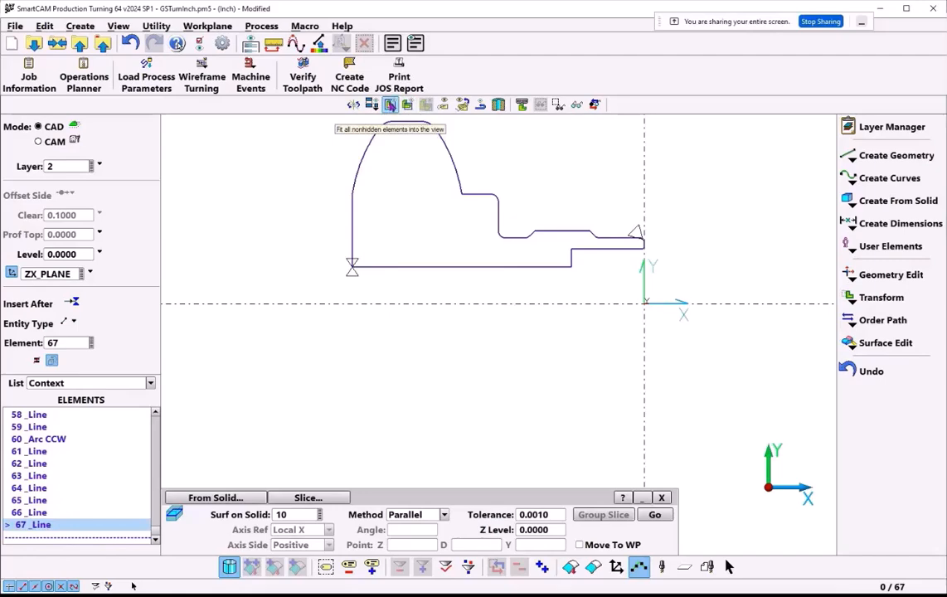
left_click(390, 106)
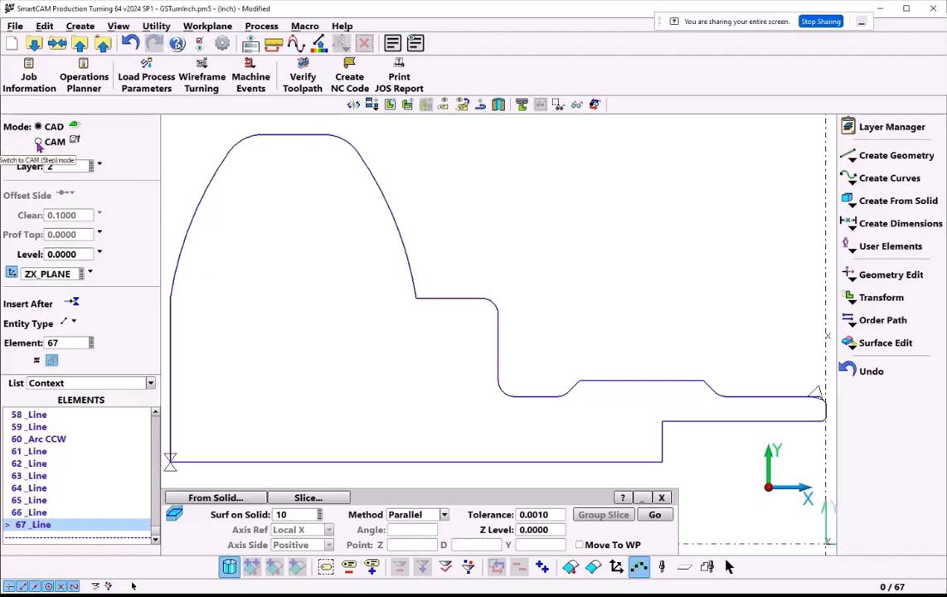
Step: Switch to CAM mode for step 10 and start a contour turn roughing with the stock defined by Part Profile
left_click(38, 146)
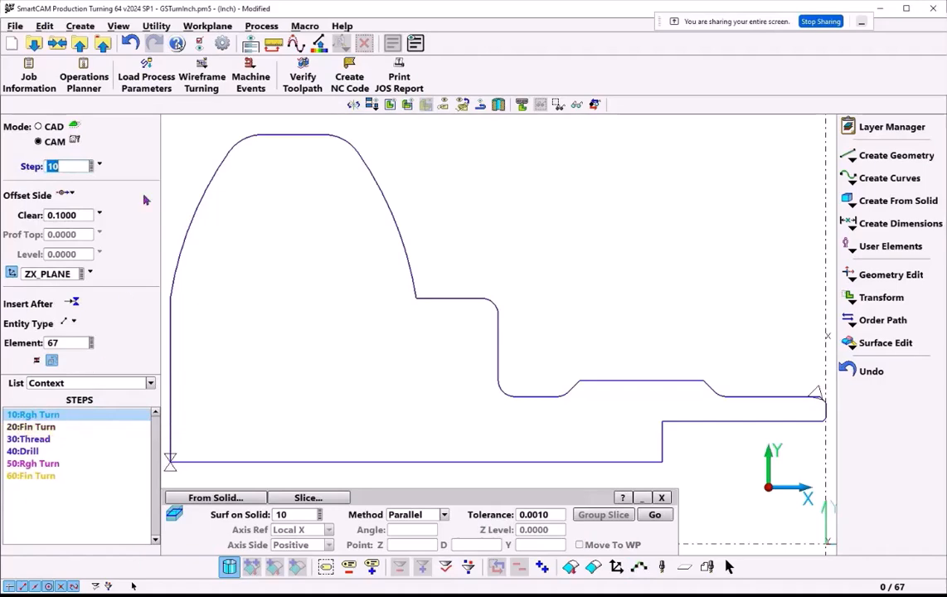
left_click(201, 76)
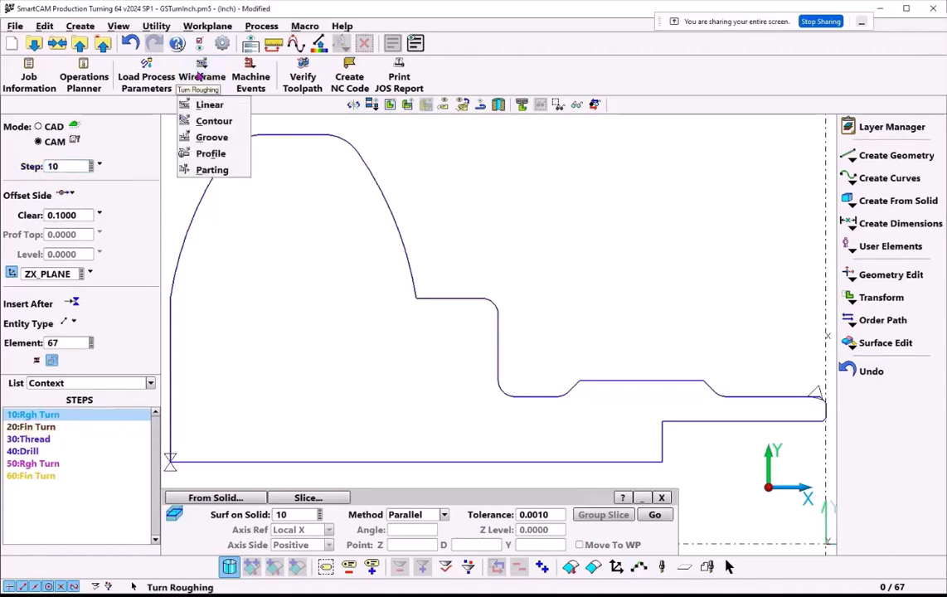
left_click(204, 122)
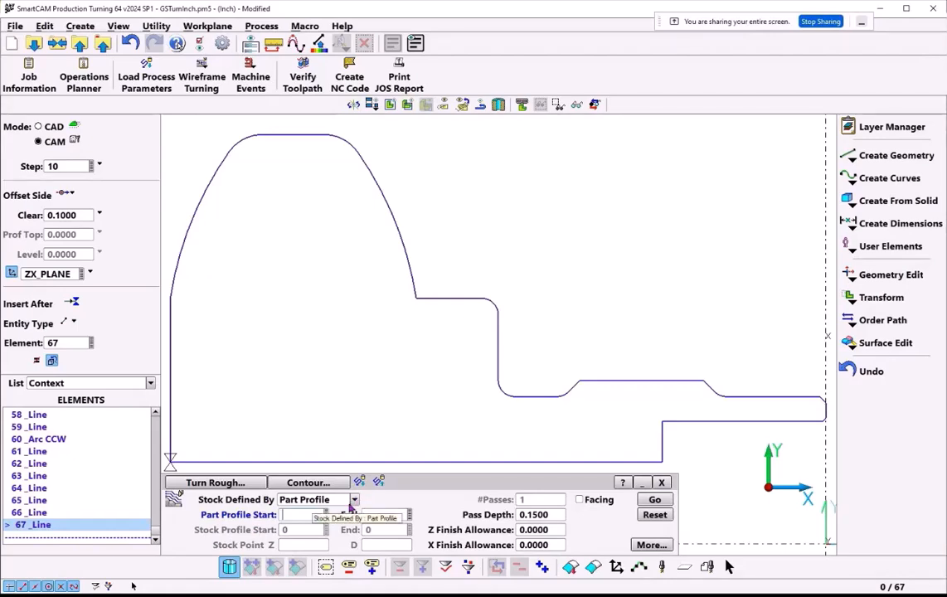
left_click(354, 500)
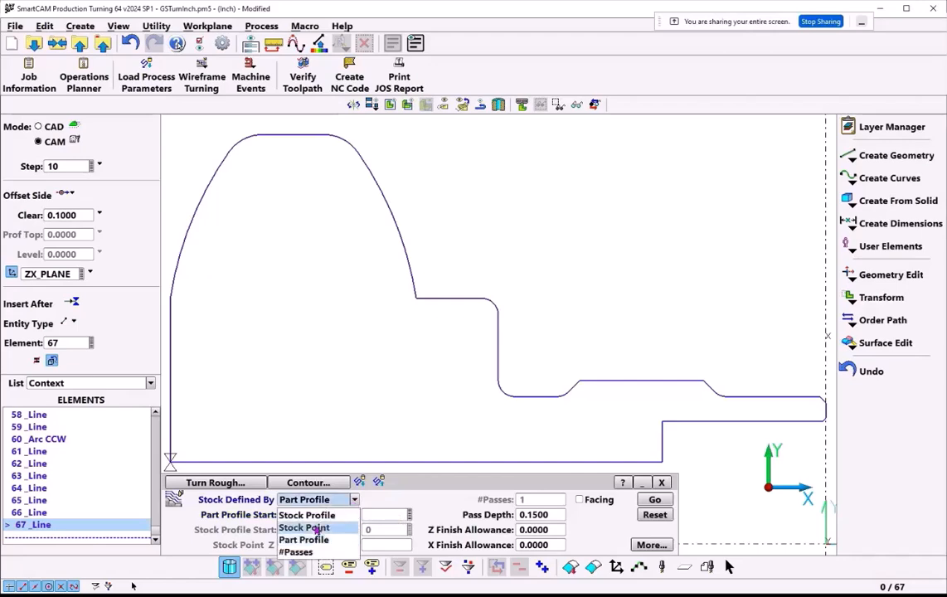
left_click(314, 528)
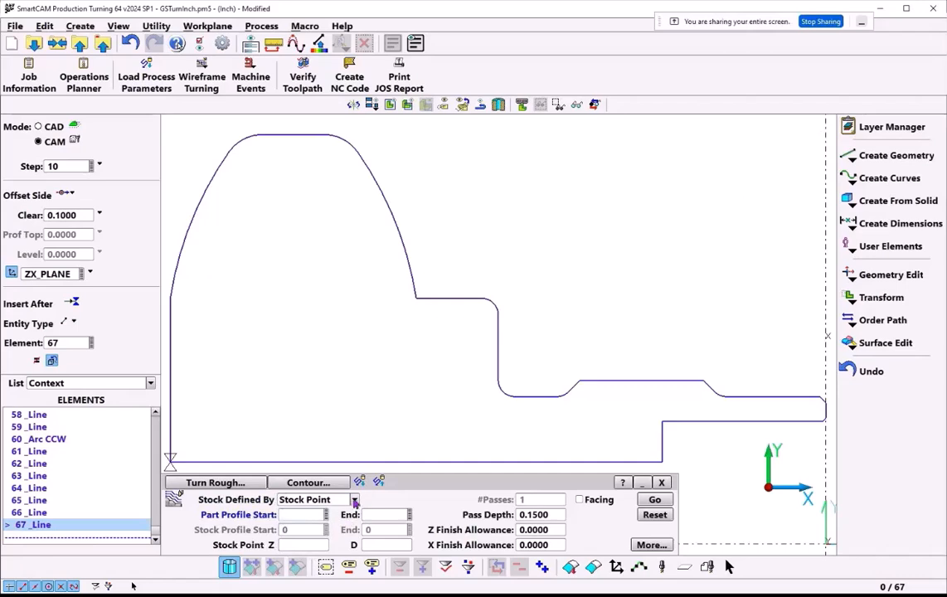
left_click(354, 500)
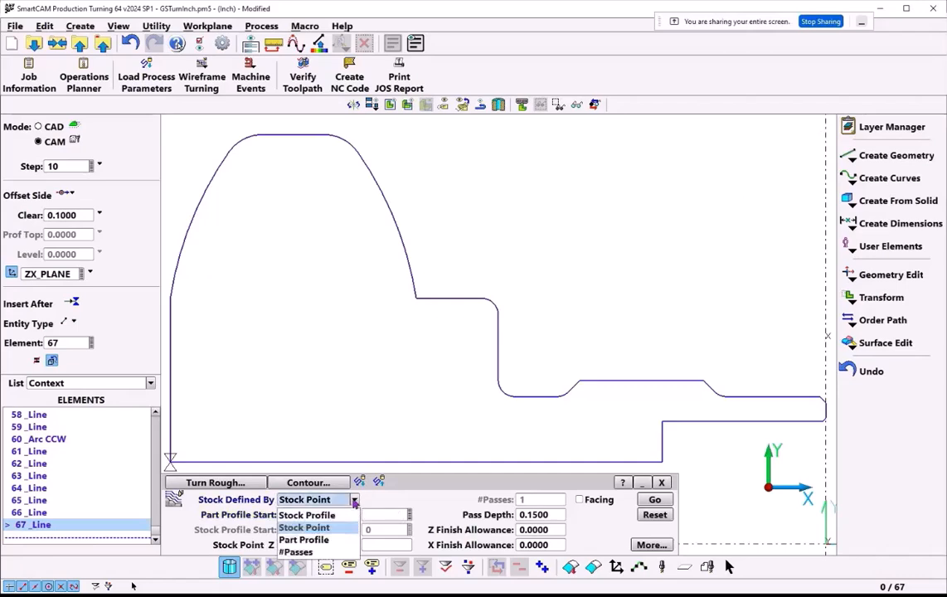
left_click(309, 540)
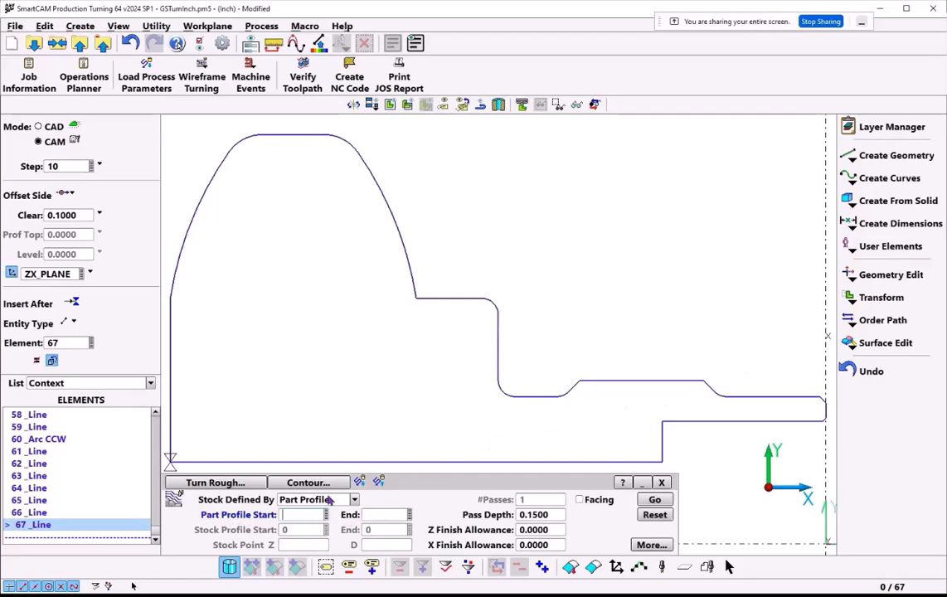
Step: Create the contour roughing toolpath on the part profile from element 61 to 48 with pass depth 0.1500 and zero finish allowances
left_click(780, 395)
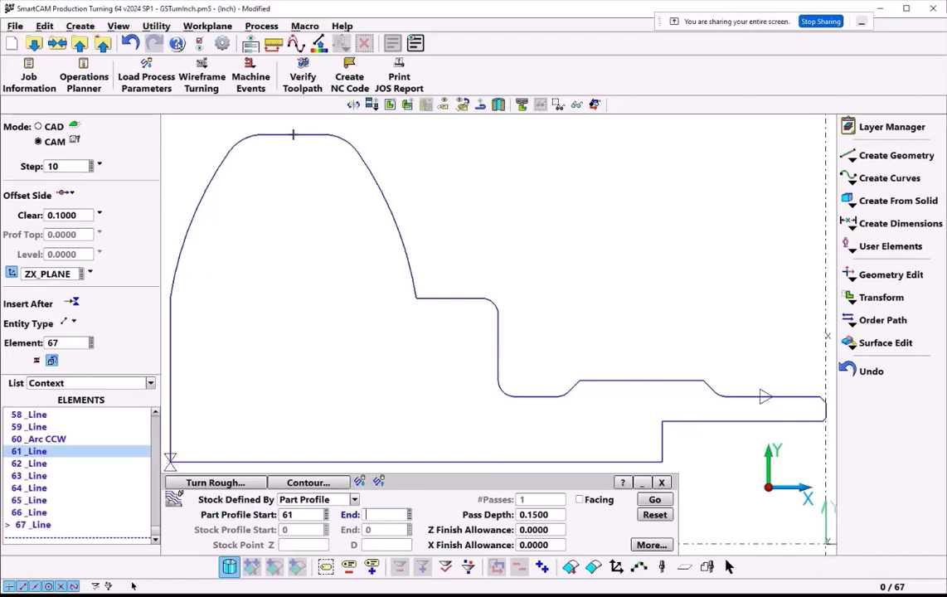
type("48")
key("Tab")
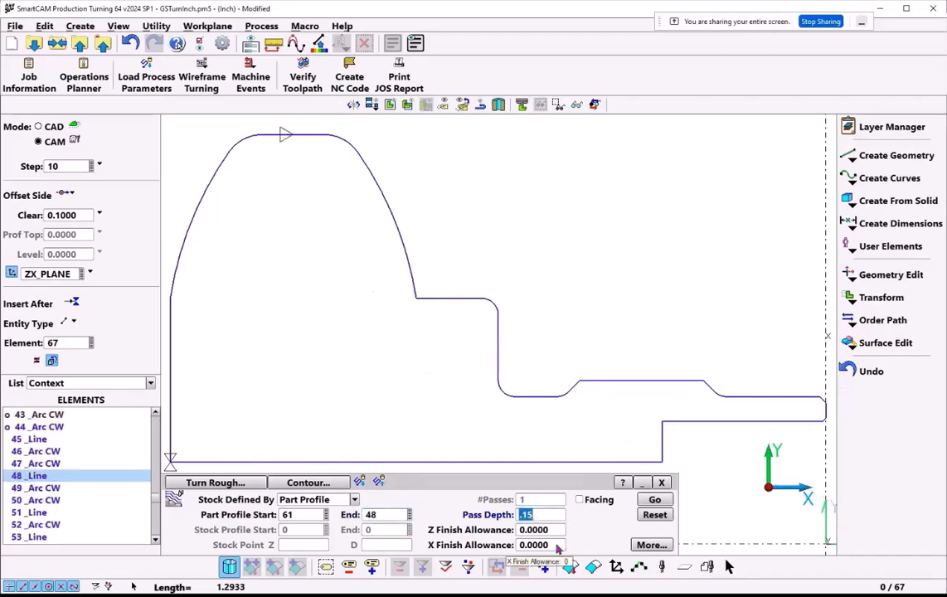
left_click(655, 500)
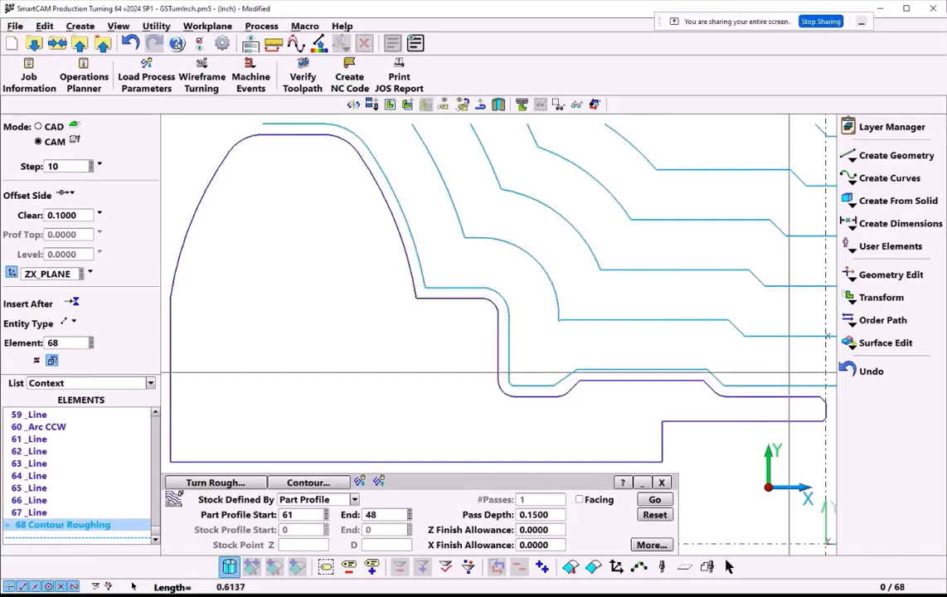
Step: Replace the contour roughing with a linear roughing of the same profile, using finish allowances of 0.01 in Z and 0.005 in X
left_click(871, 372)
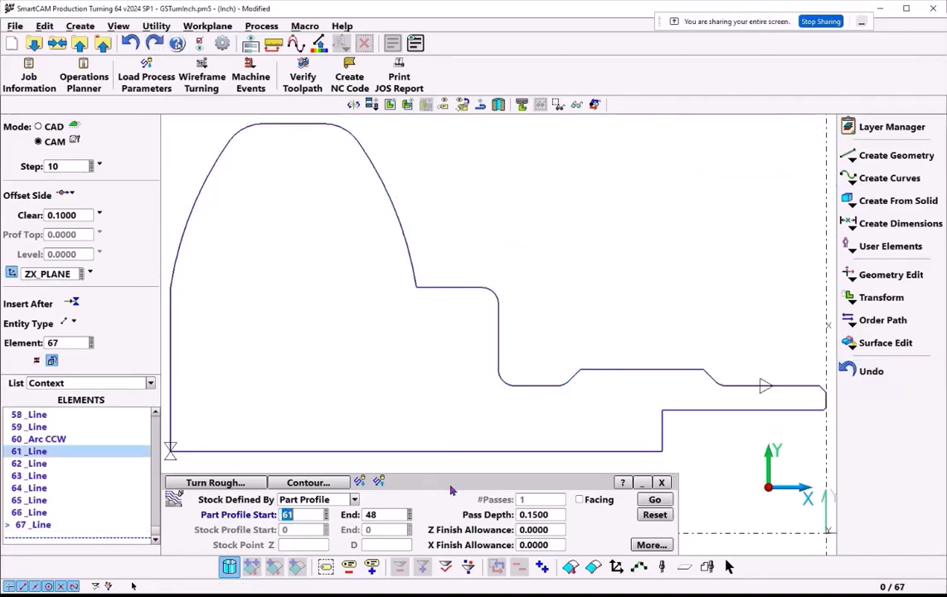
left_click(340, 484)
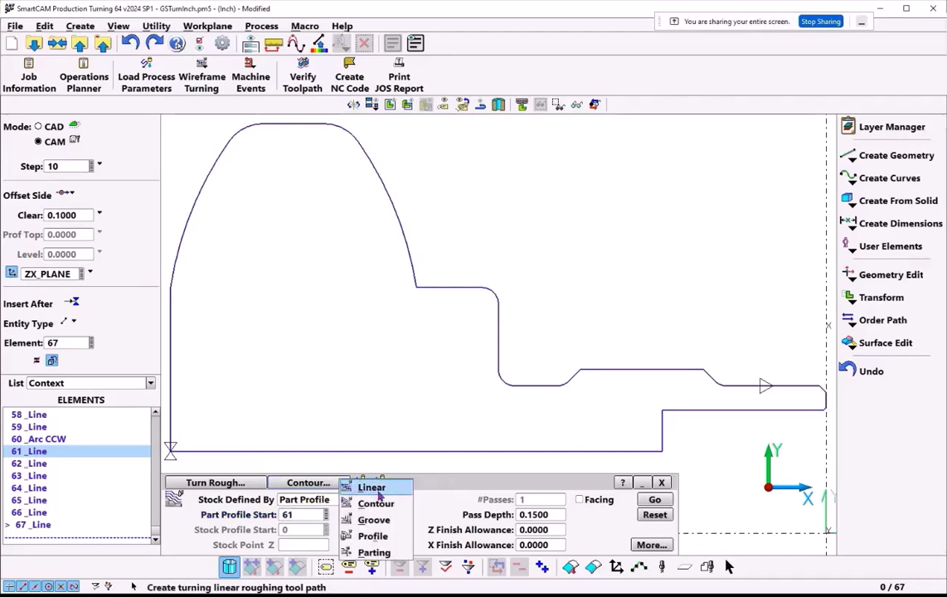
left_click(375, 489)
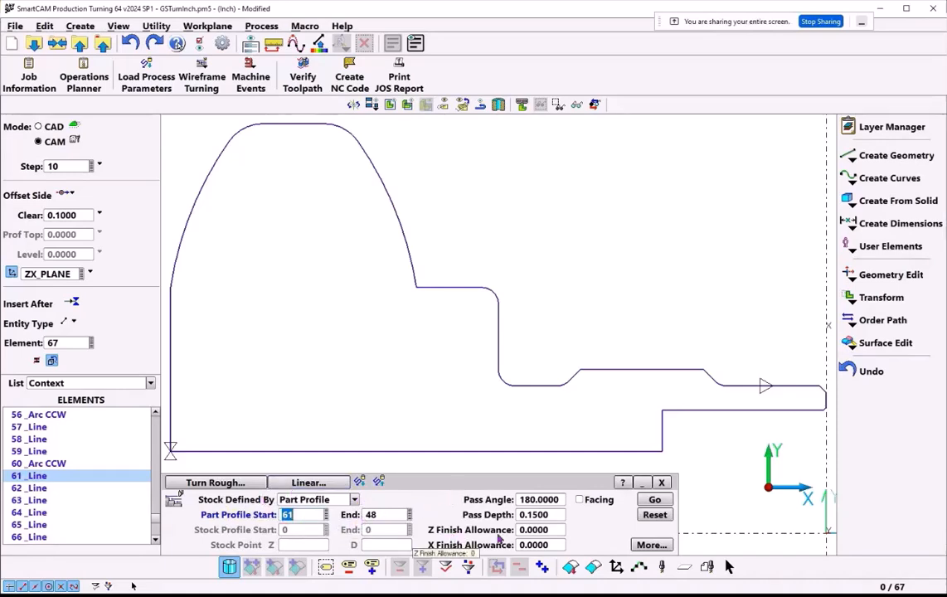
left_click(546, 532)
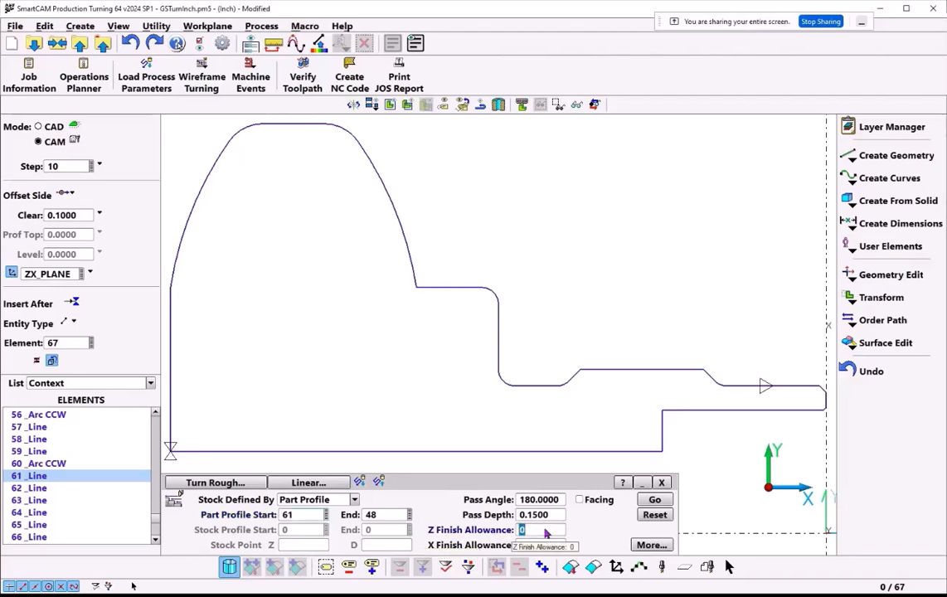
type(".01")
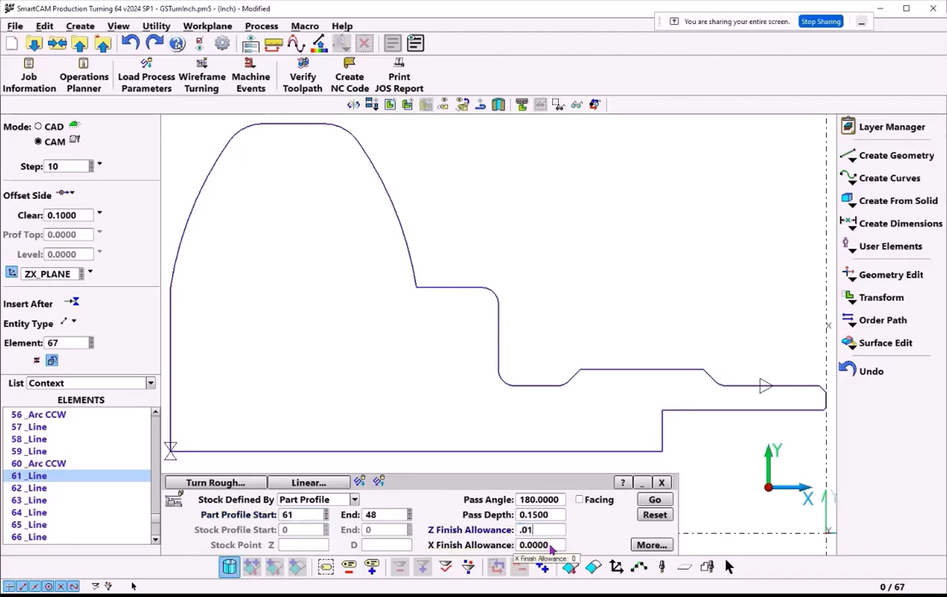
left_click(549, 549)
type(".00")
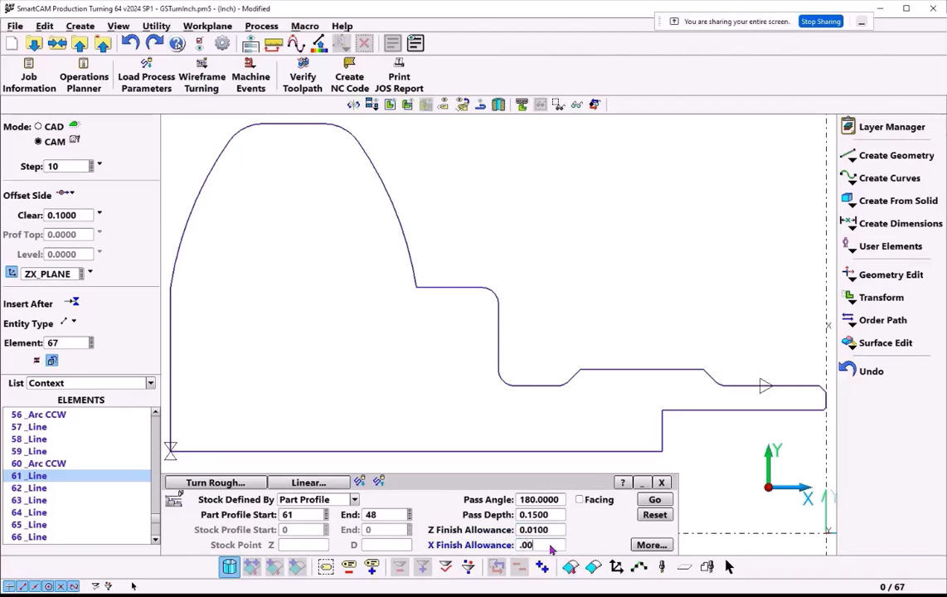
type("5")
left_click(657, 499)
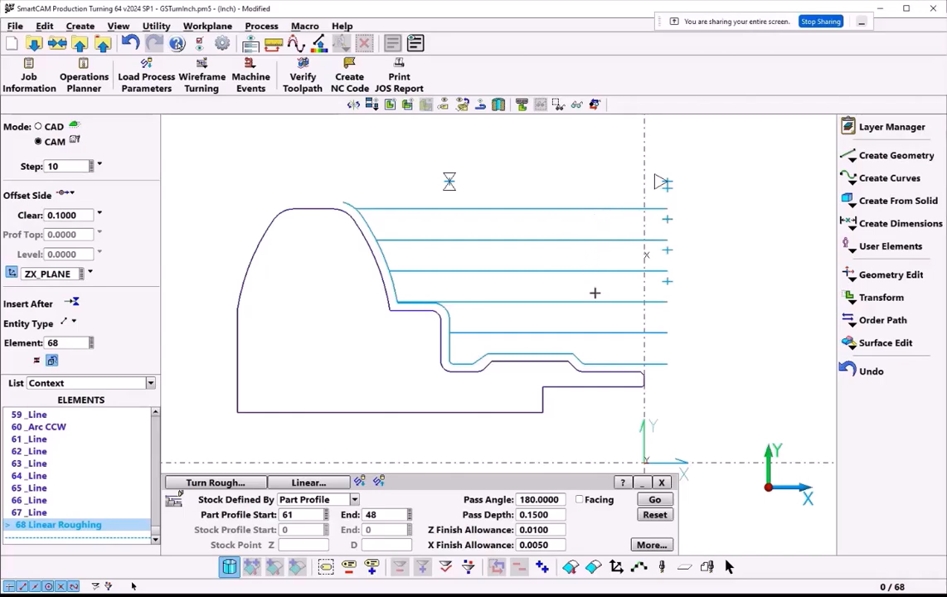
Step: Undo the linear roughing toolpath and recreate it with a pass depth of 0.1
left_click(867, 372)
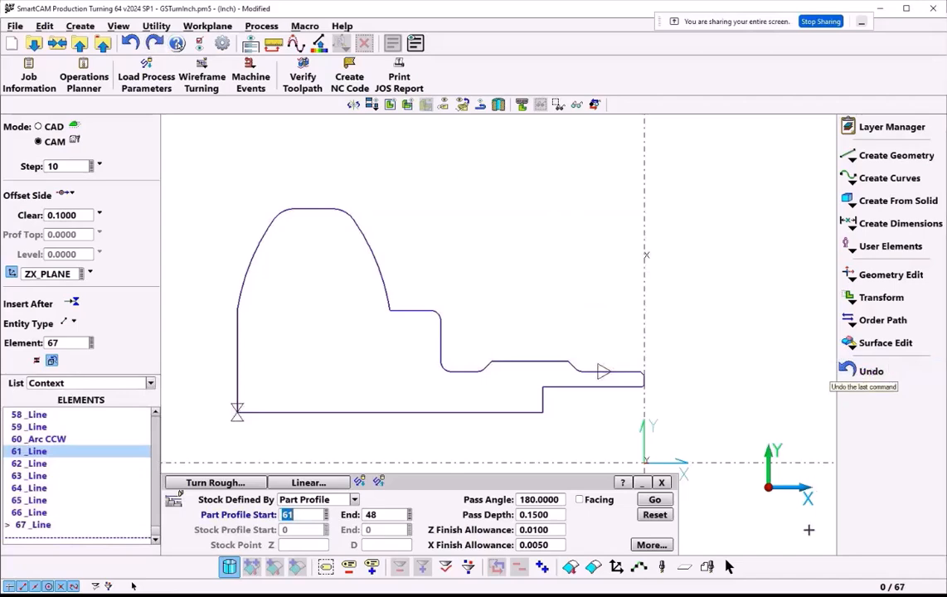
left_click(543, 515)
type(".")
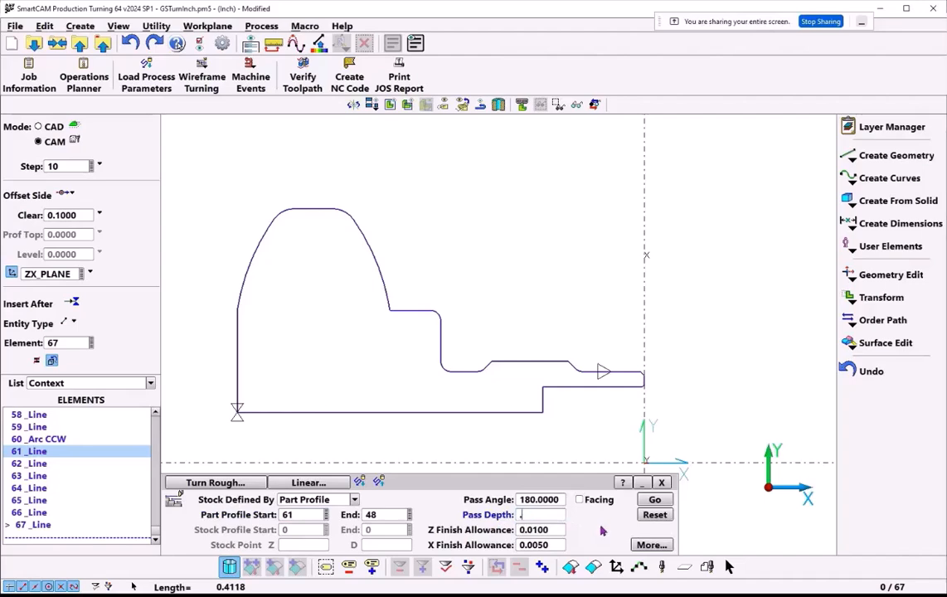
type("1")
key("Return")
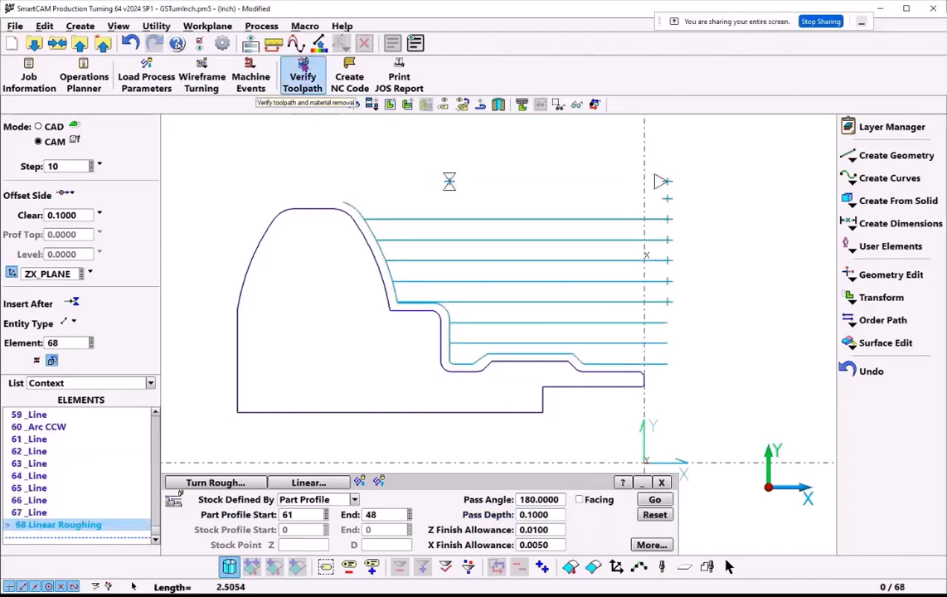
Step: Verify the linear roughing toolpath over the entire model at reduced speed, playing the tool motion through to the end
left_click(305, 80)
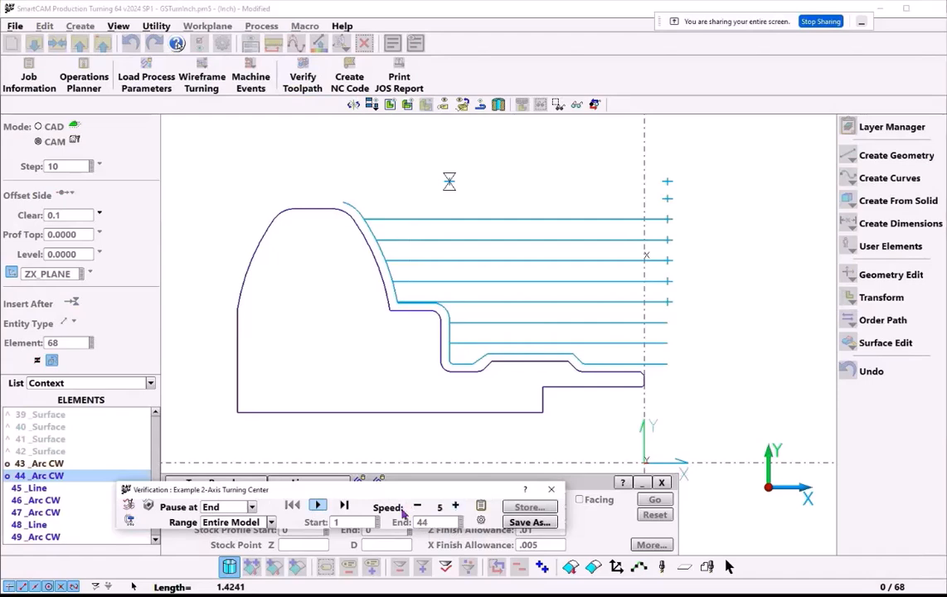
left_click(417, 506)
left_click(417, 506)
left_click(417, 506)
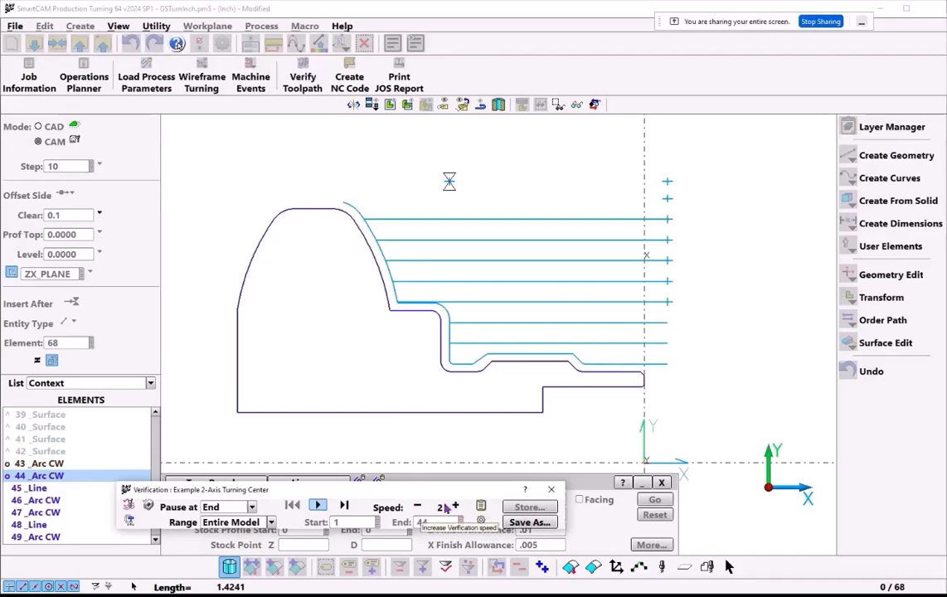
left_click(318, 504)
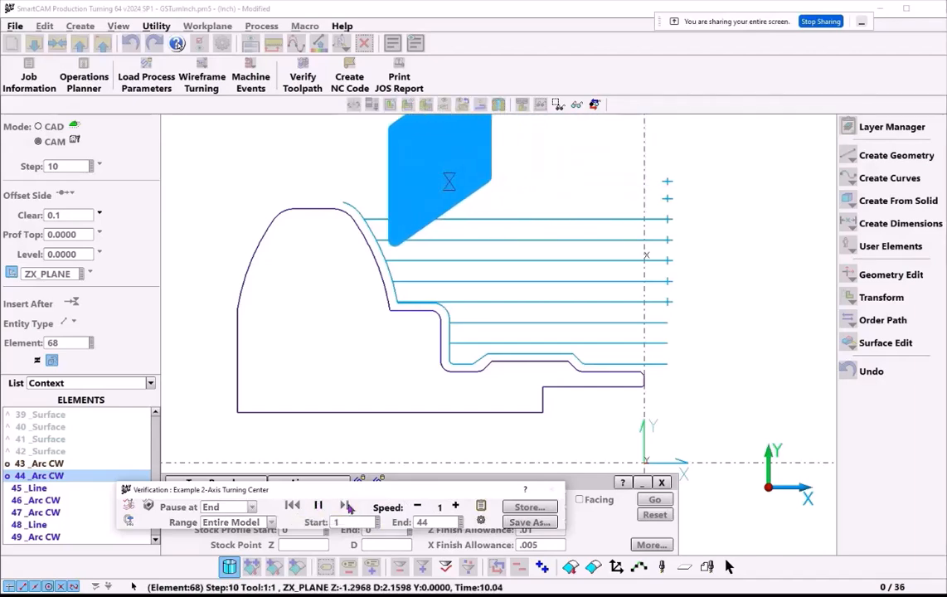
key("minus")
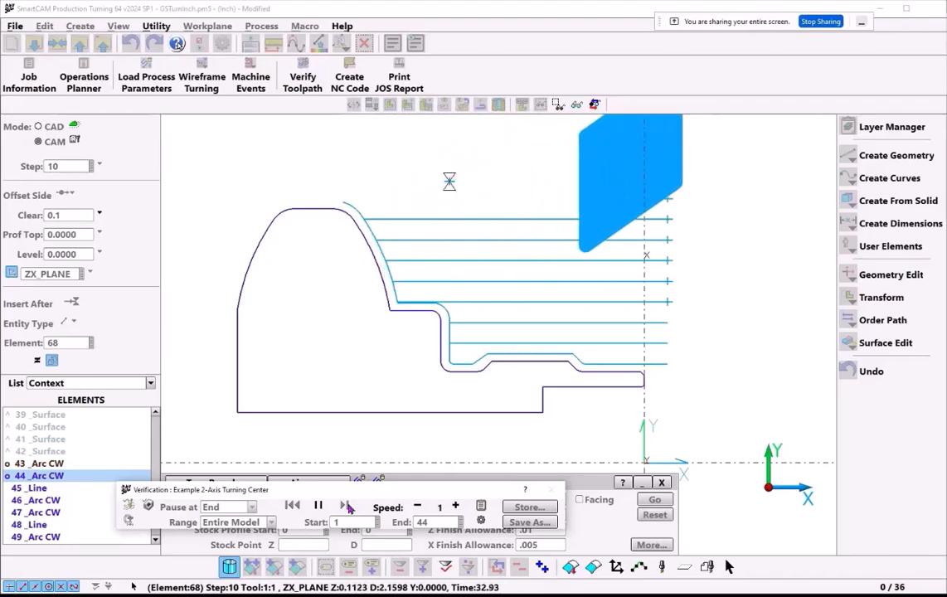
key("plus")
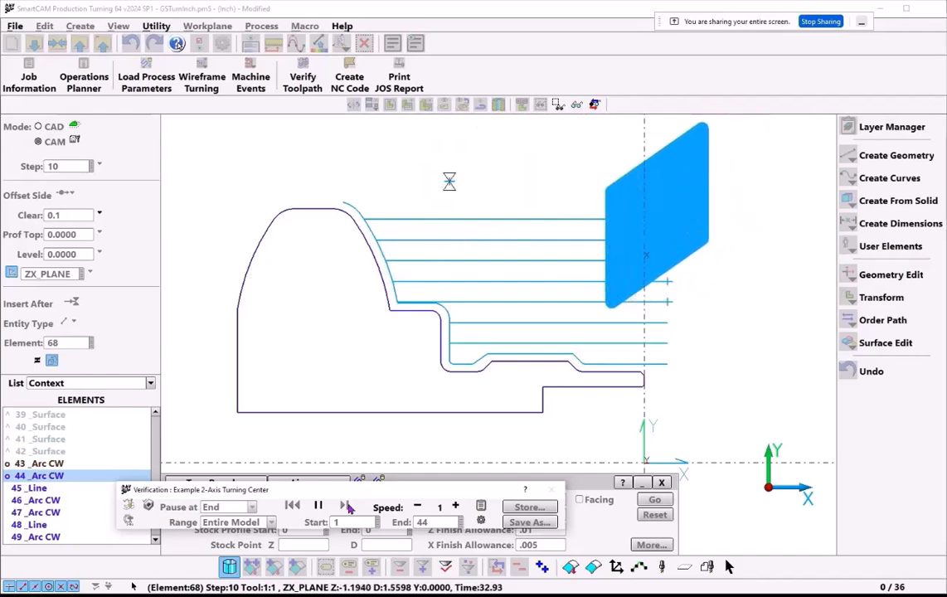
left_click(347, 506)
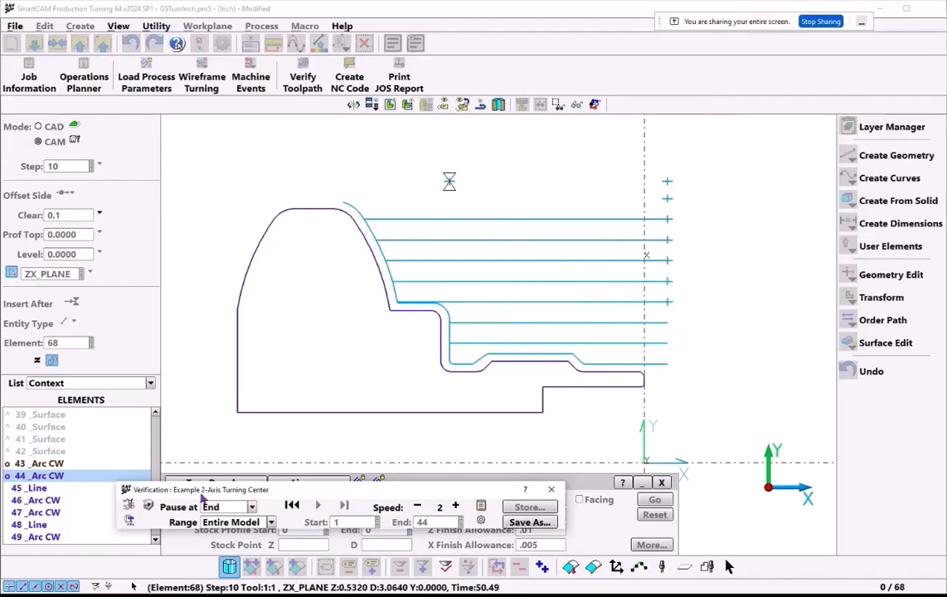
Step: Run the verification with solid material removal and examine the roughed hub in 3D
left_click(128, 506)
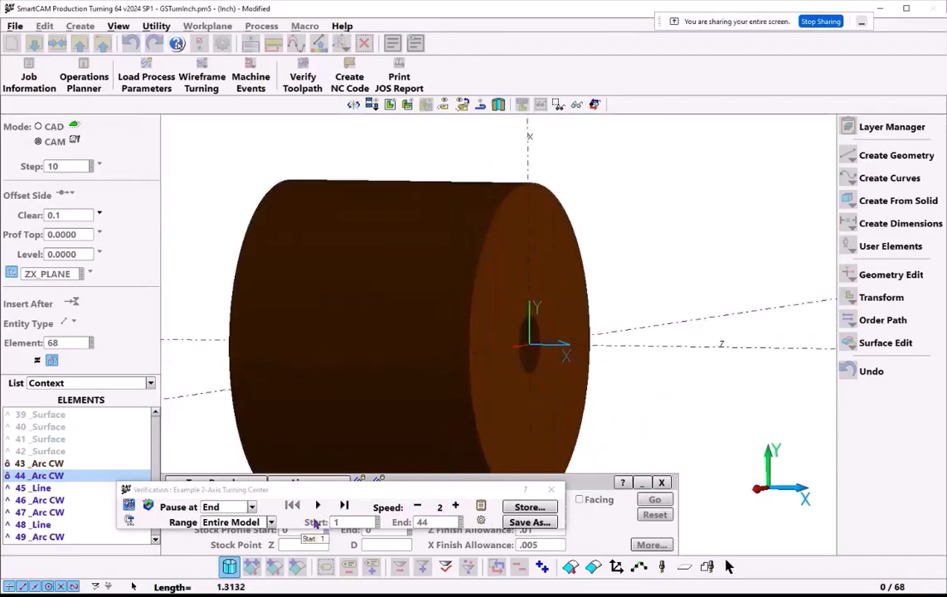
left_click(318, 505)
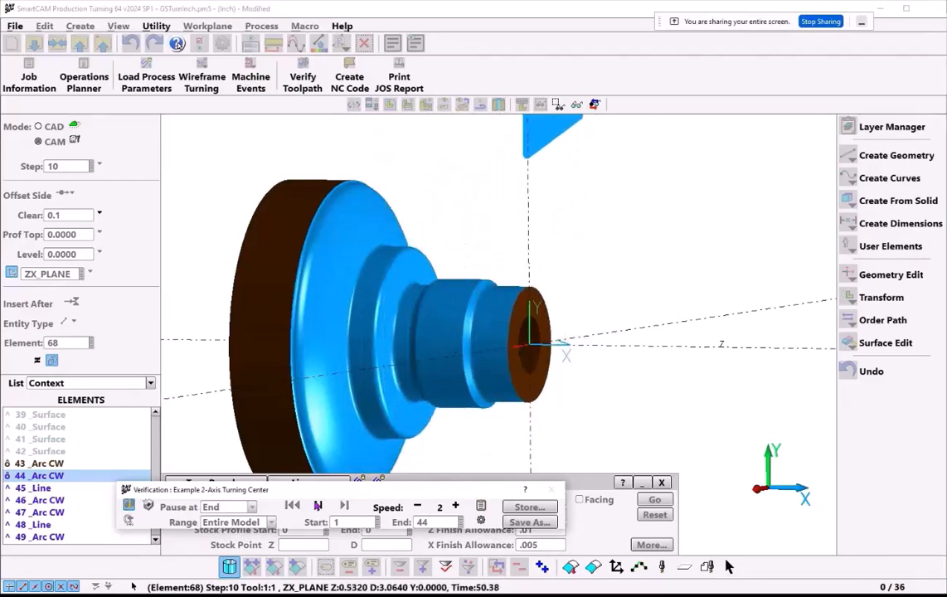
left_click_drag(639, 242, 551, 176)
mouse_move(557, 224)
left_mouse_down()
mouse_move(545, 167)
mouse_move(603, 161)
left_mouse_up()
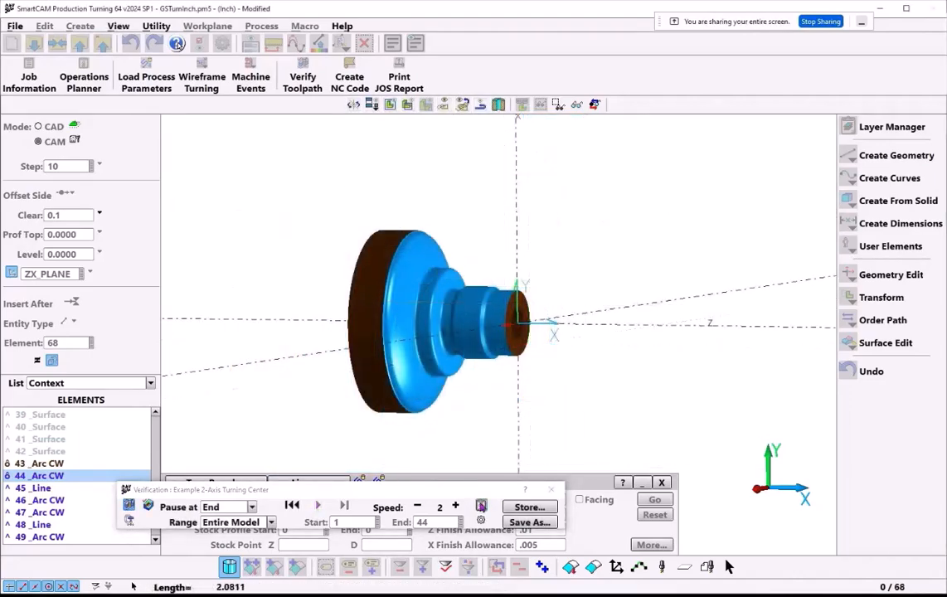
Step: Review the stock layers and home position in the job's work setup and accept the job information
left_click(481, 506)
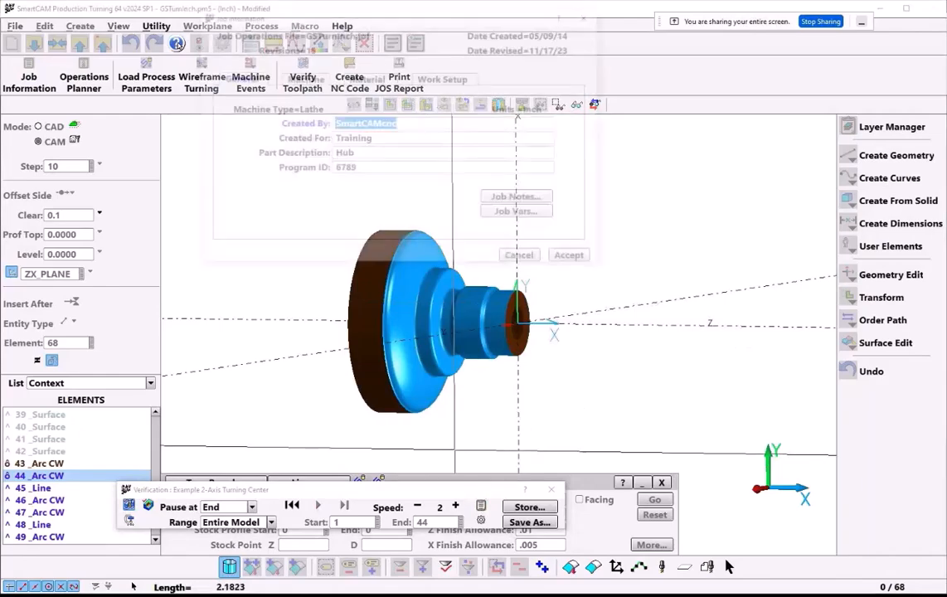
left_click(453, 78)
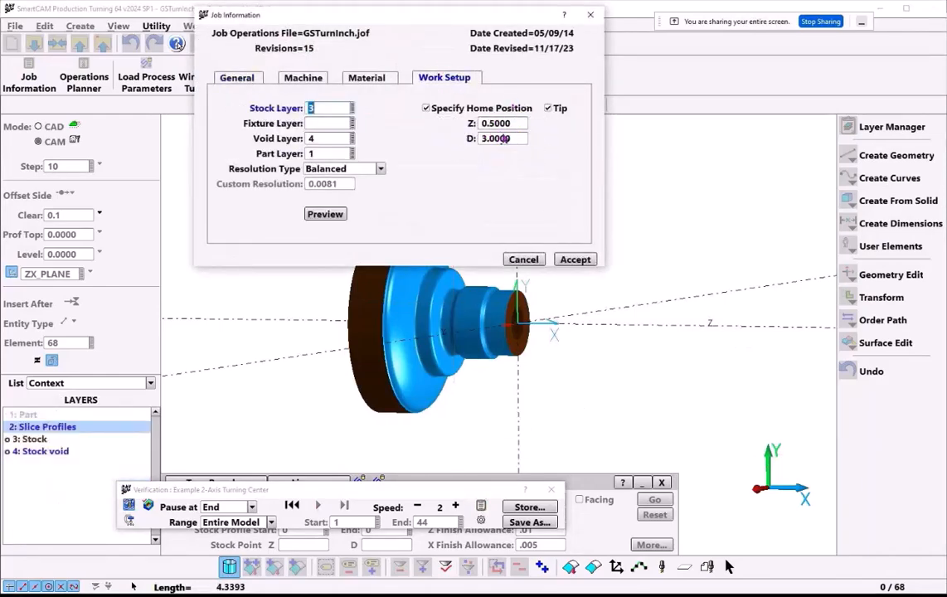
left_click(574, 260)
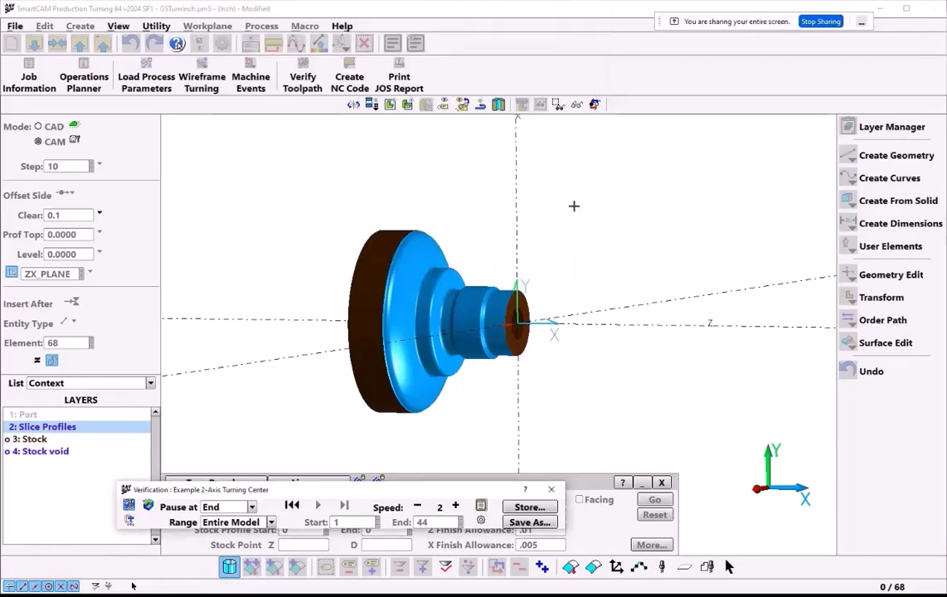
Step: Close the verification and return to the Front view showing the whole roughing toolpath
left_click(551, 489)
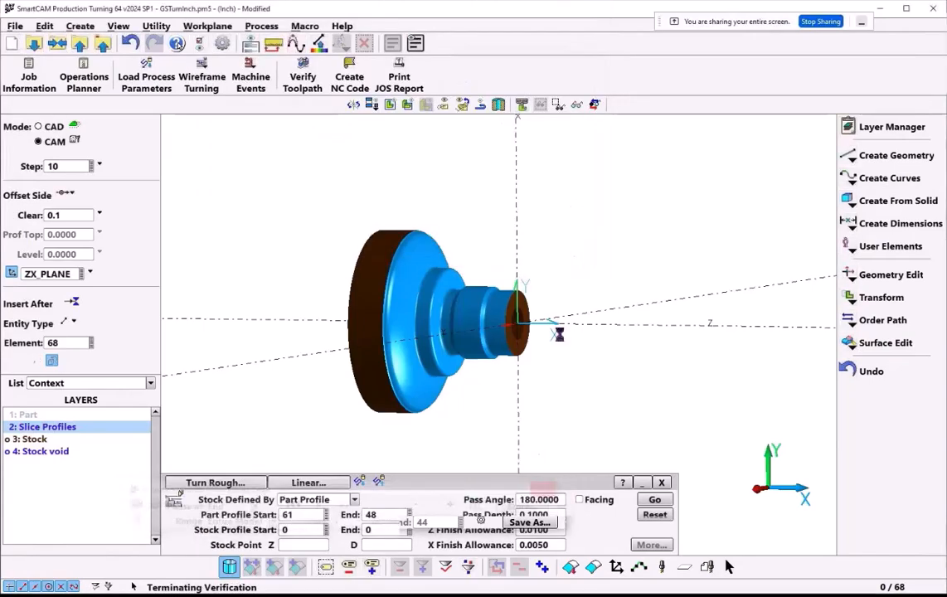
left_click(370, 104)
left_click(395, 139)
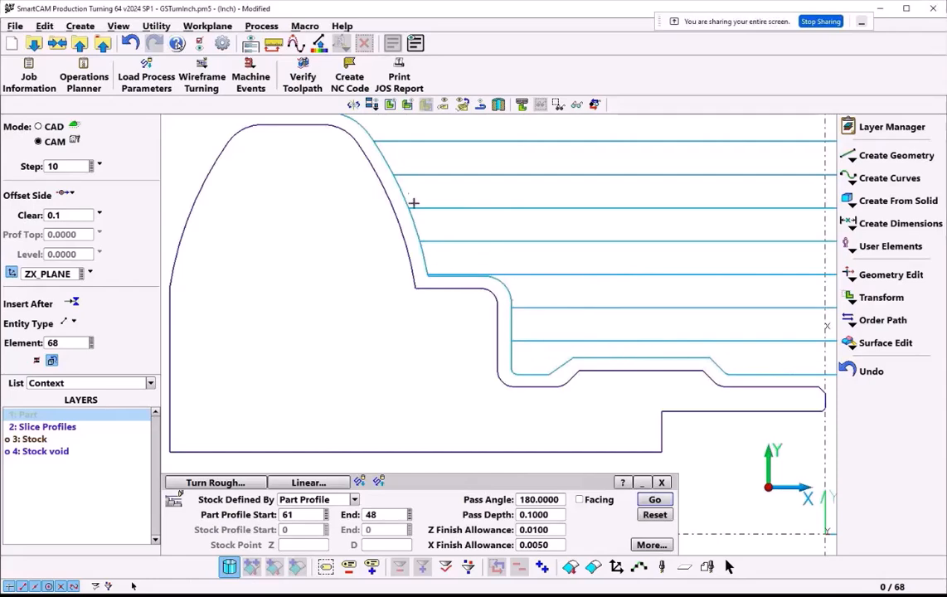
scroll(550, 270, "down", 3)
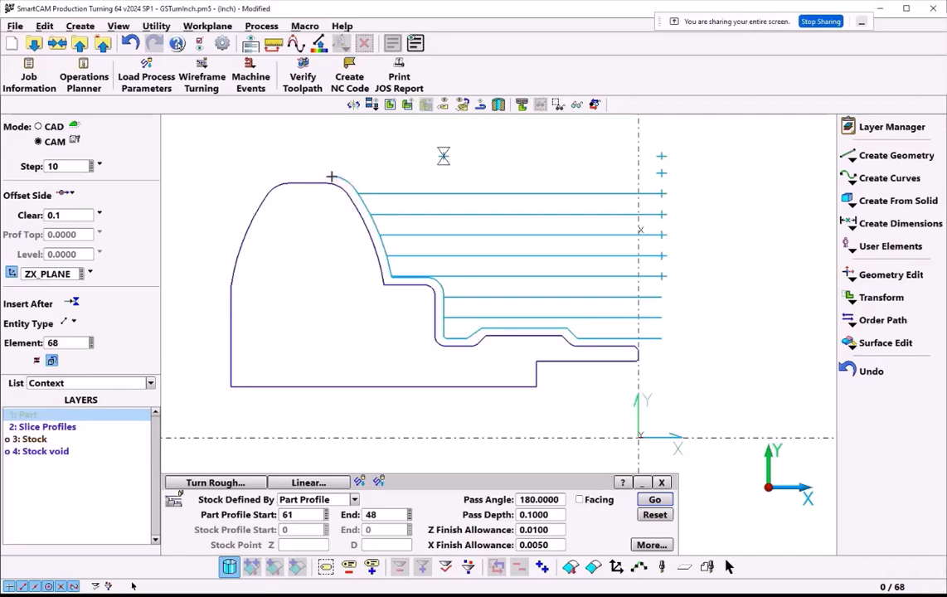
Step: Create a Profile turning pass with step 20 Fin Turn along the part profile from element 61 to 48, with zero finish allowances
left_click(62, 168)
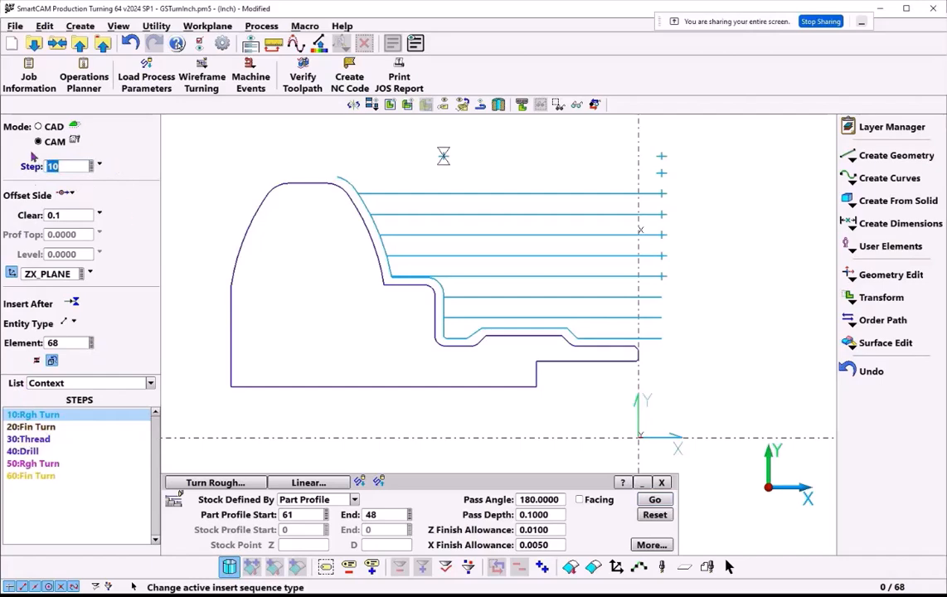
left_click(35, 428)
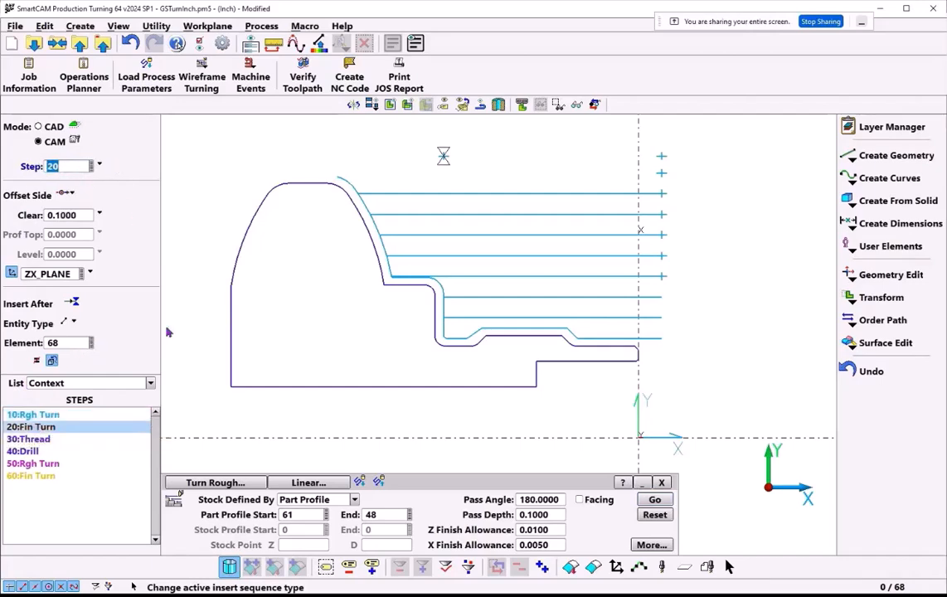
left_click(312, 487)
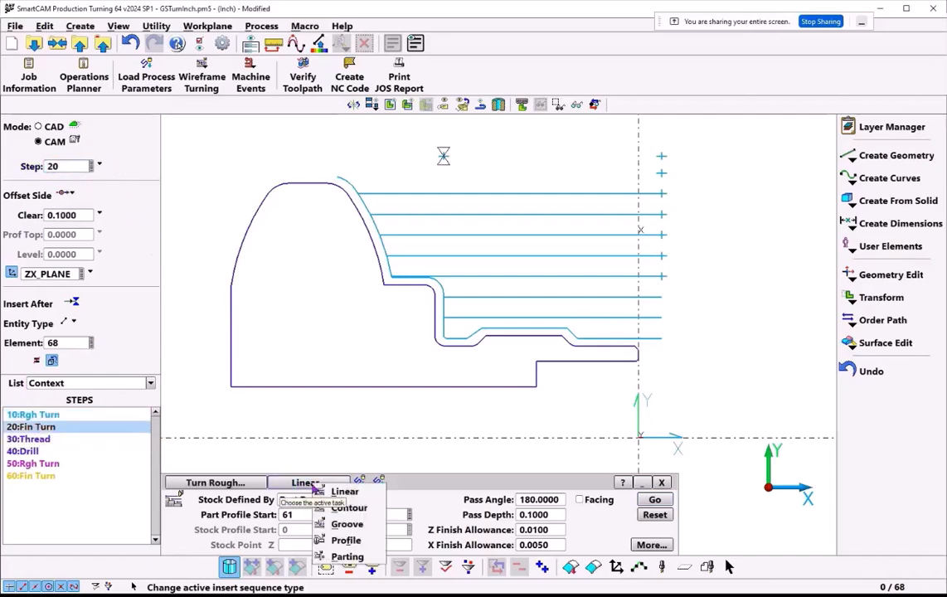
left_click(346, 540)
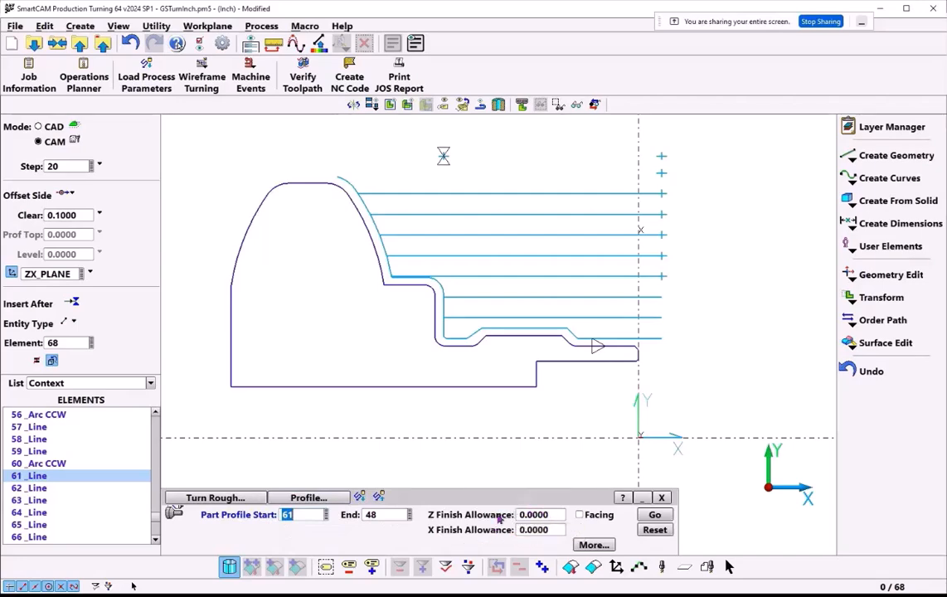
left_click(654, 514)
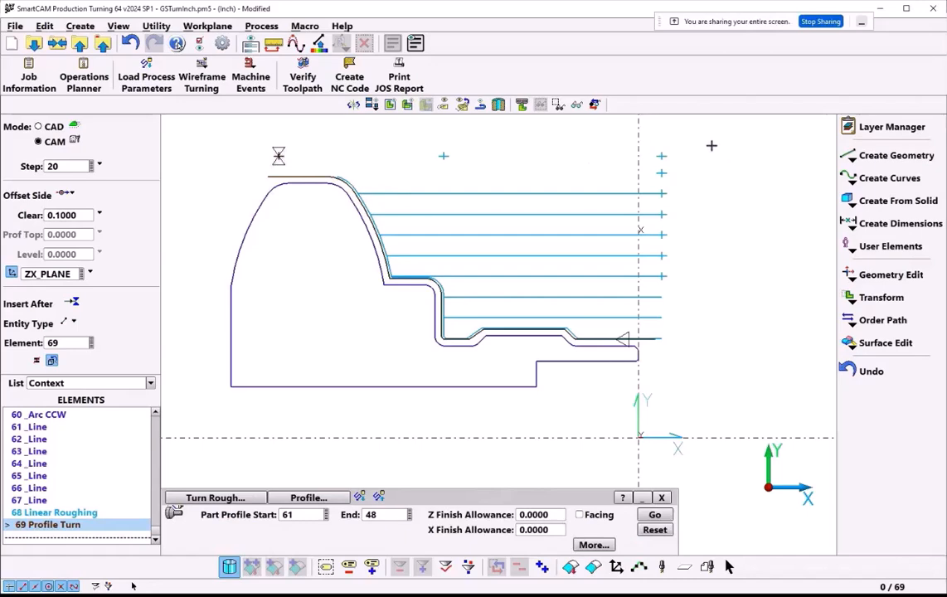
Step: Verify the entire model's toolpath to examine the finish pass cutting the hub, and close the verification
left_click(302, 75)
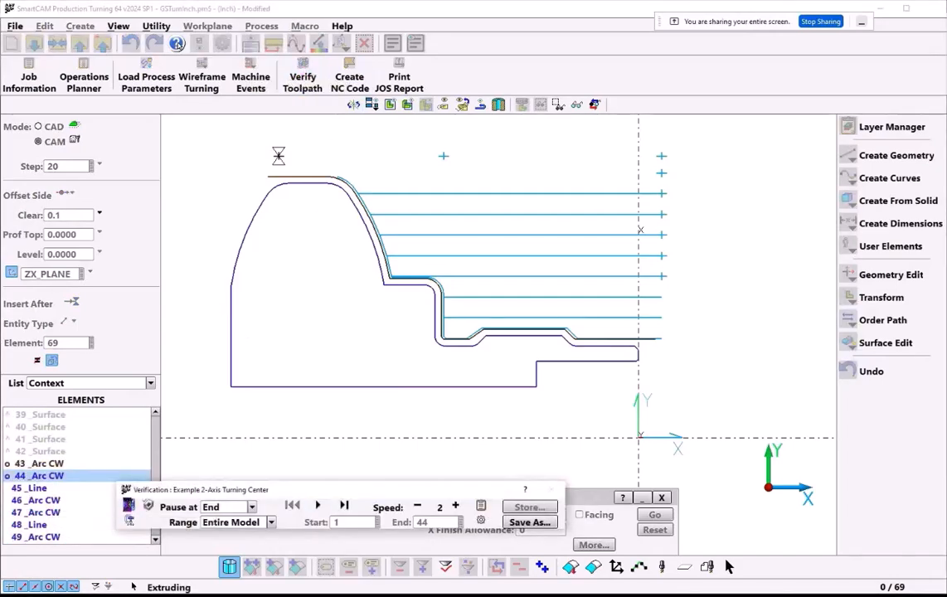
left_click(317, 505)
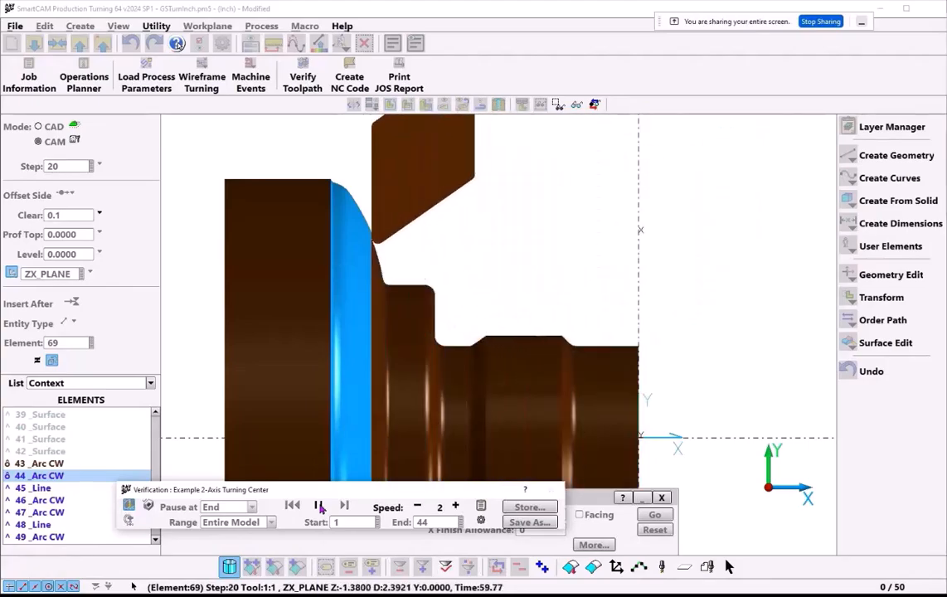
left_click(320, 506)
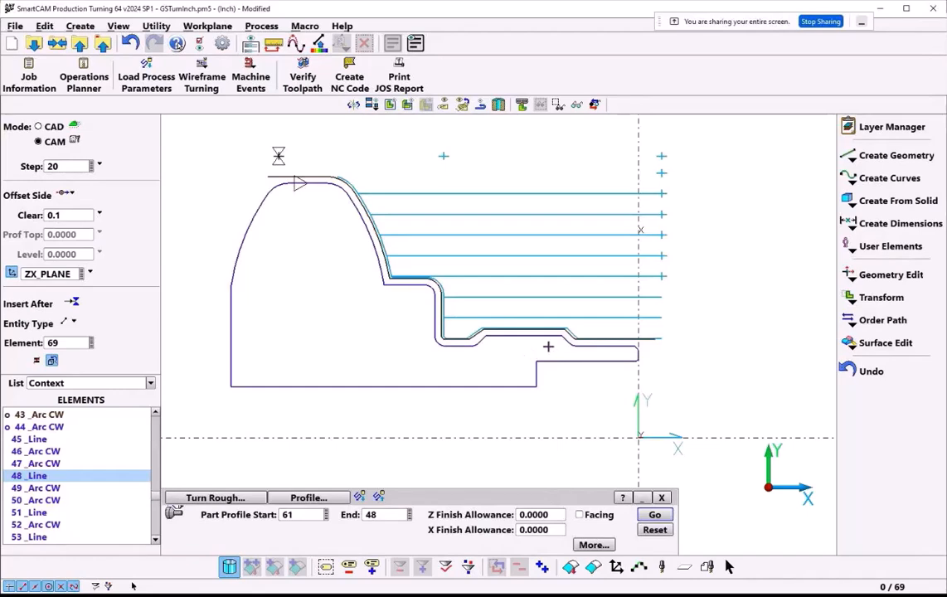
Step: Hide the Linear Roughing and Profile Turn toolpaths so only the part profile remains displayed
scroll(522, 349, "up", 6)
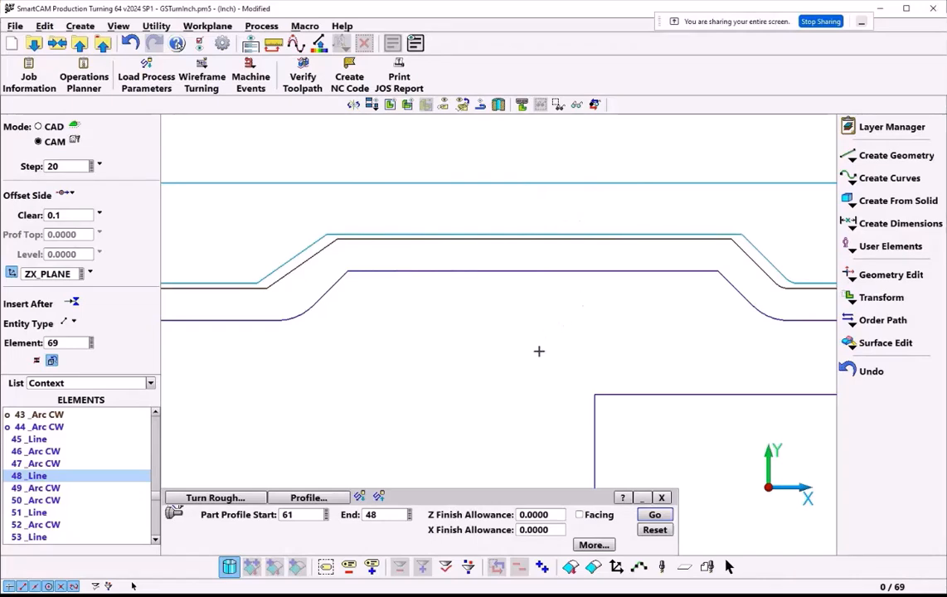
scroll(539, 350, "down", 3)
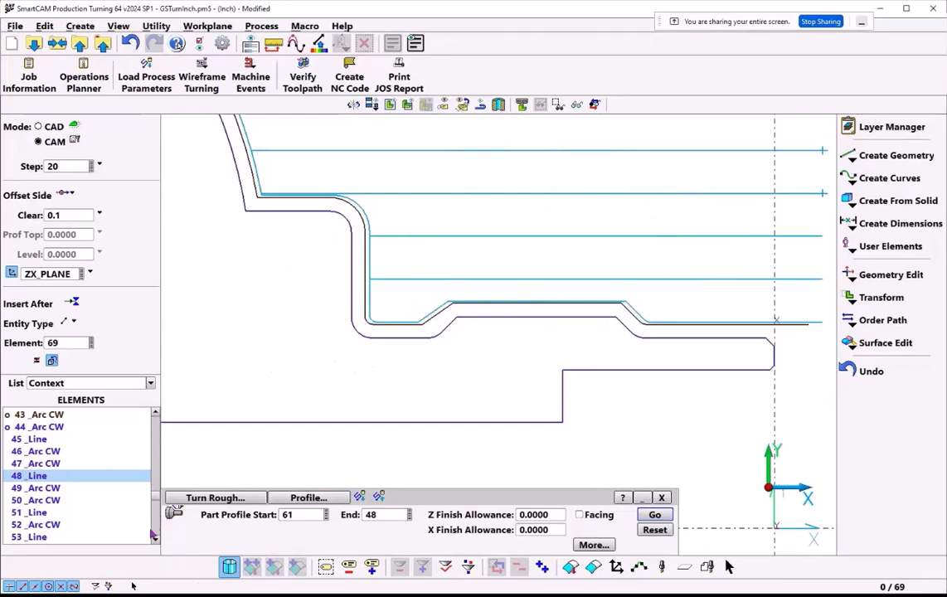
scroll(156, 536, "down", 5)
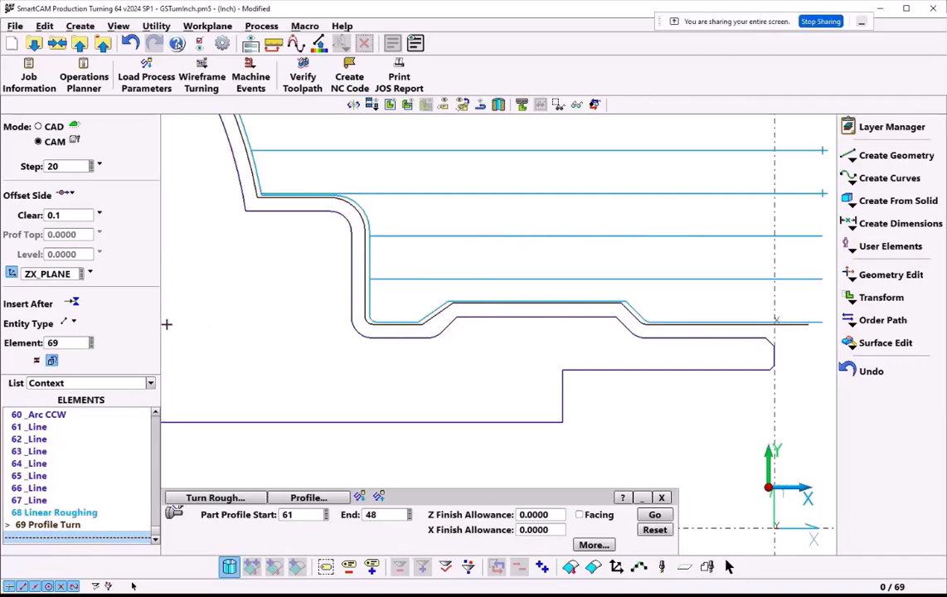
right_click(48, 515)
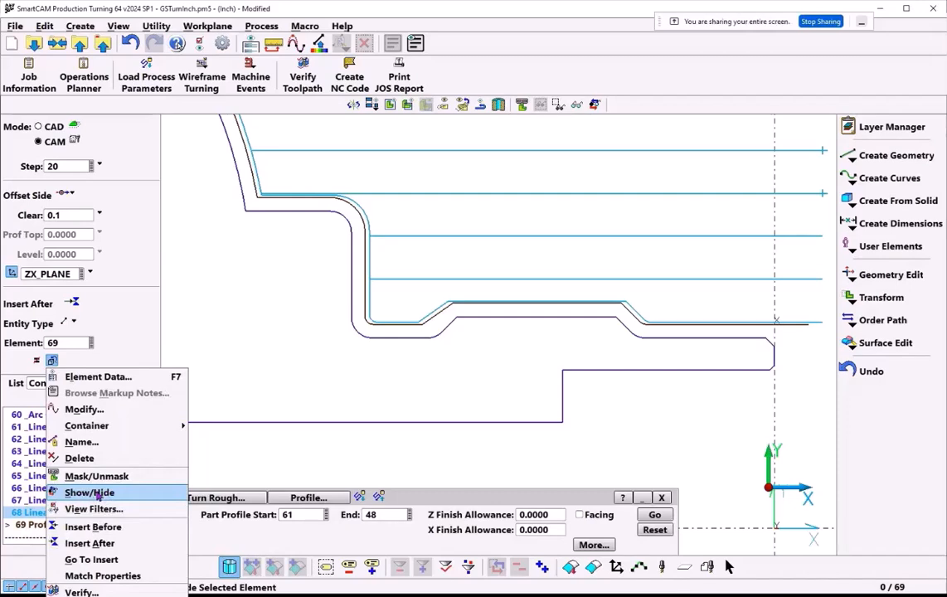
left_click(90, 493)
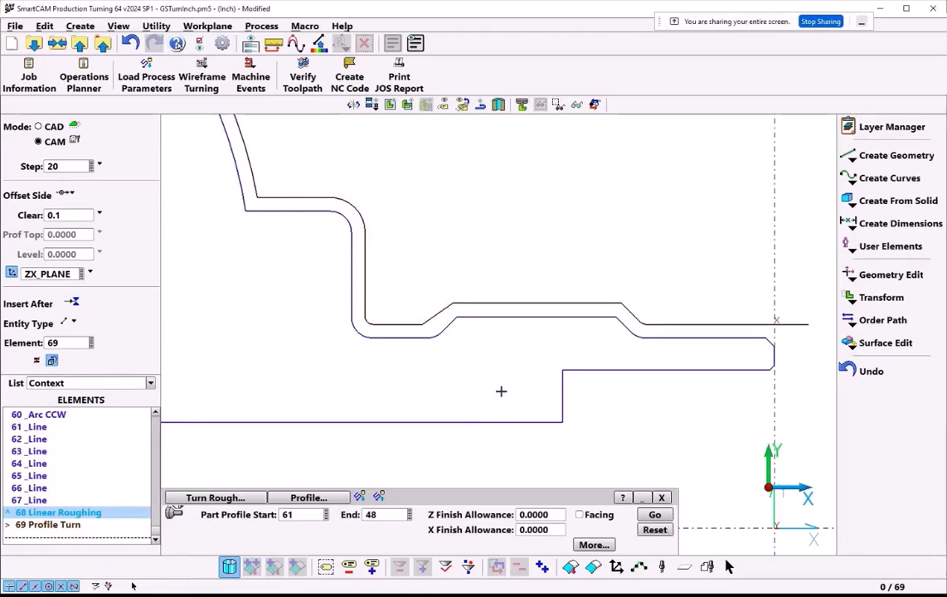
right_click(495, 303)
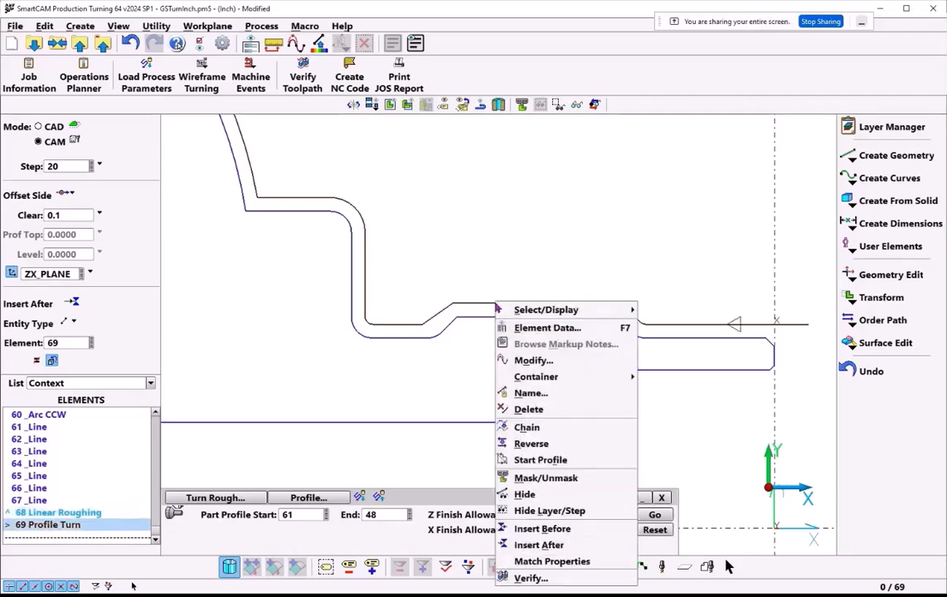
left_click(527, 494)
Step: Make step 30 Thread active and start creating Thread geometry for the hub's raised section
middle_click_drag(603, 415, 539, 371)
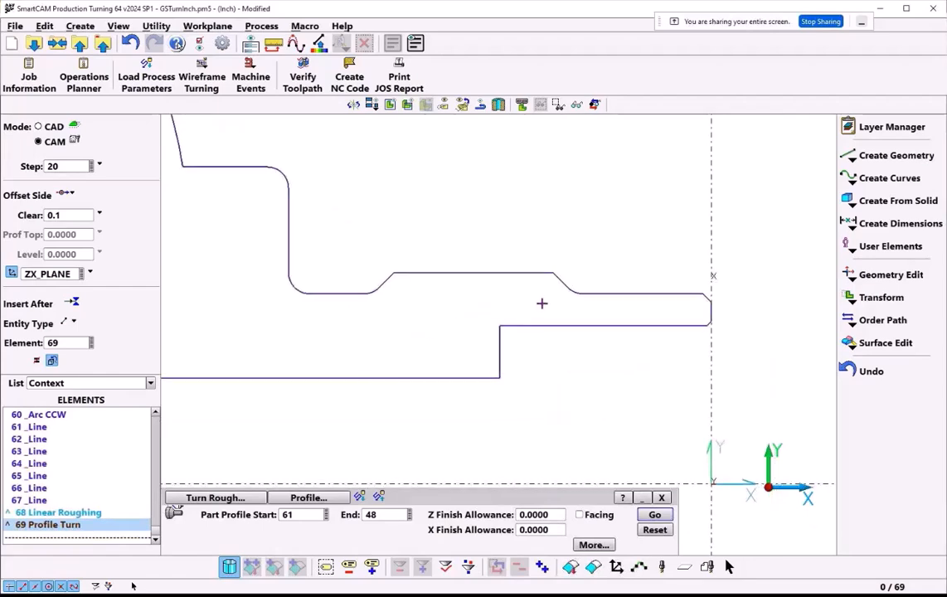
left_click(58, 166)
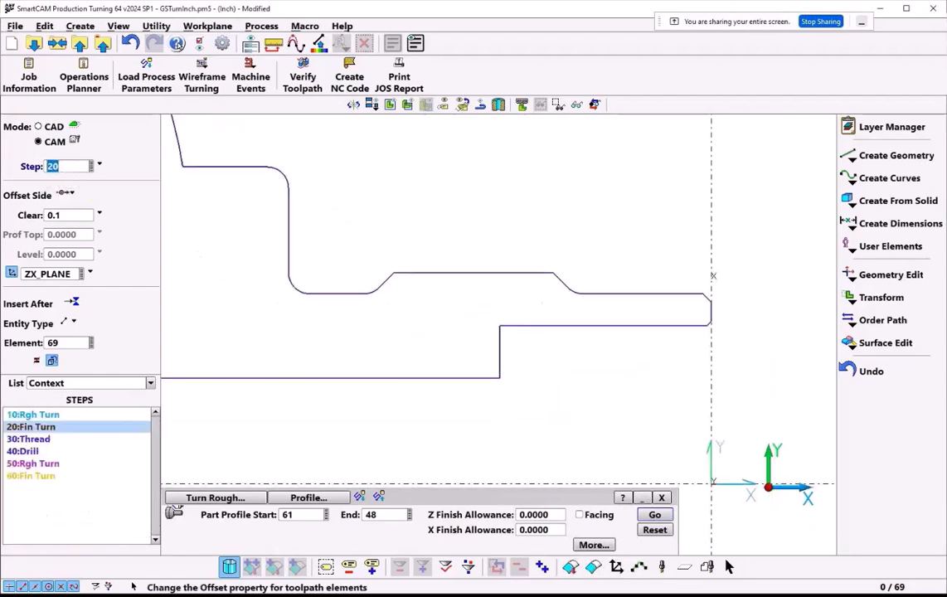
left_click(32, 441)
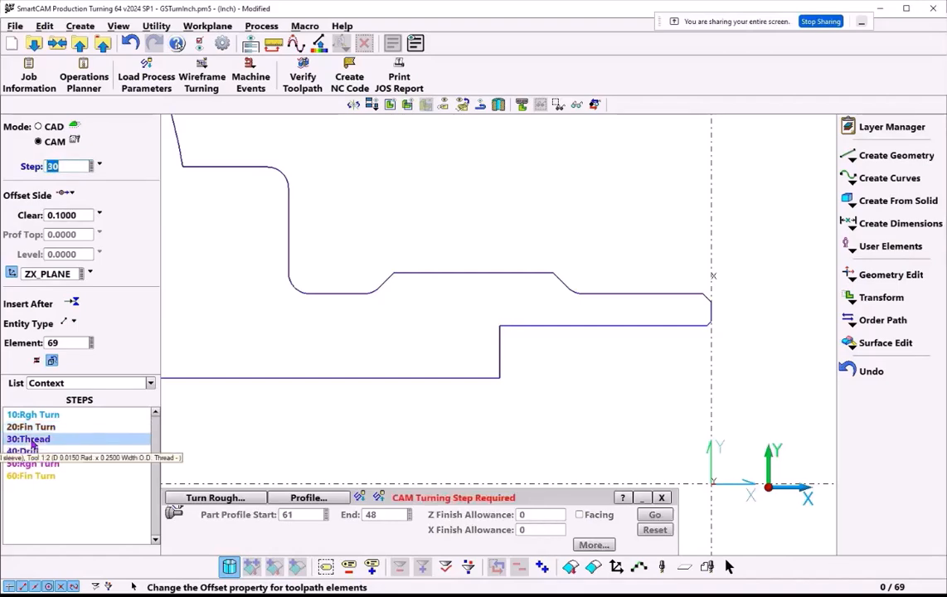
scroll(471, 307, "up", 3)
middle_click_drag(471, 307, 466, 363)
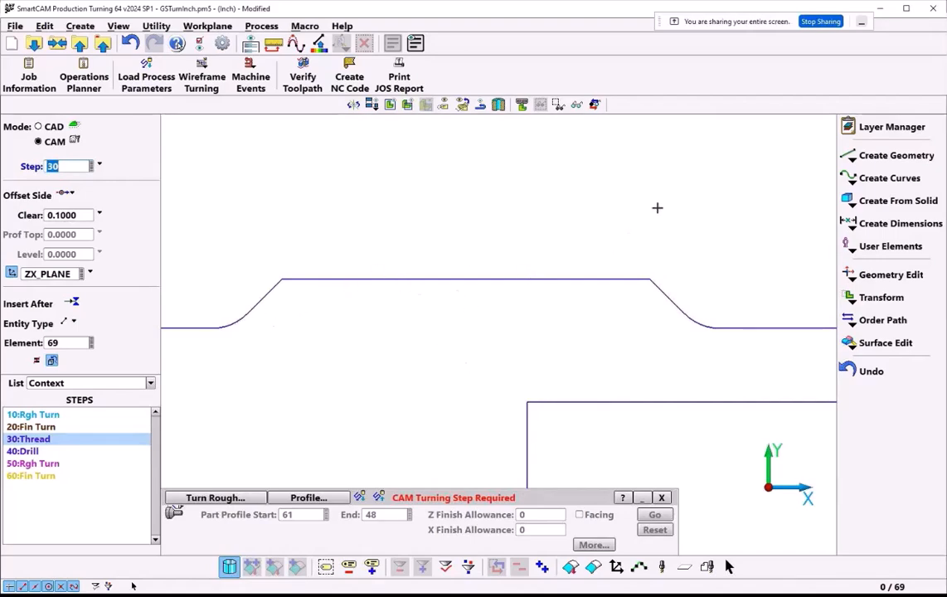
left_click(889, 155)
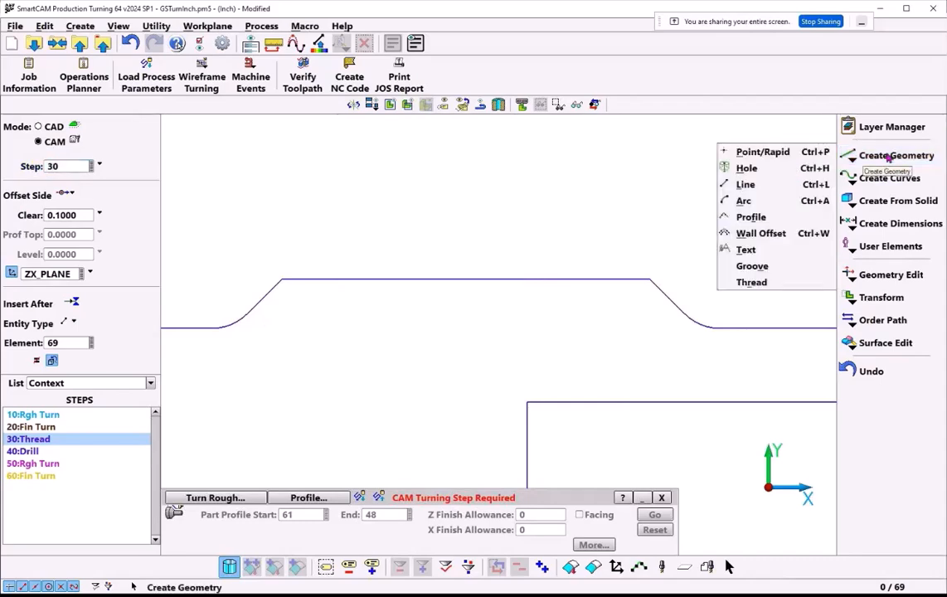
left_click(751, 283)
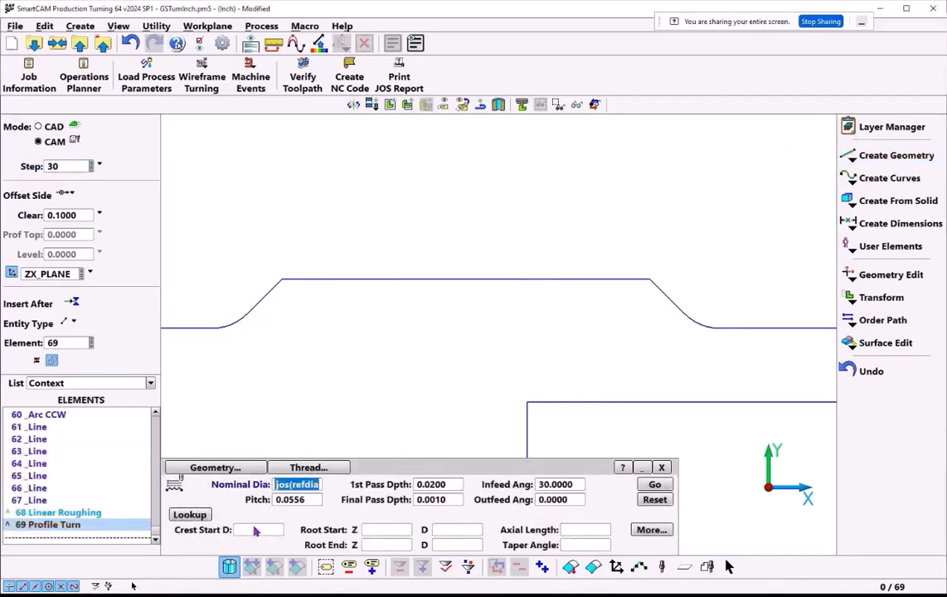
Step: Set the thread's crest start diameter to 0.7382 by doubling the 0.369094 distance picked from the raised section's upper line
left_click(255, 529)
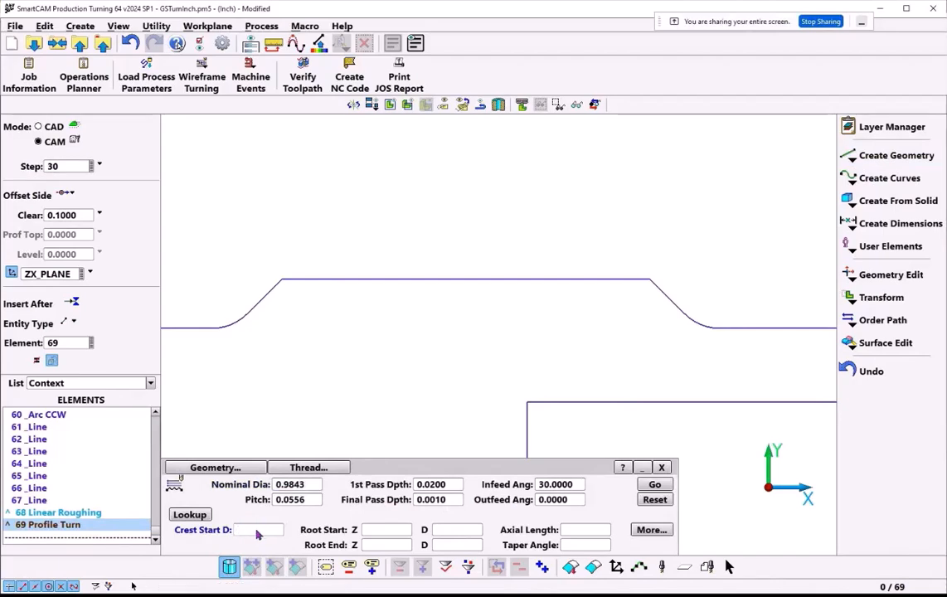
left_click(464, 280)
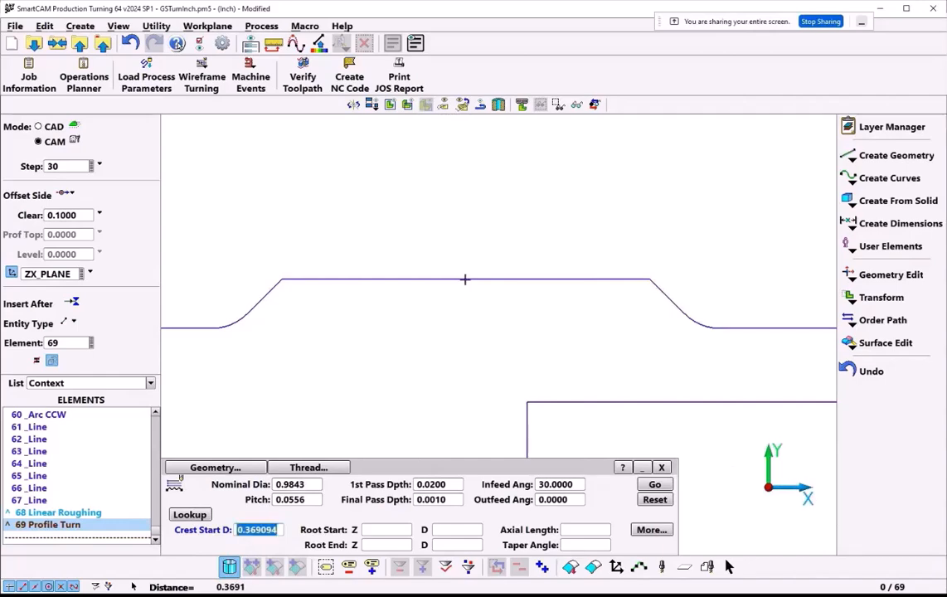
left_click(280, 530)
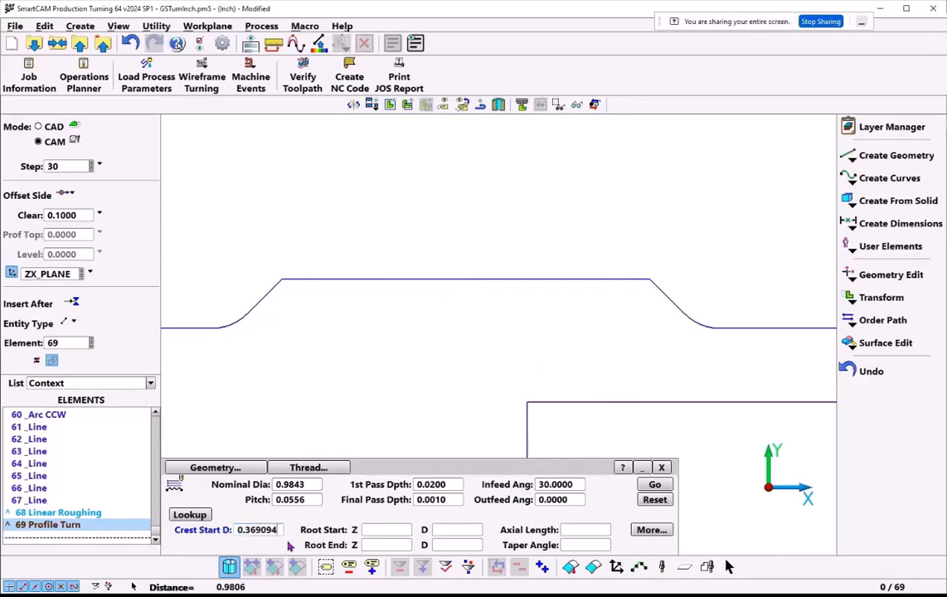
type("*2")
key("Tab")
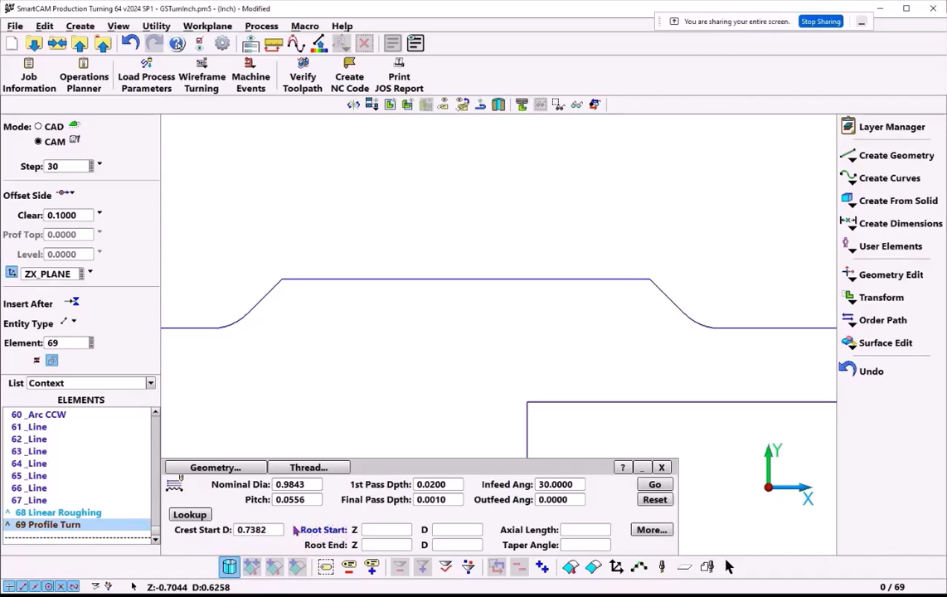
Step: Create the thread with its root running between the outer ends of the raised section's two fillets, using the looked-up thread values
left_click(373, 531)
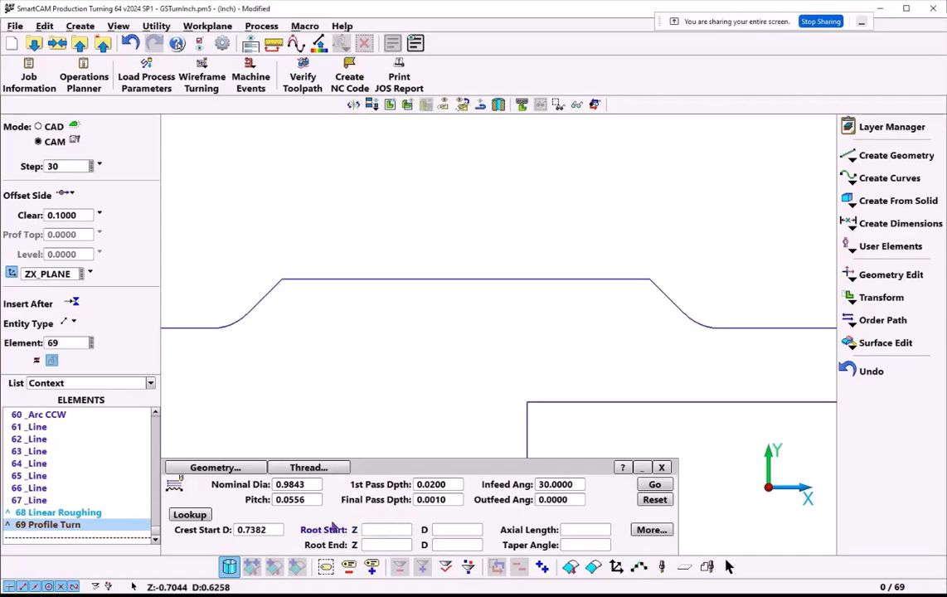
left_click(718, 327)
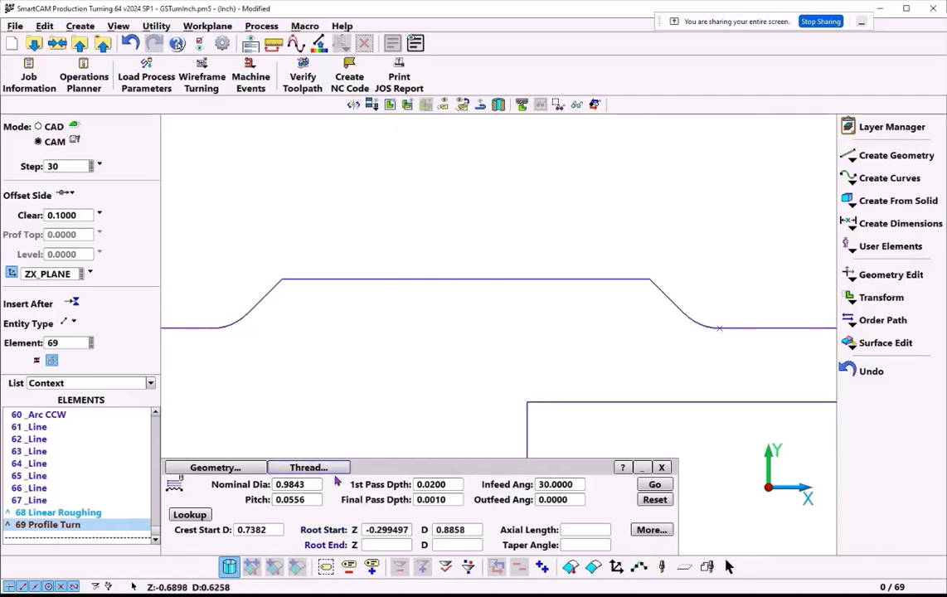
left_click(211, 328)
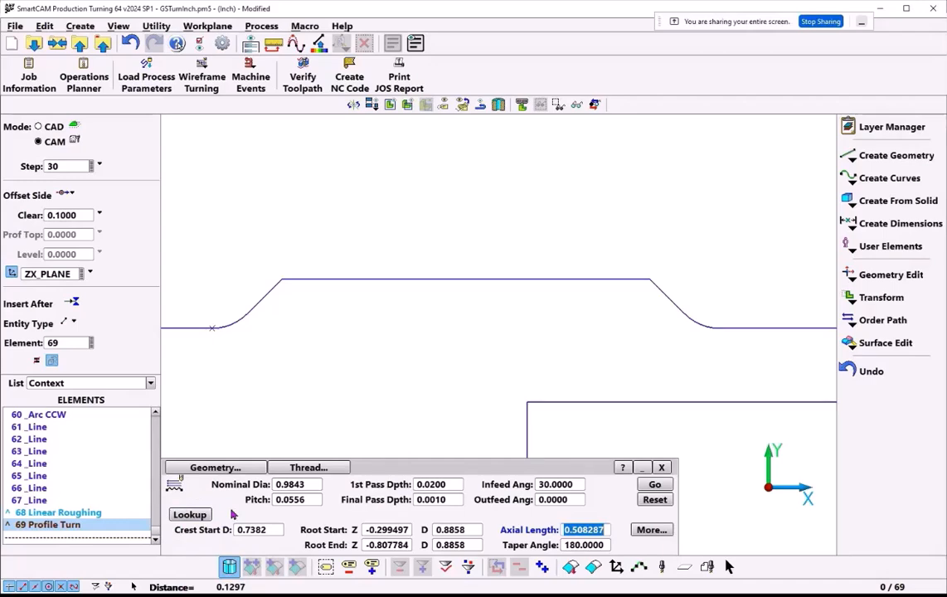
left_click(188, 514)
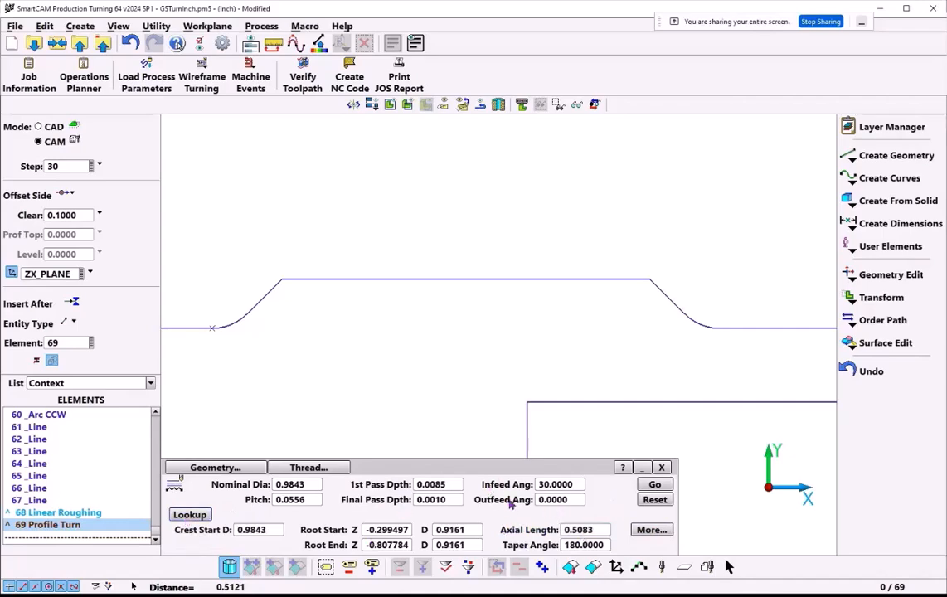
left_click(654, 485)
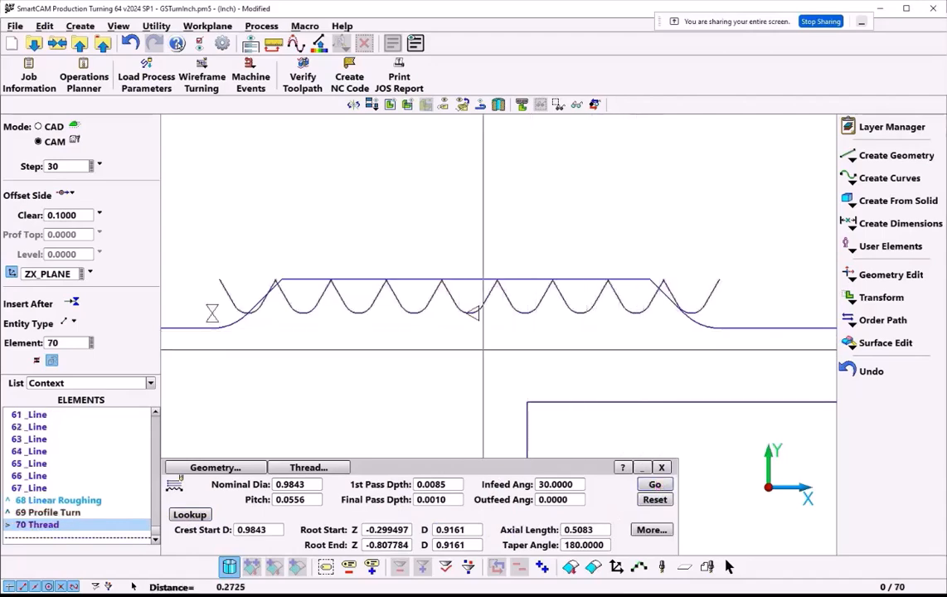
Step: Verify the entire model's toolpath including the thread, and clear and close the diagnostics
left_click(304, 83)
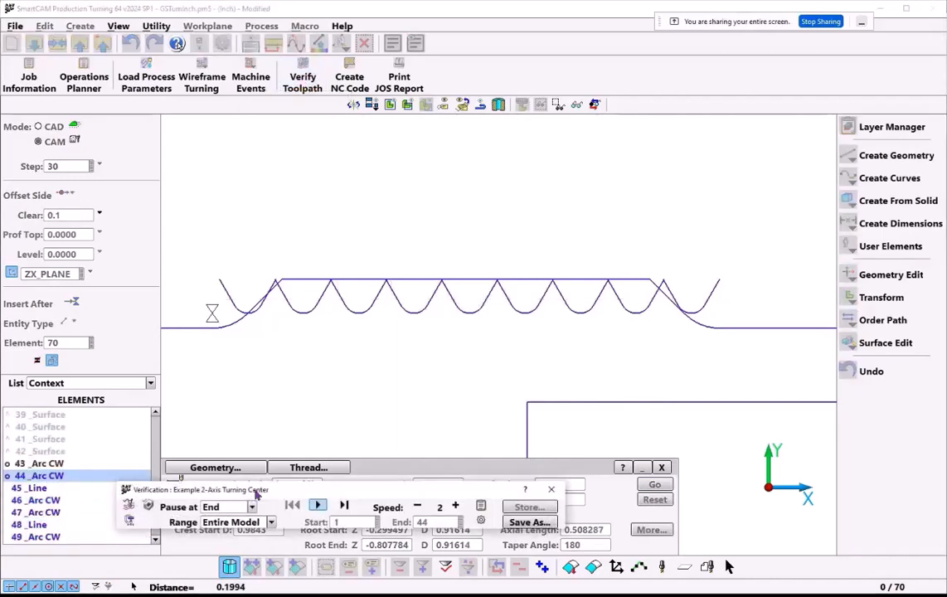
left_click(317, 505)
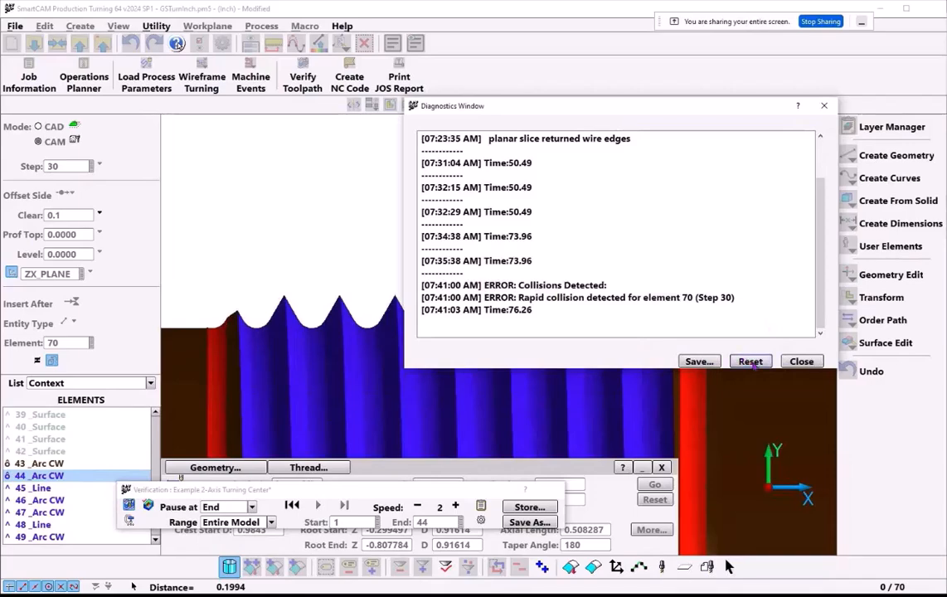
left_click(751, 362)
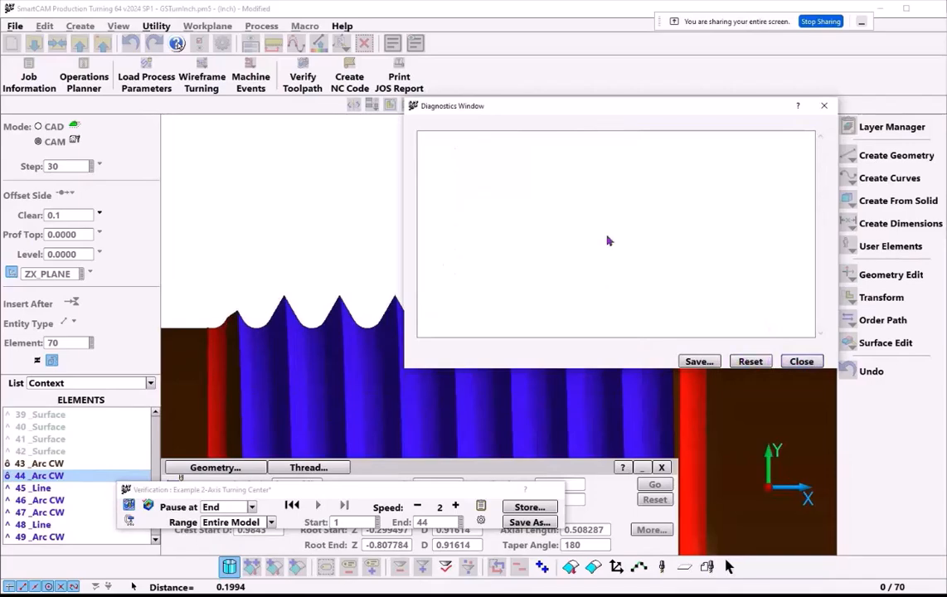
left_click(801, 361)
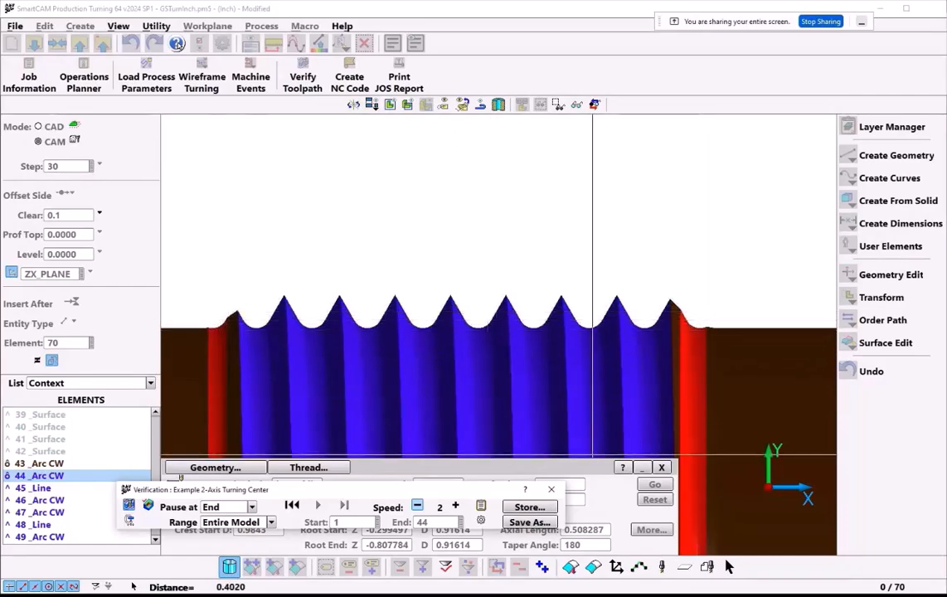
Step: Close the verification and undo the thread creation
left_click(551, 489)
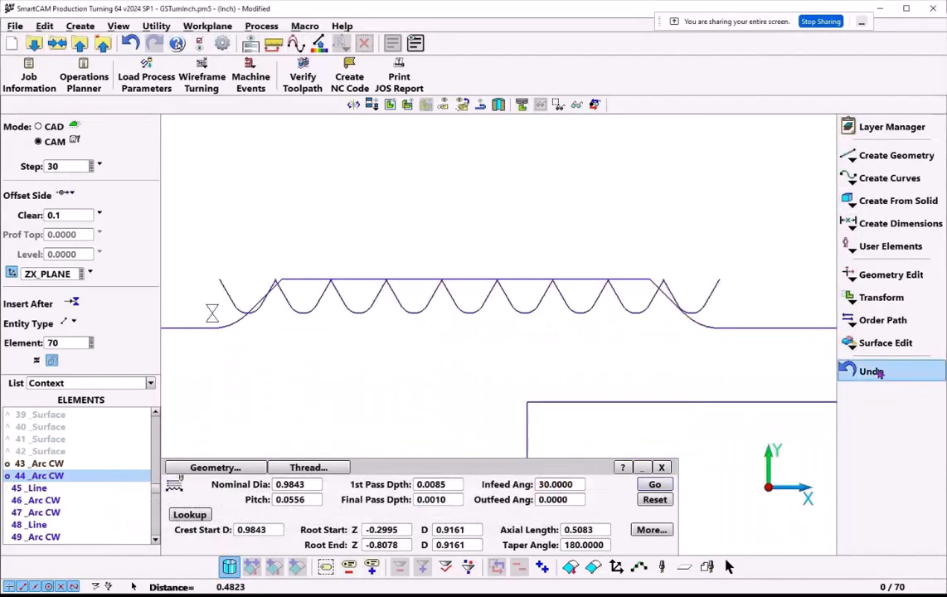
left_click(877, 372)
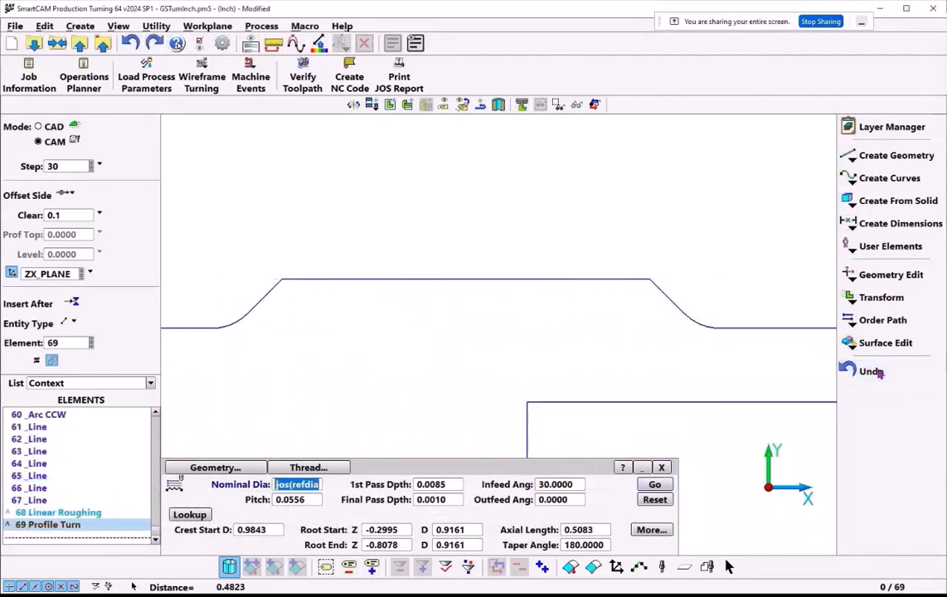
Step: Recreate the thread with a start extension of 0.18 and an end extension of 0.025
left_click(651, 530)
key("Tab")
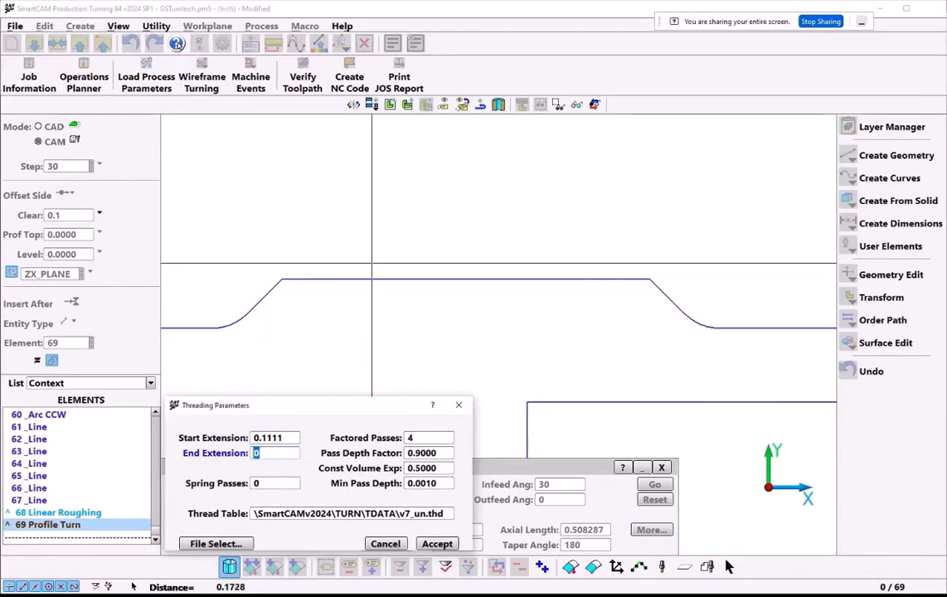
scroll(372, 263, "down", 3)
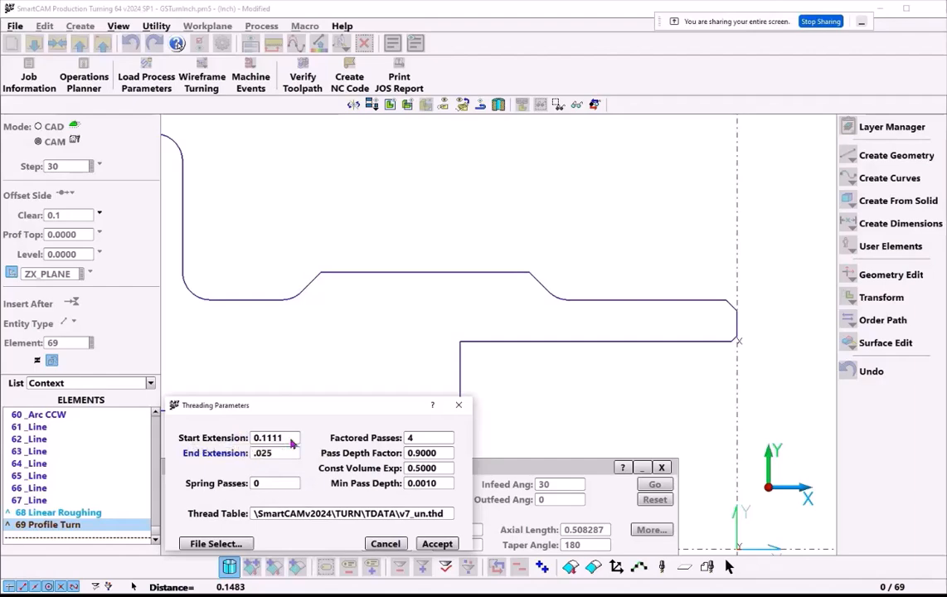
left_click(290, 439)
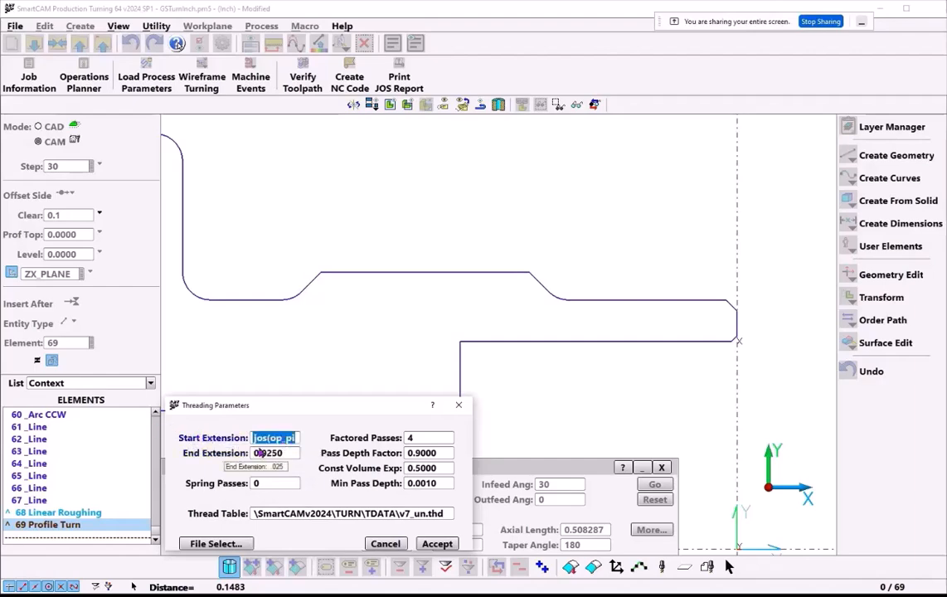
type(".18")
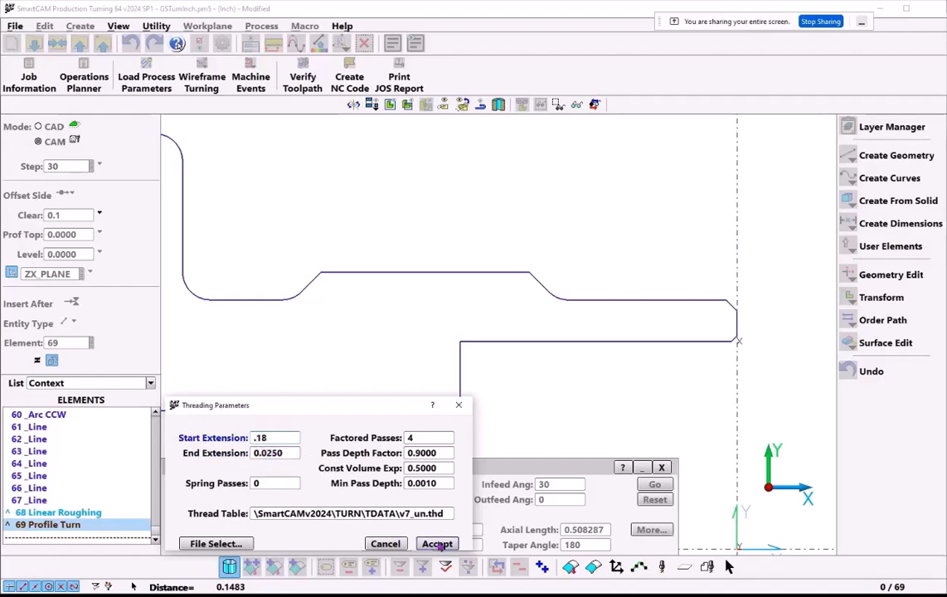
left_click(437, 543)
left_click(654, 486)
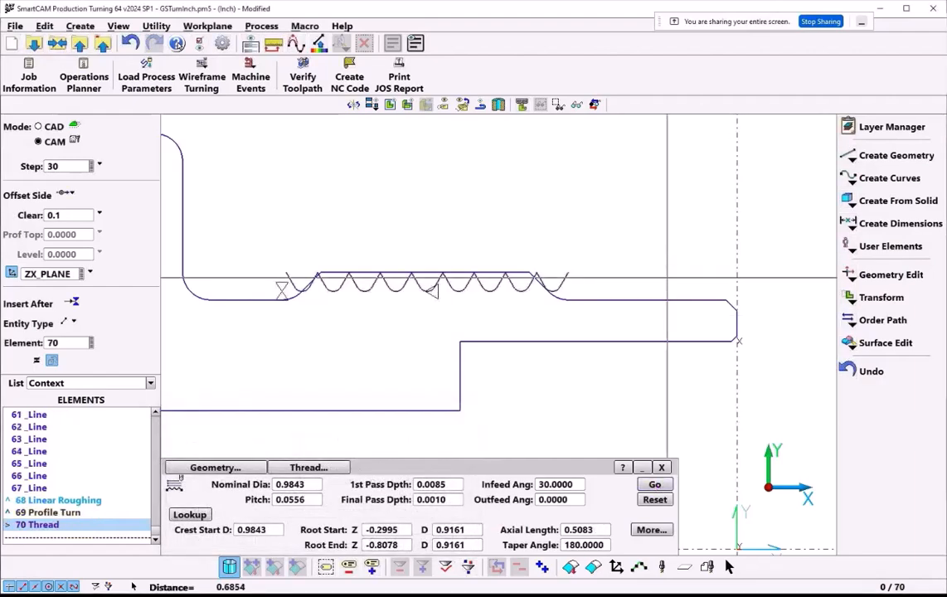
Step: Verify the entire model's toolpath with the extended thread at a higher speed, and review the job's work setup
left_click(303, 77)
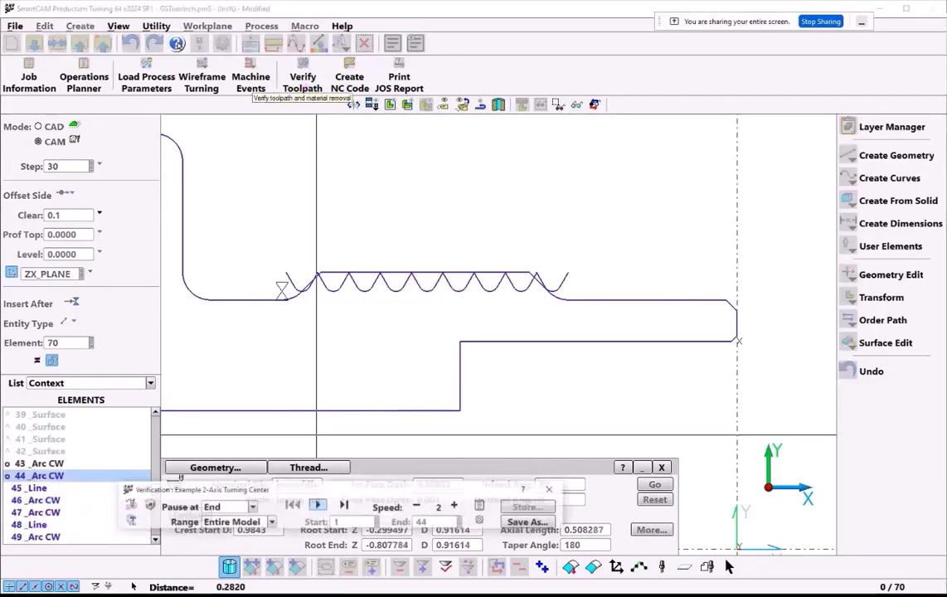
left_click(455, 506)
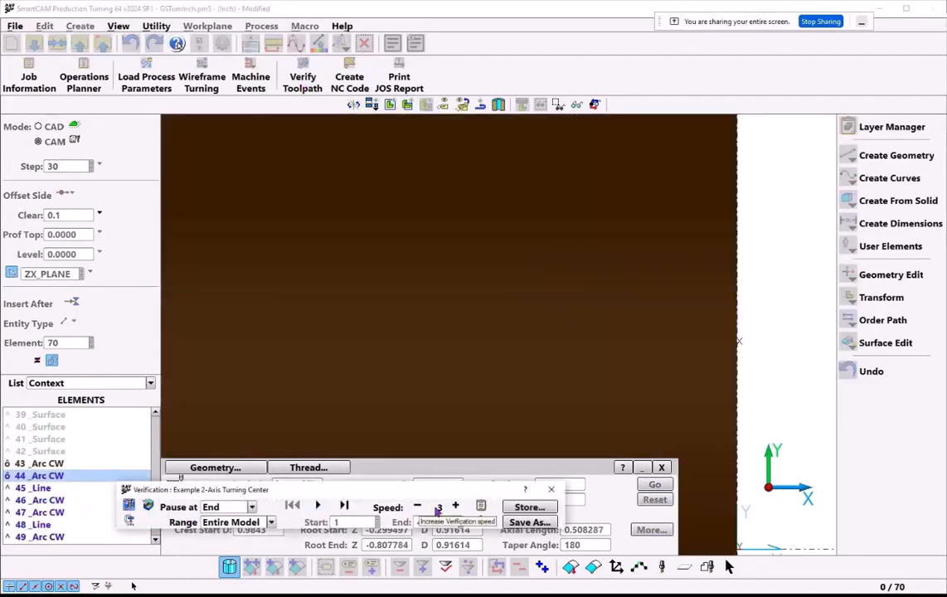
left_click(319, 506)
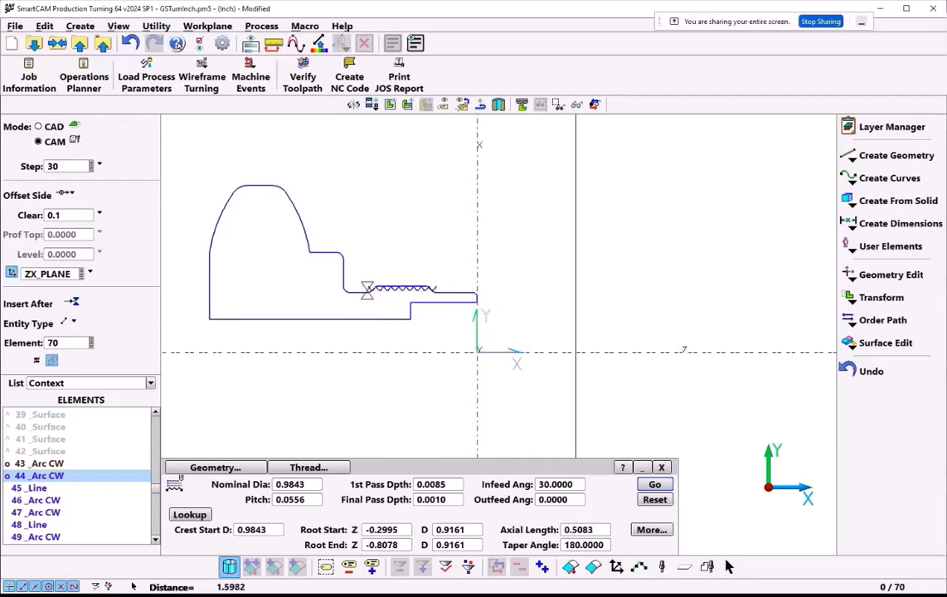
left_click(10, 76)
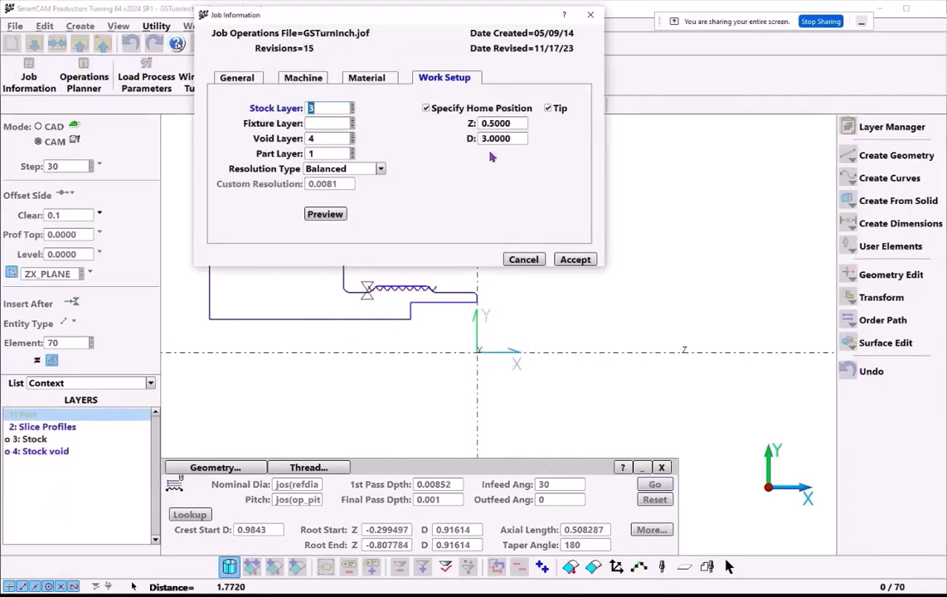
left_click(576, 258)
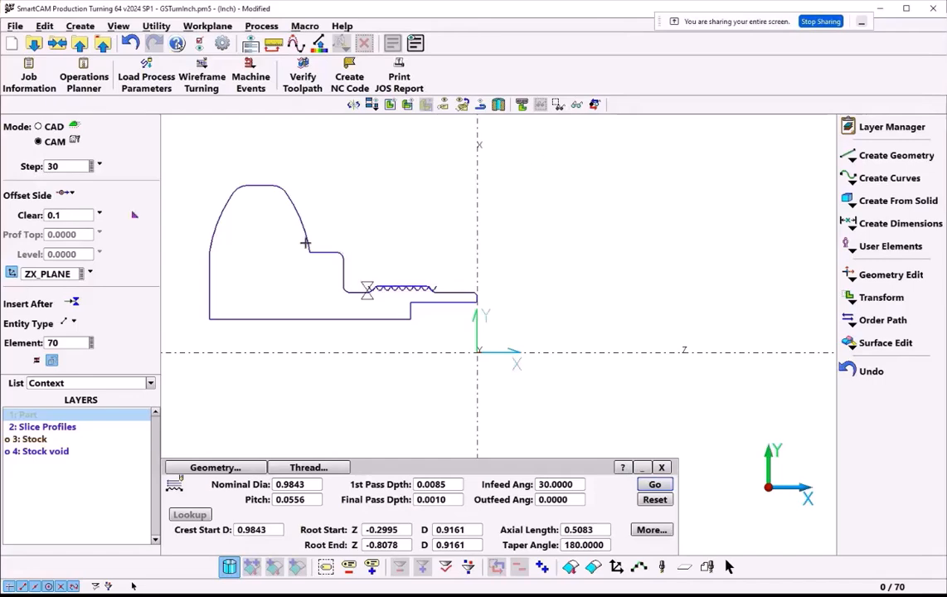
Step: Activate step 40 Drill for a hole and check the element data of the profile's rear face line
left_click(59, 166)
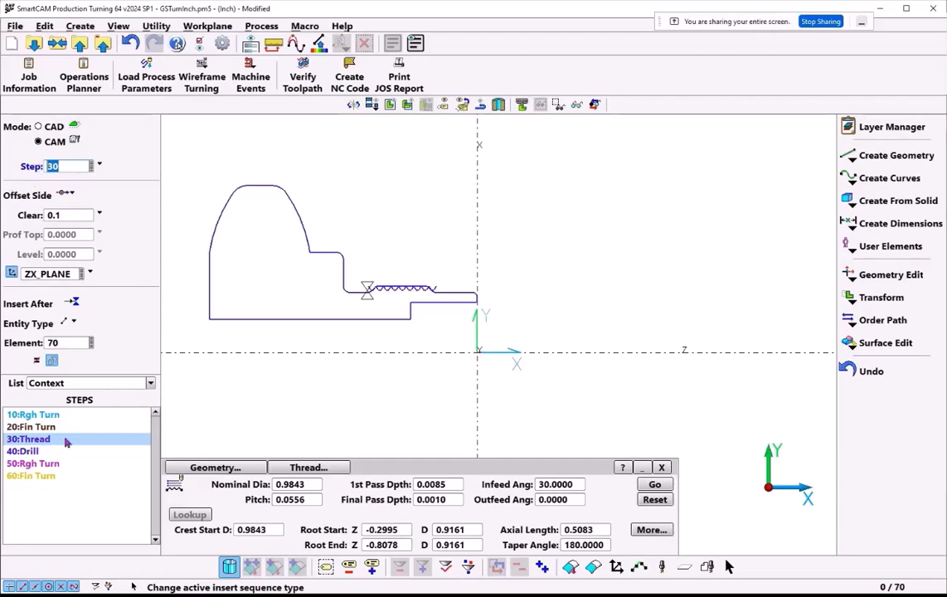
left_click(35, 454)
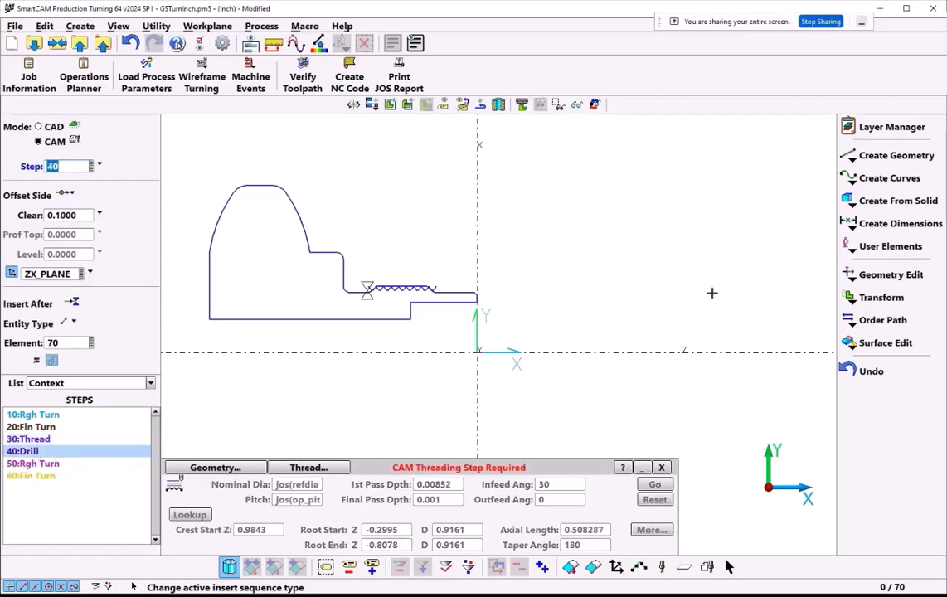
left_click(882, 158)
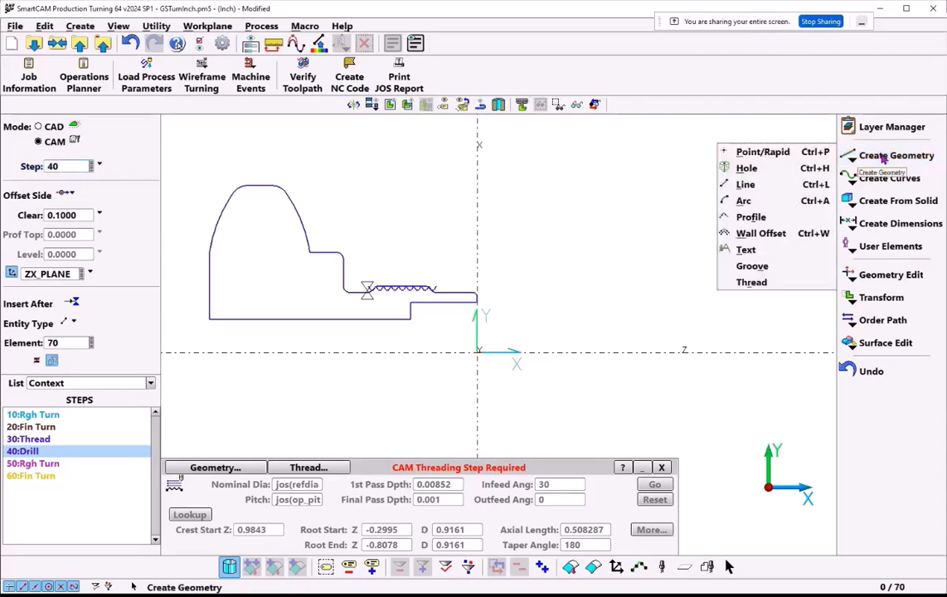
left_click(746, 169)
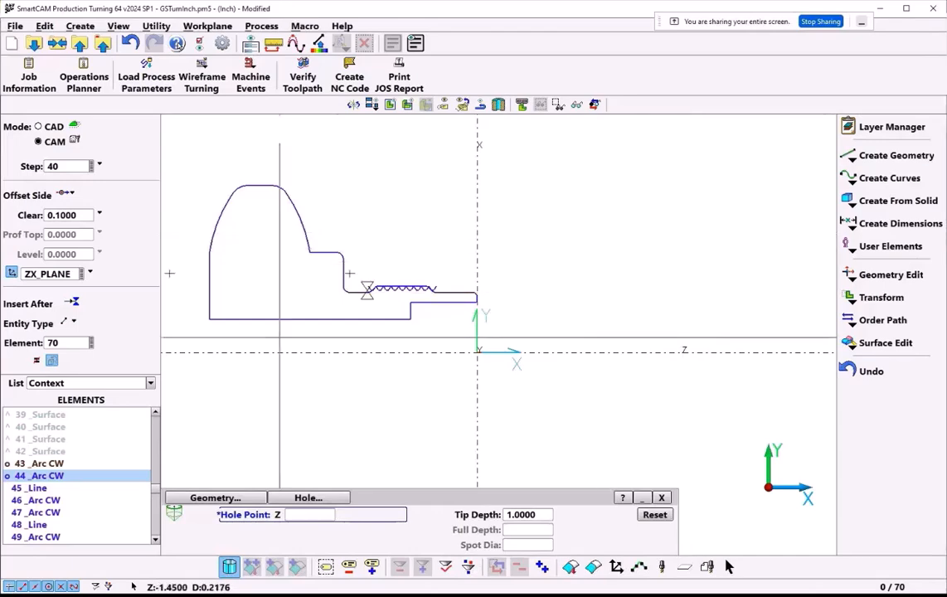
right_click(209, 301)
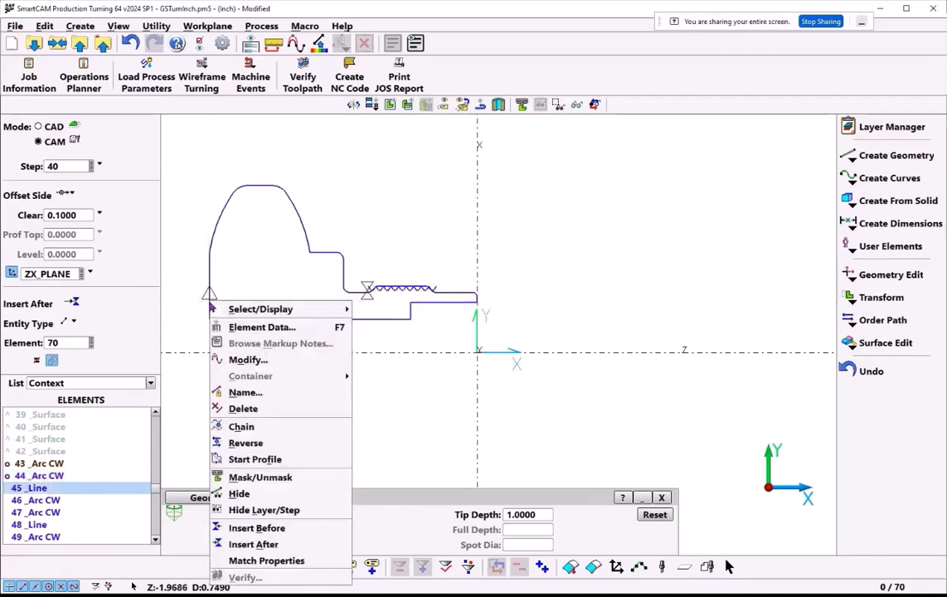
left_click(264, 332)
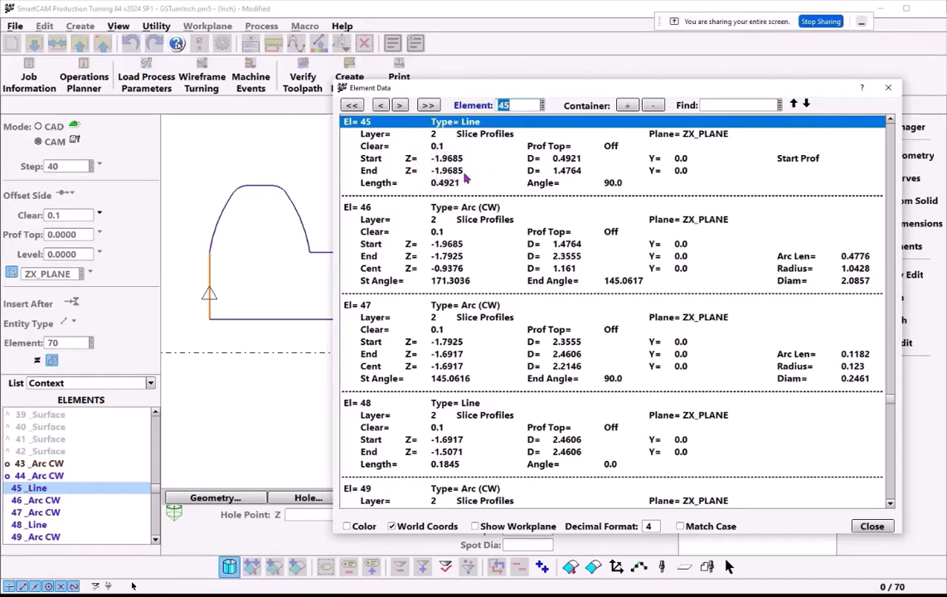
left_click(872, 527)
Step: Create the drilled hole at the part origin with a tip depth of 2.3
left_click(84, 77)
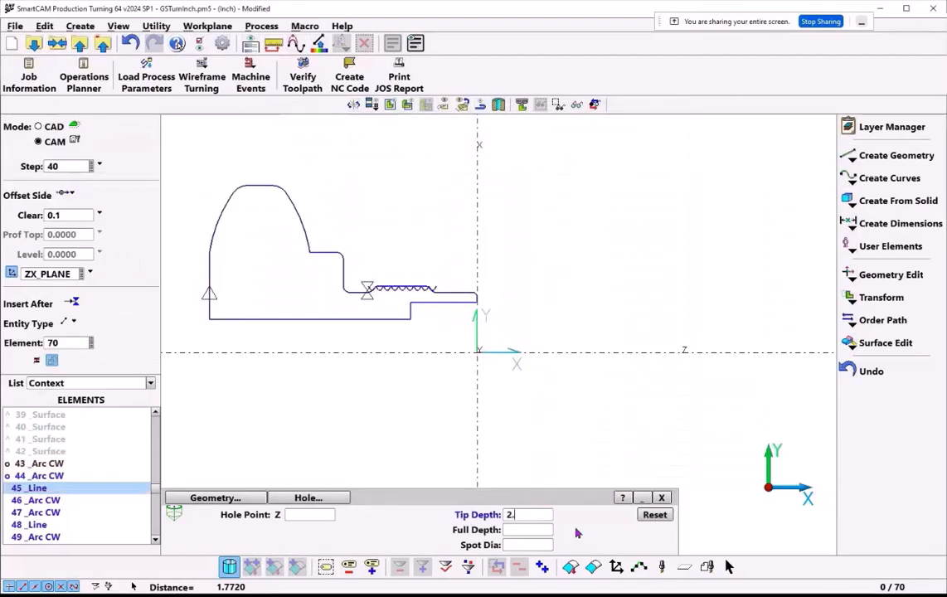
left_click(300, 517)
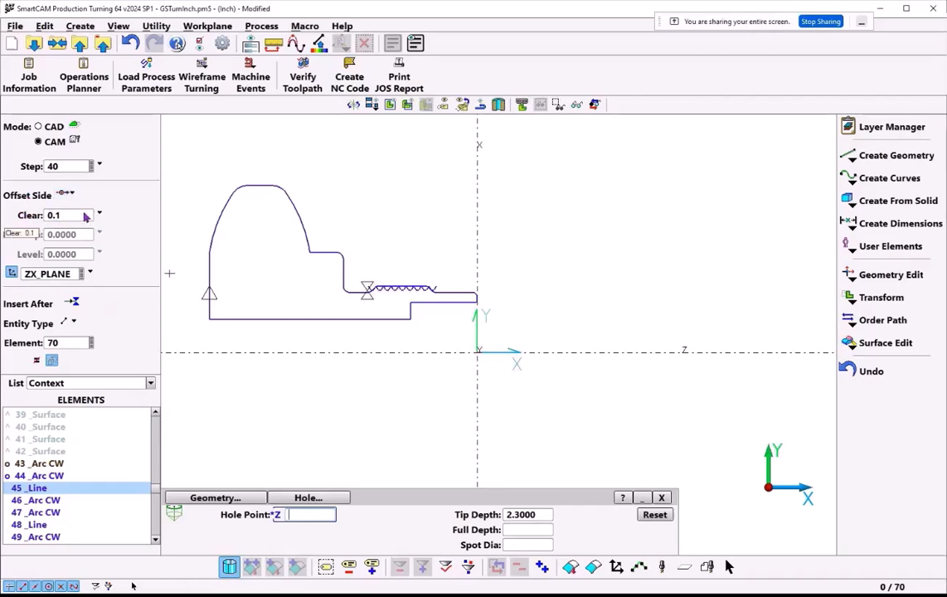
left_click(476, 351)
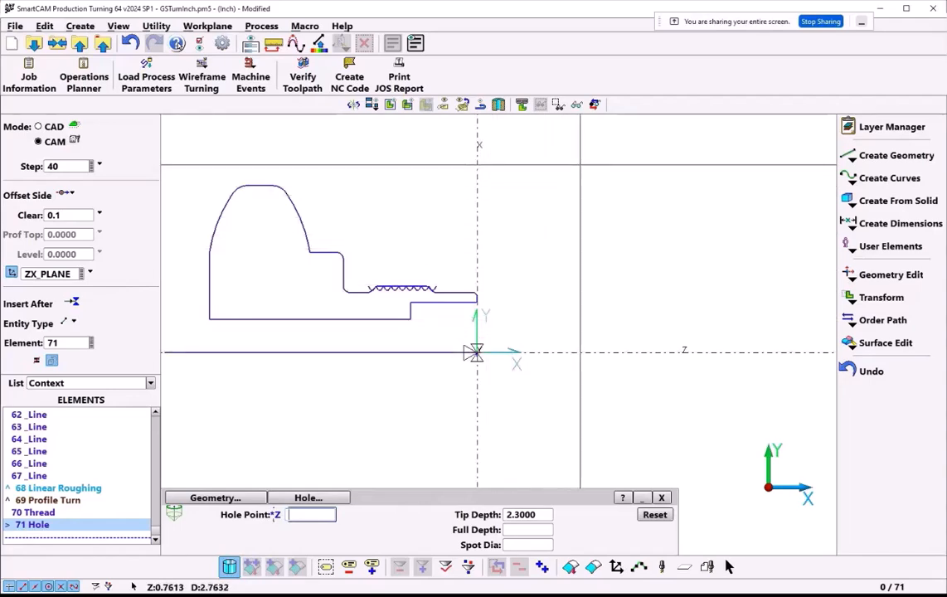
Step: Verify the entire model's toolpath including the drilled hole, examining the drill breakthrough at the hub's rear face
left_click(303, 81)
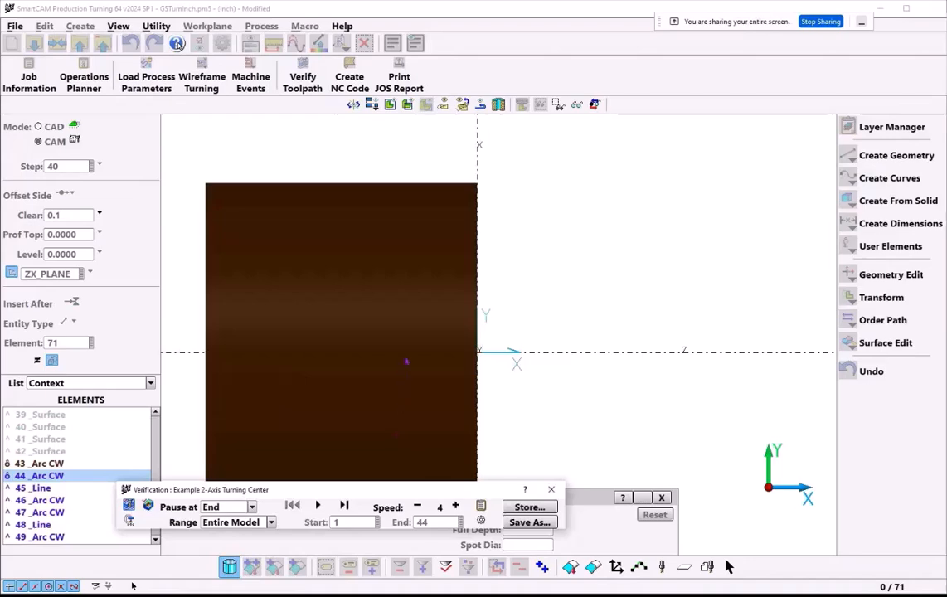
middle_click_drag(407, 361, 477, 322)
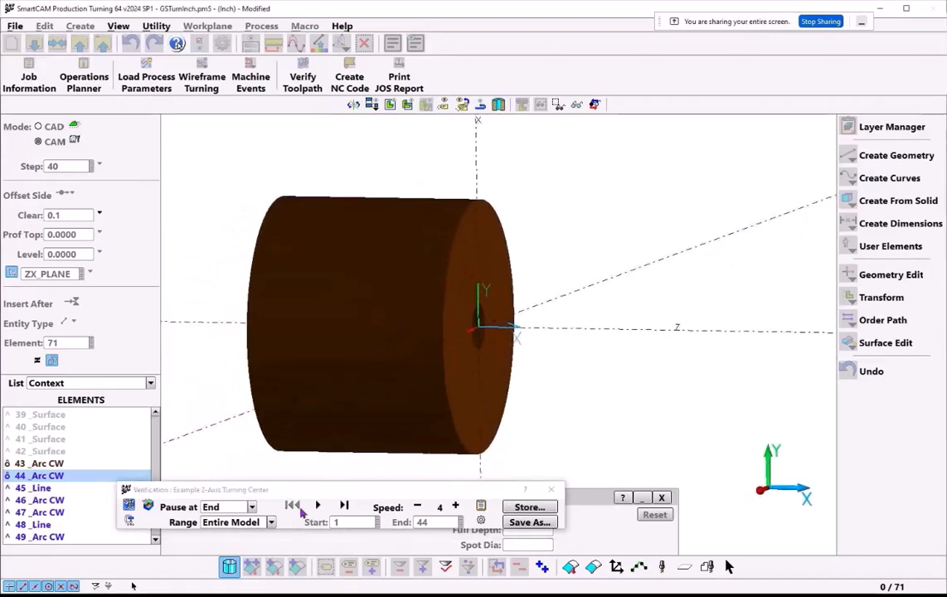
left_click(320, 508)
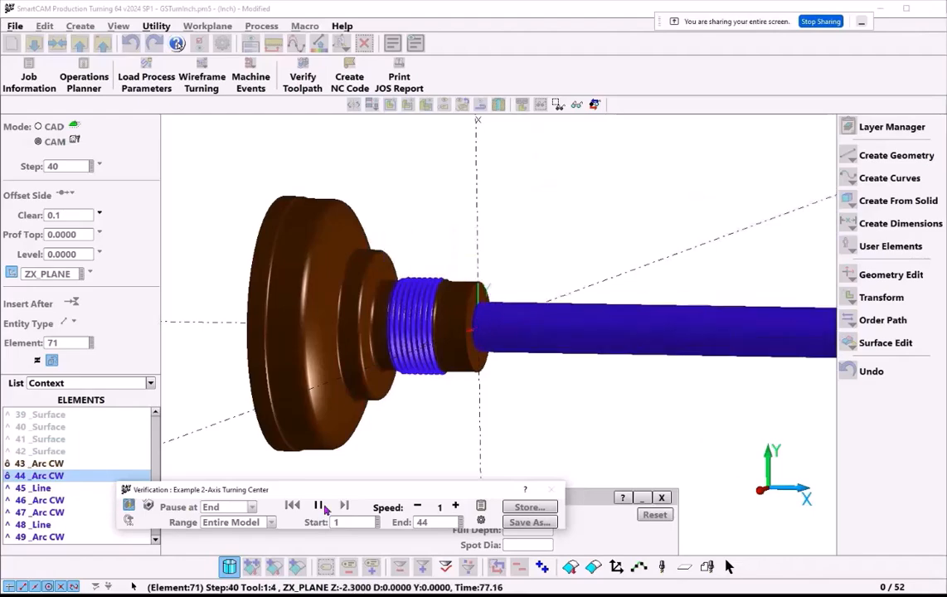
middle_click_drag(277, 347, 340, 340)
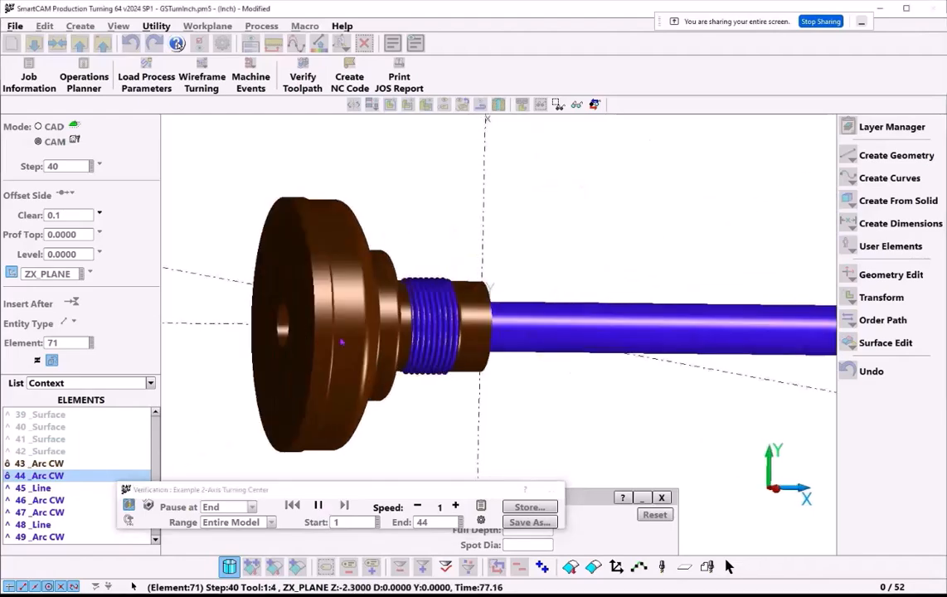
middle_click_drag(260, 345, 385, 381)
left_click(455, 505)
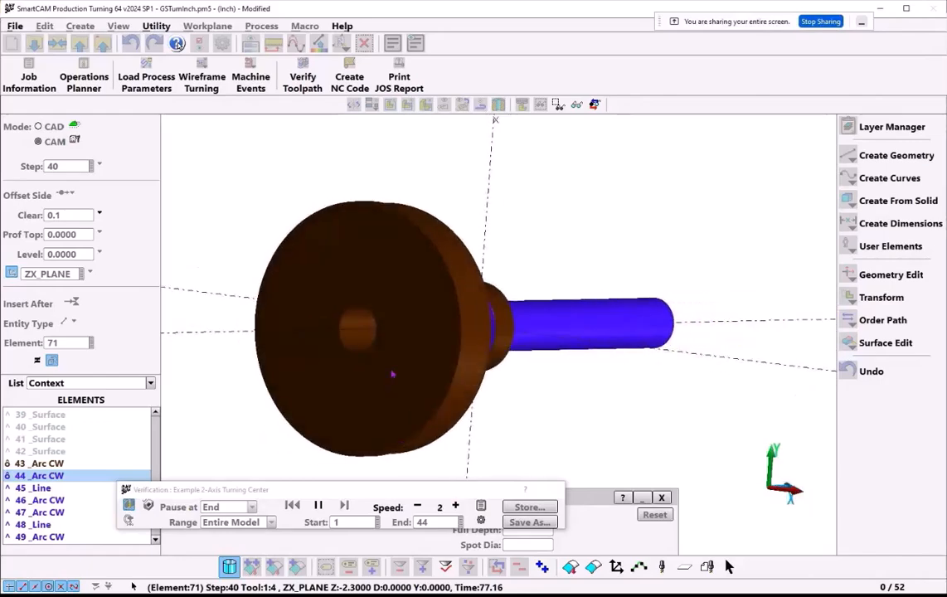
mouse_move(392, 374)
middle_mouse_down()
mouse_move(429, 362)
mouse_move(400, 373)
middle_mouse_up()
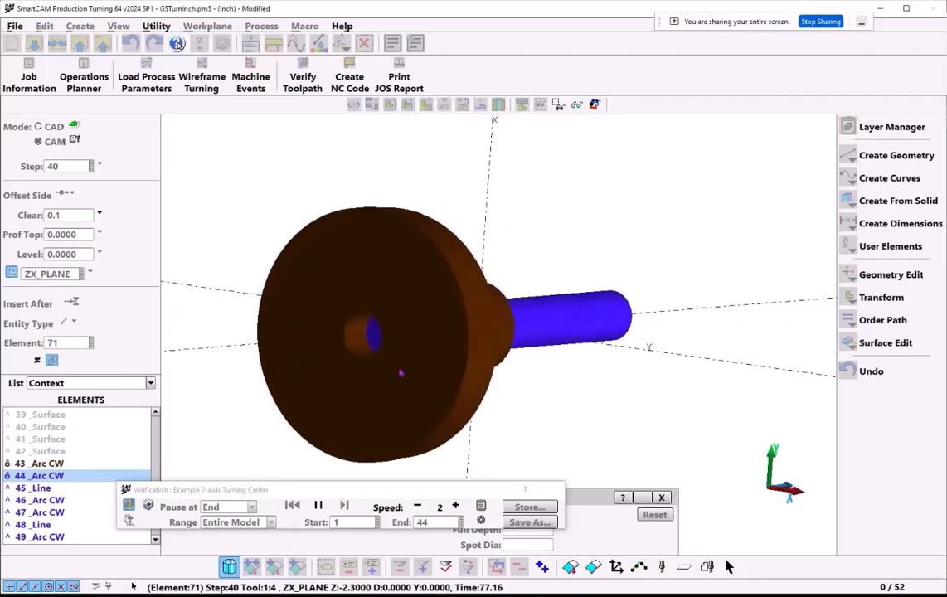
middle_click_drag(455, 344, 312, 370)
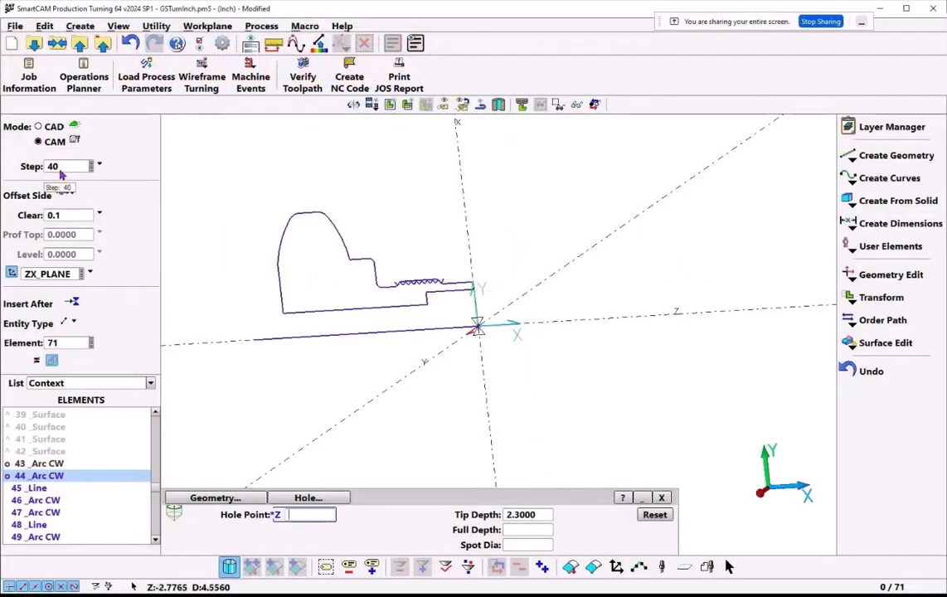
Step: Set up linear roughing with step 50 Rgh Turn, running the part profile from the front inner chamfer (64) to the bore's shoulder line (66)
left_click(58, 166)
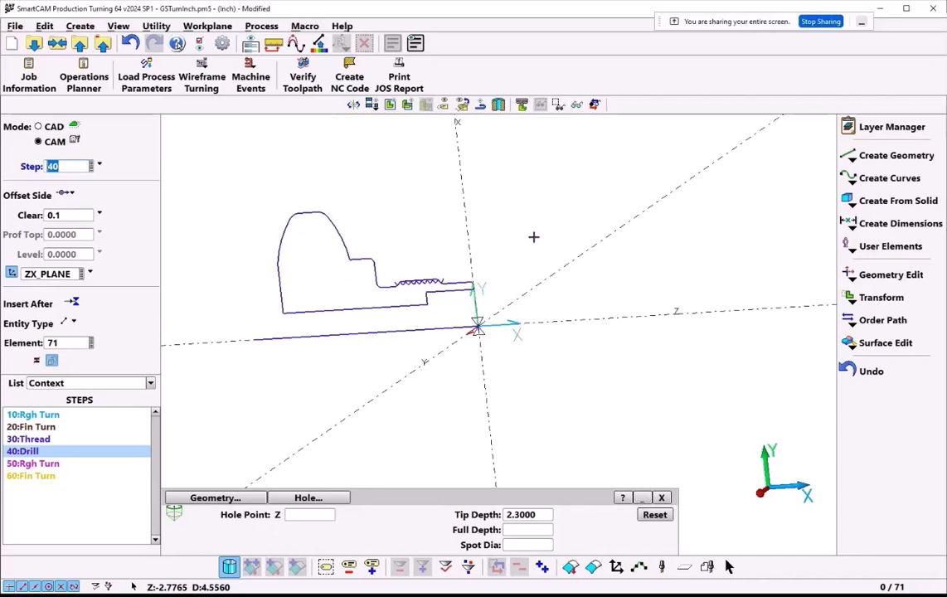
left_click(31, 465)
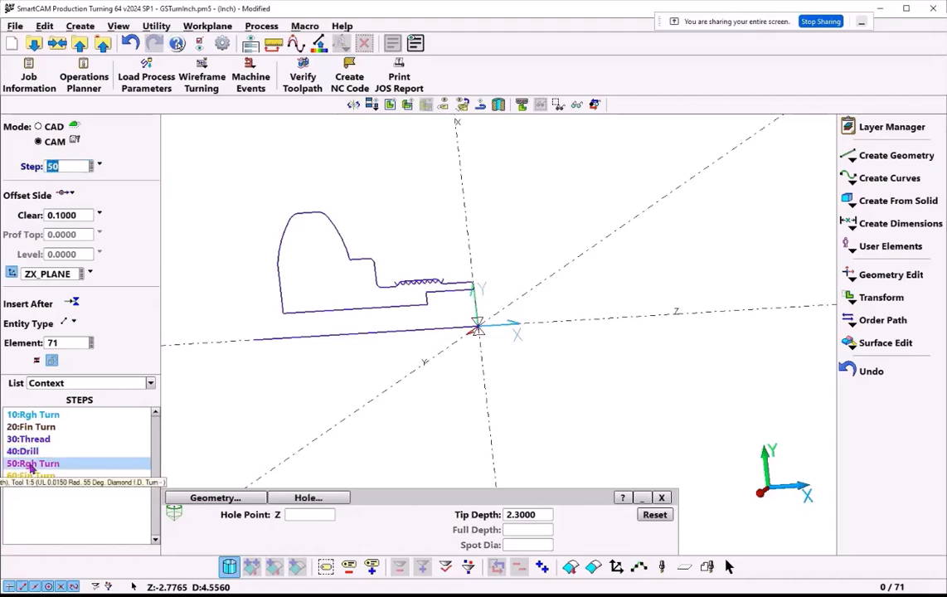
left_click(202, 75)
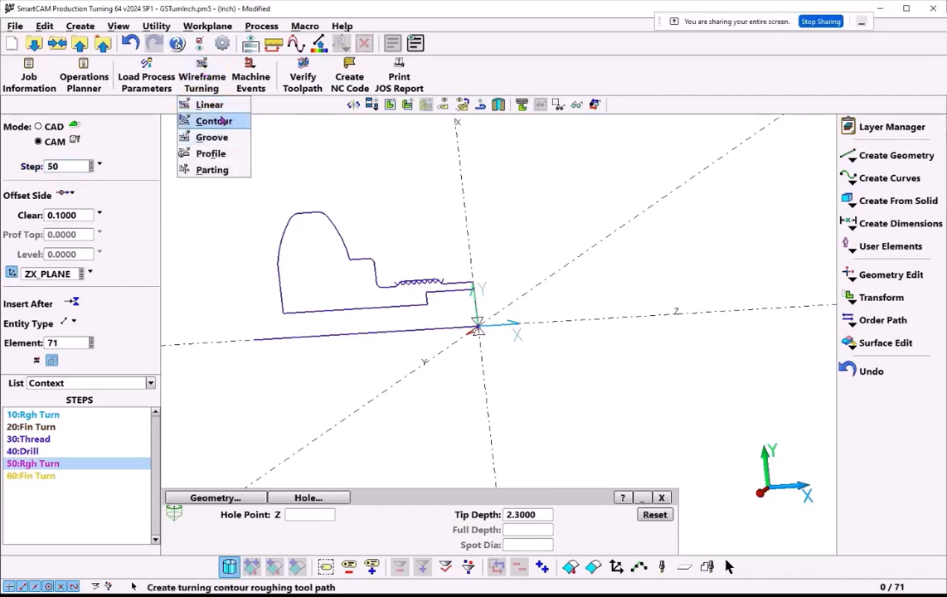
left_click(212, 106)
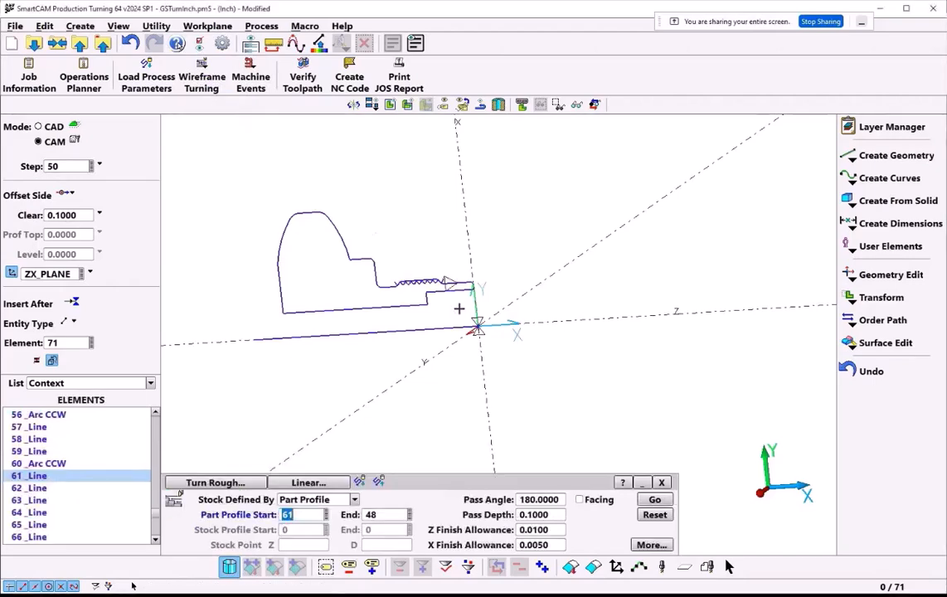
scroll(458, 309, "up", 5)
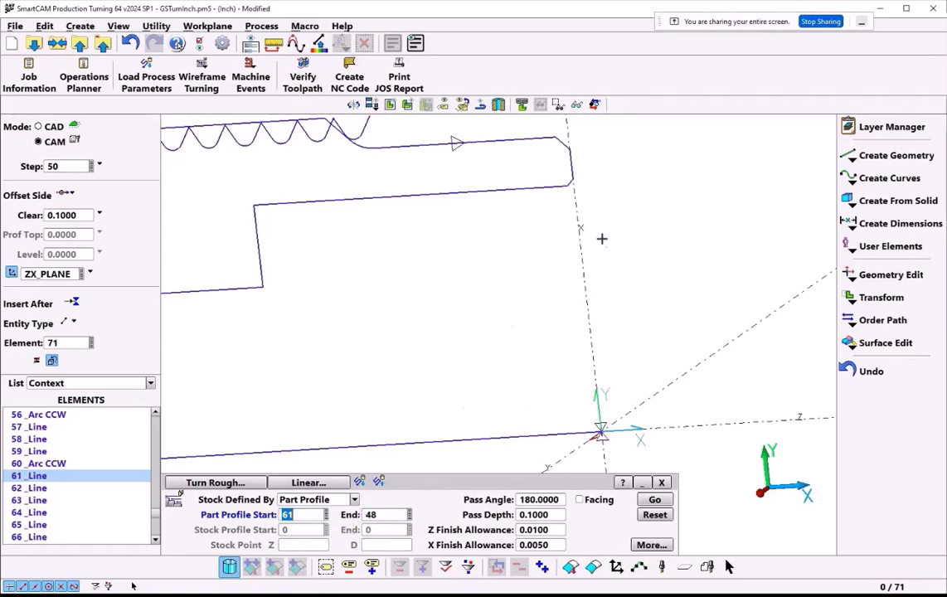
left_click(570, 184)
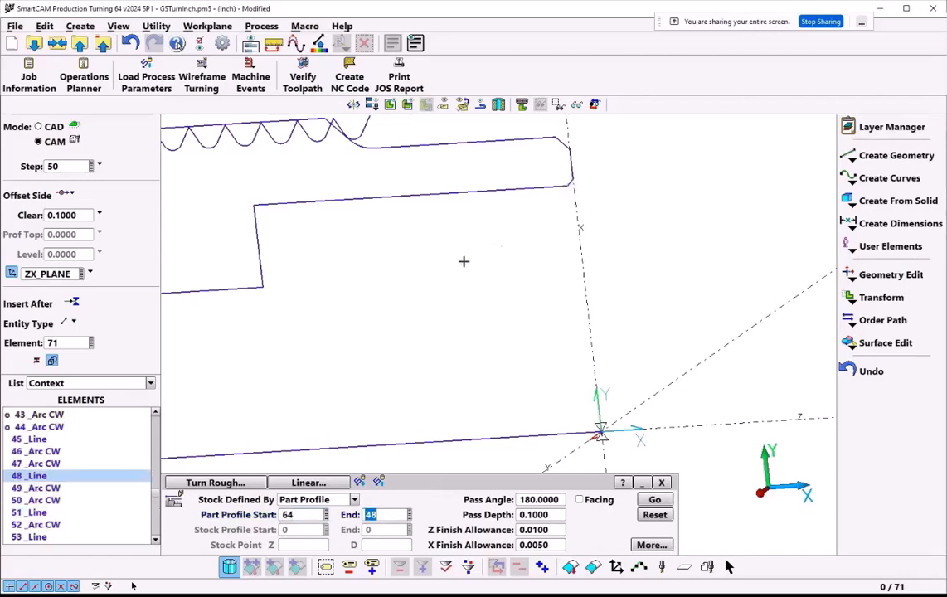
left_click(262, 257)
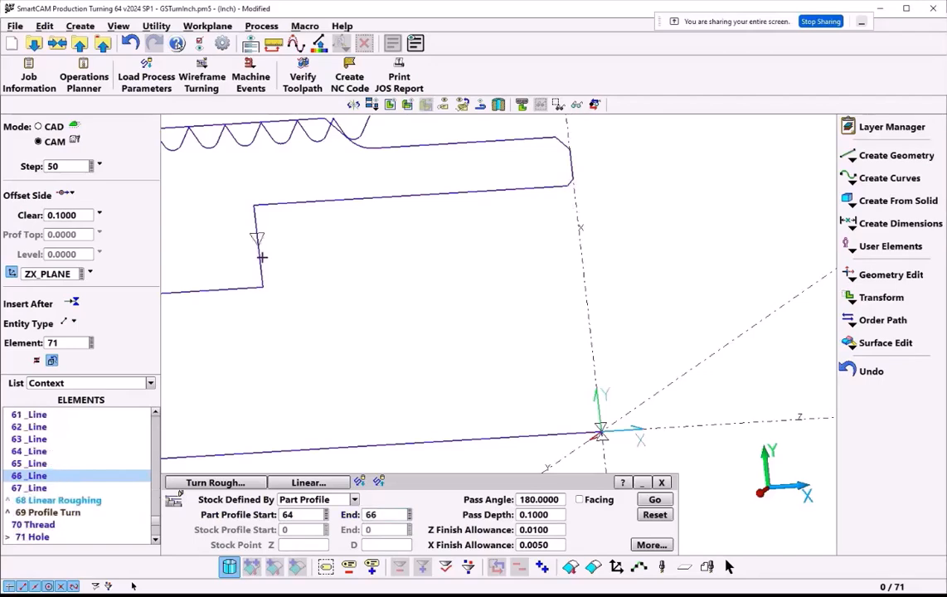
left_click(372, 105)
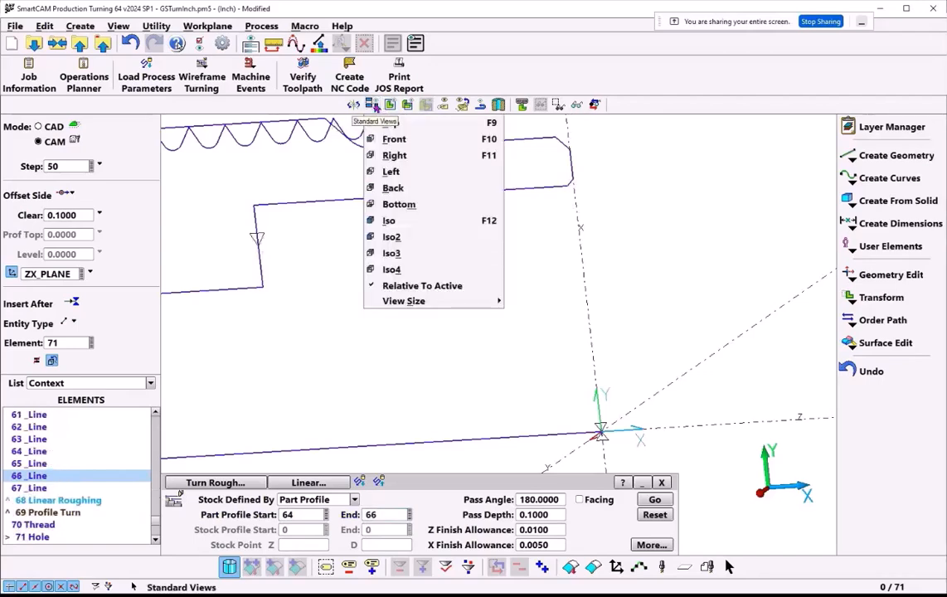
left_click(393, 139)
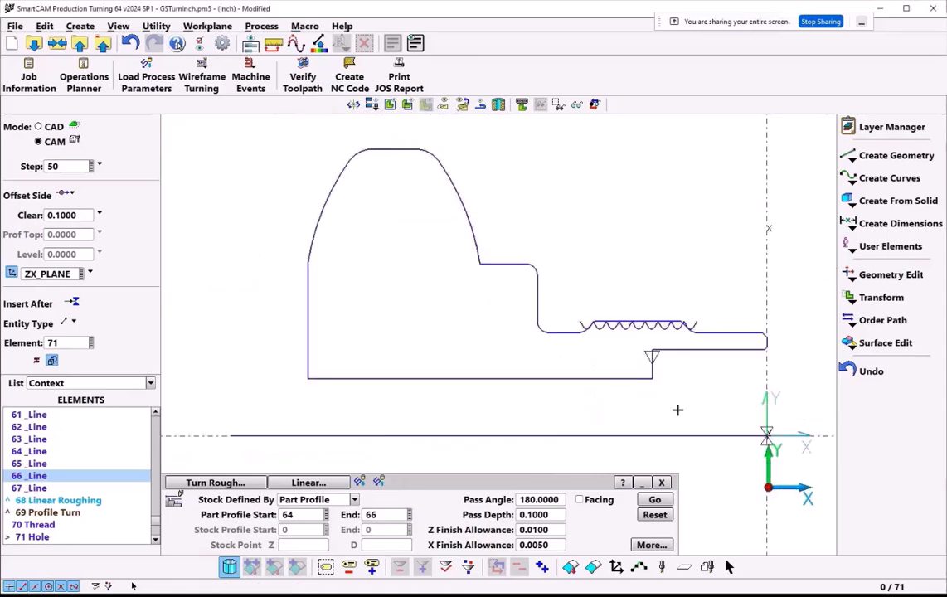
Step: Try to generate the bore's linear roughing toolpath with the existing clearance settings, and undo it
middle_click_drag(702, 402, 424, 343)
scroll(425, 343, "up", 3)
middle_click_drag(461, 383, 462, 336)
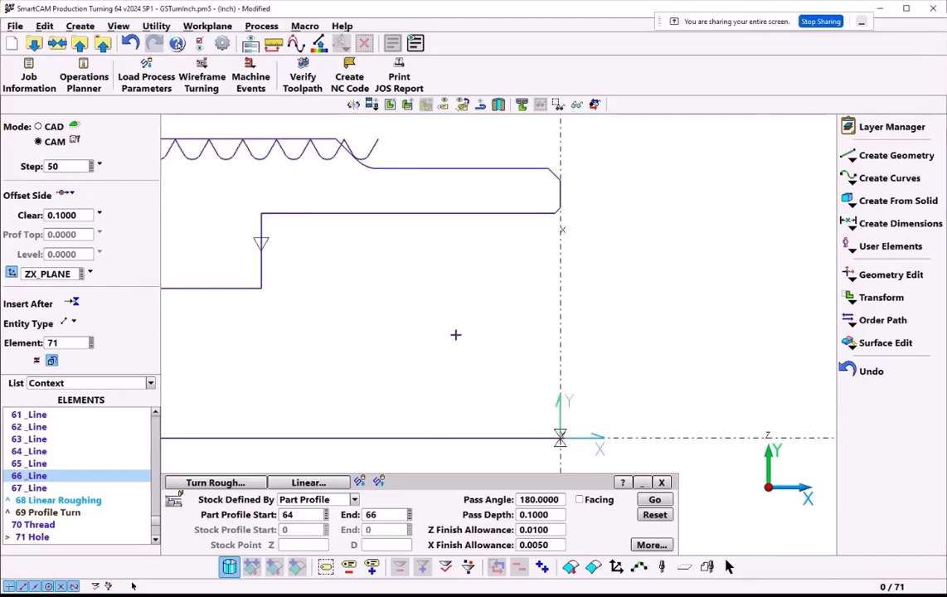
left_click(668, 503)
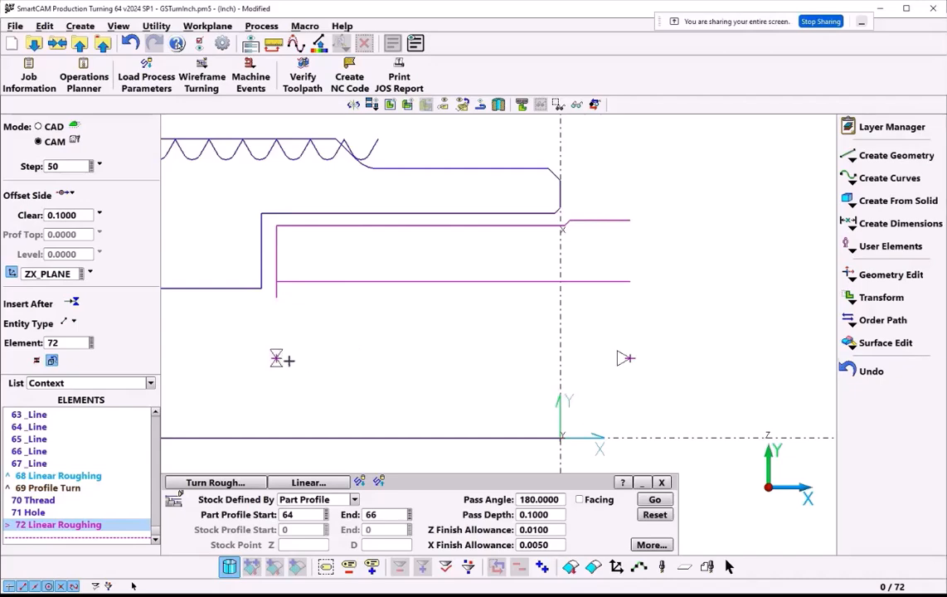
left_click(866, 372)
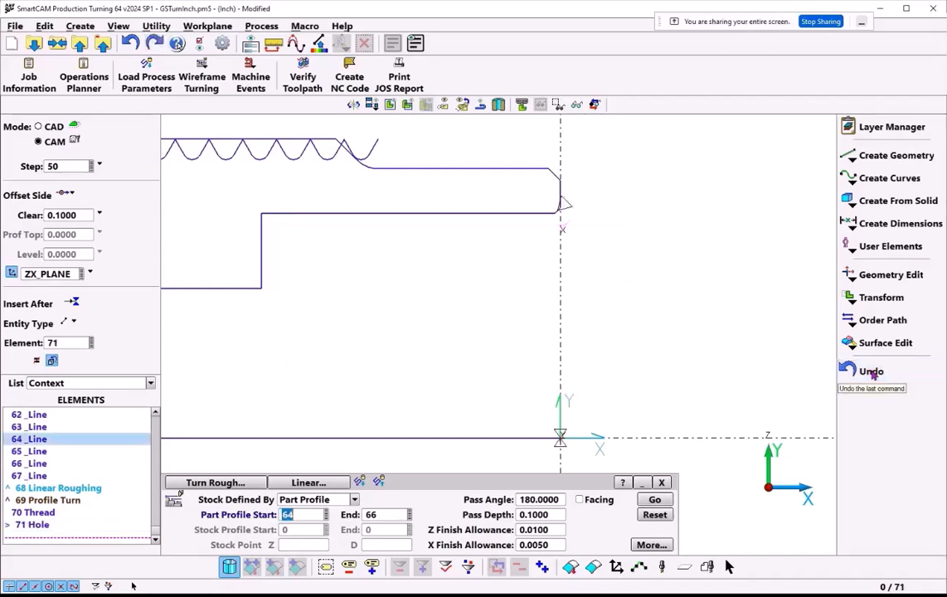
Step: Set the linear roughing's clearance and infeed distance to 0.02 and generate the bore's roughing toolpath
left_click(651, 545)
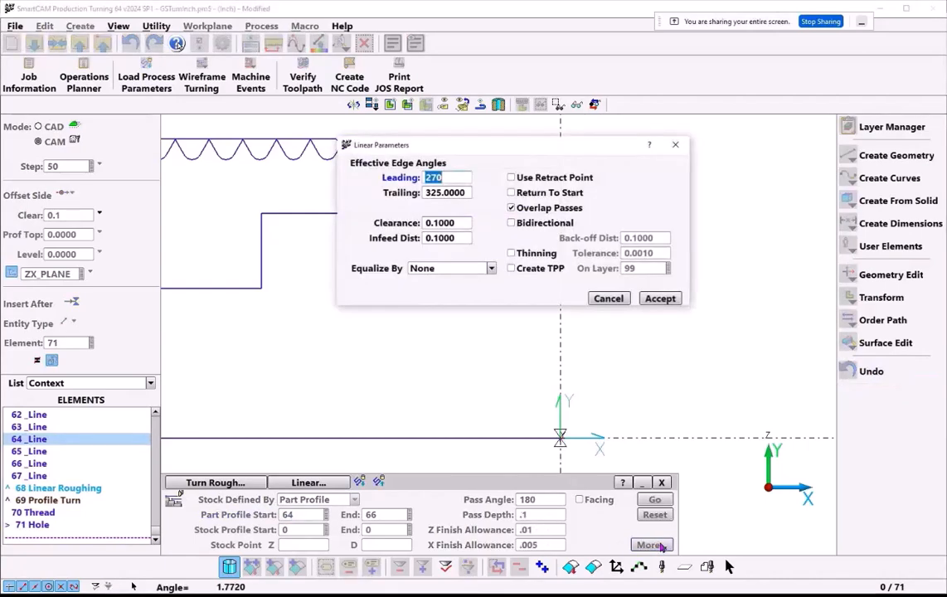
left_click(462, 226)
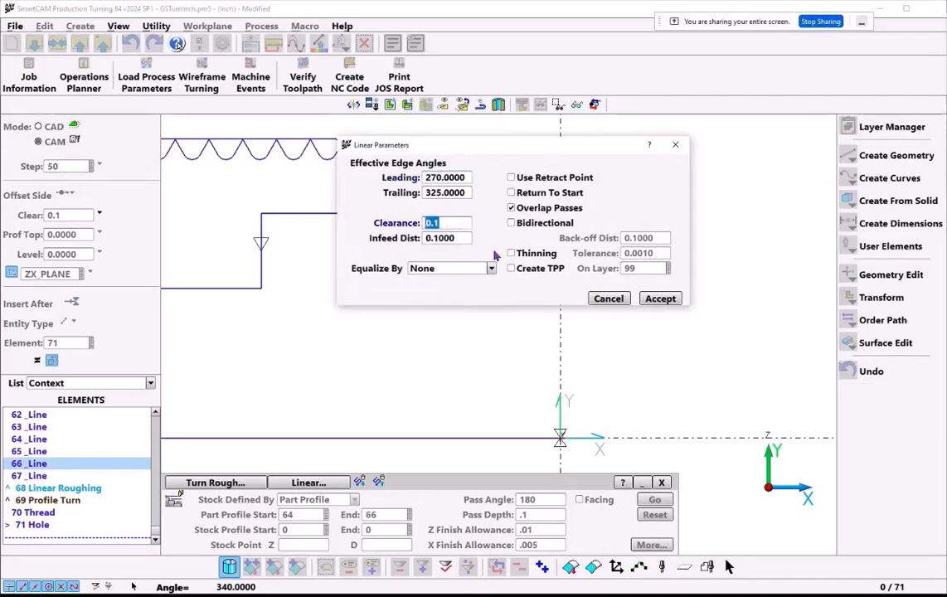
type(".02")
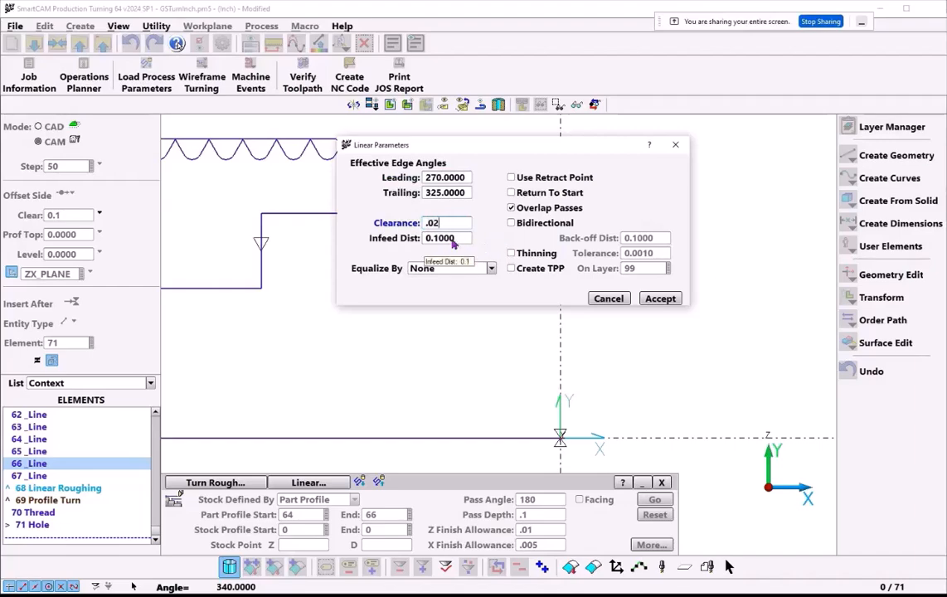
left_click(454, 239)
type(".02")
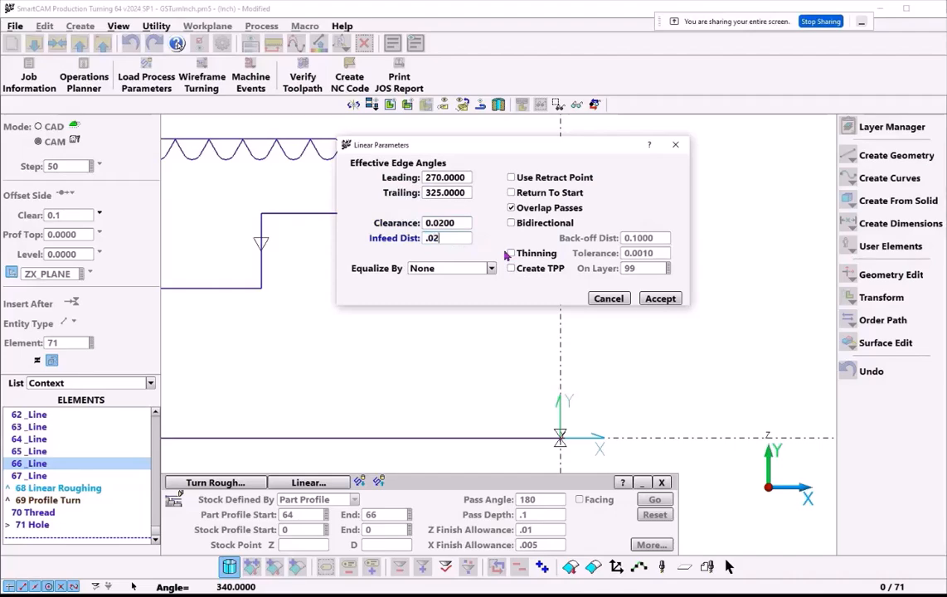
key("Return")
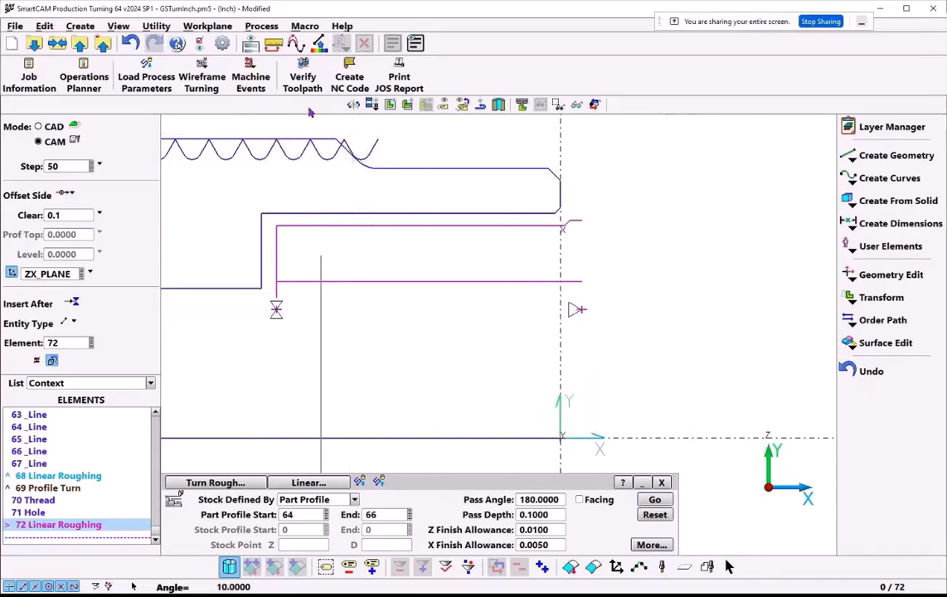
Step: Verify the entire model's toolpath with material removal in a sectioned front view, checking the internal roughing and its retract for collisions
left_click(303, 78)
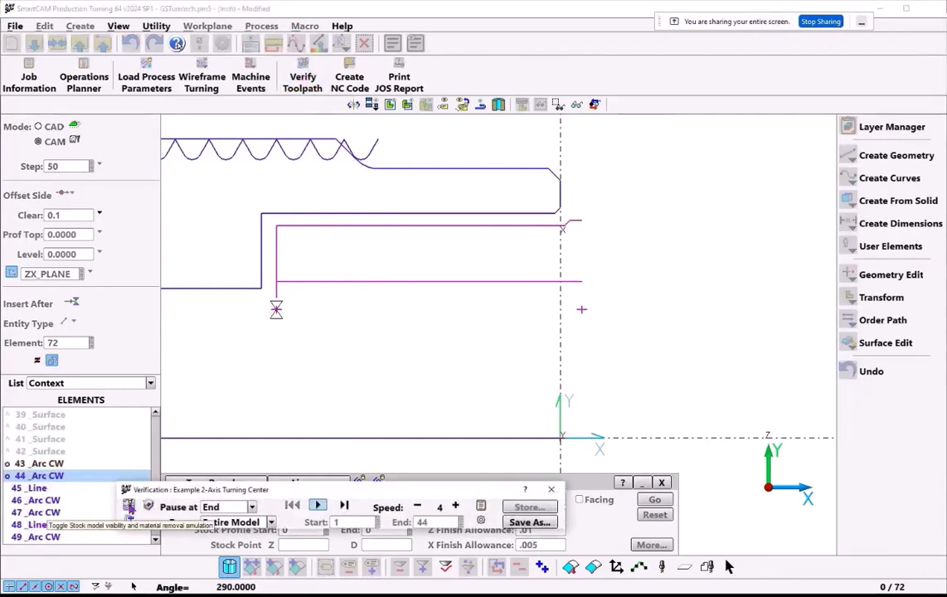
left_click(129, 505)
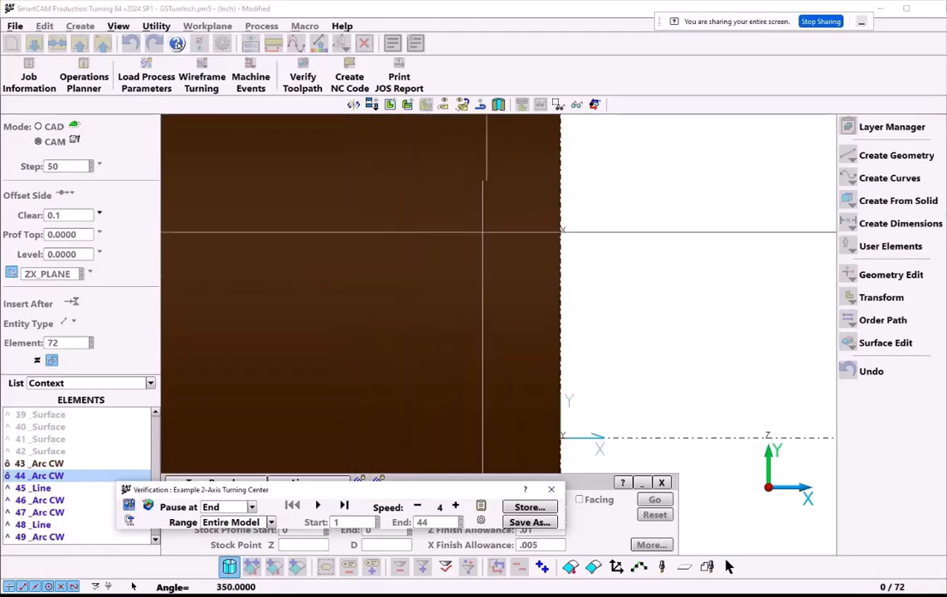
left_click(498, 104)
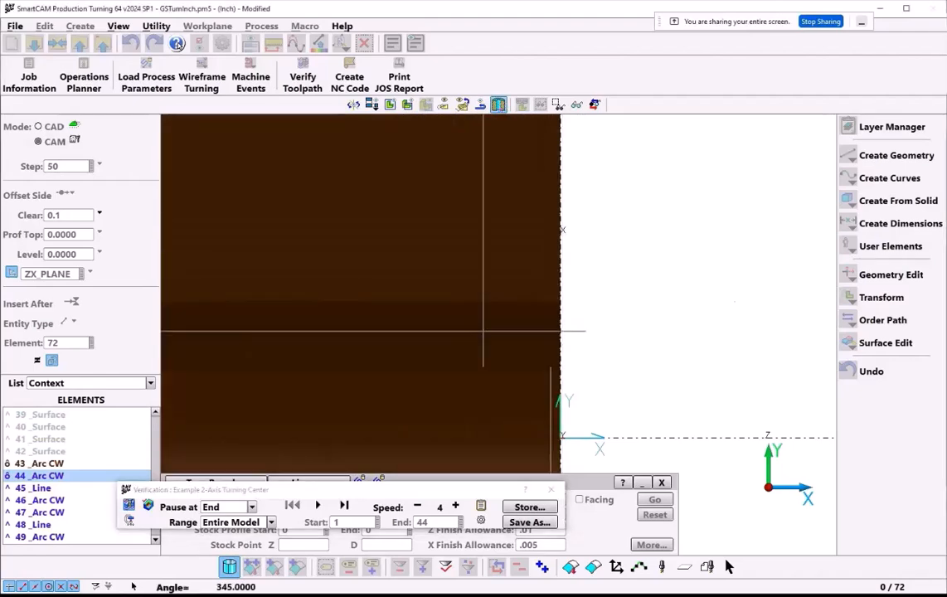
scroll(642, 334, "down", 5)
middle_click_drag(498, 375, 389, 298)
left_click(370, 112)
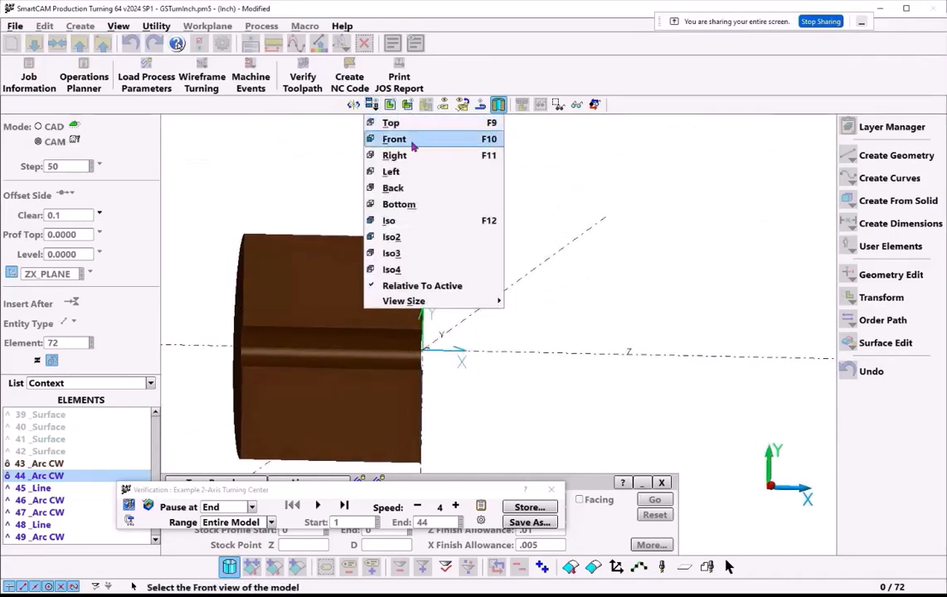
left_click(414, 137)
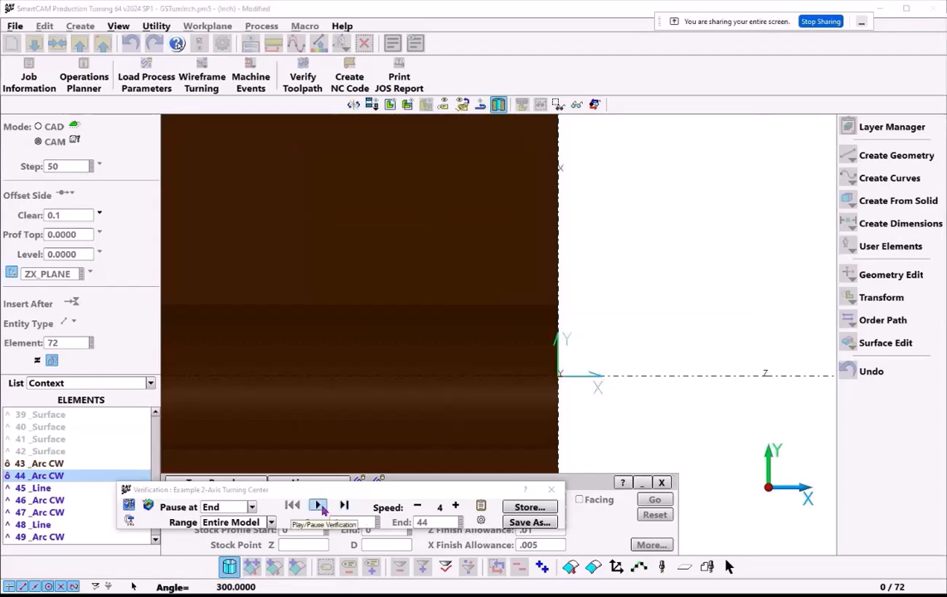
left_click(318, 505)
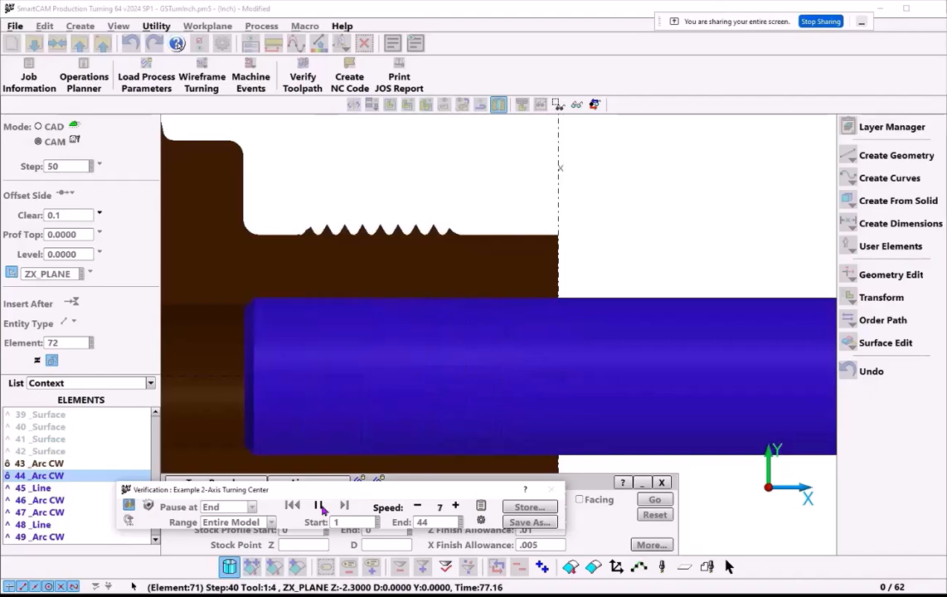
key("plus")
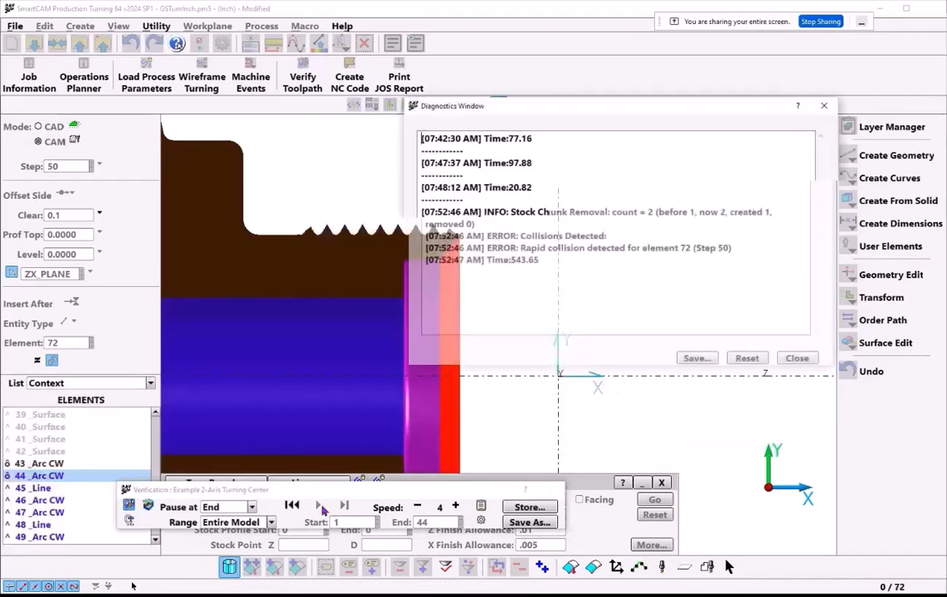
left_click(809, 363)
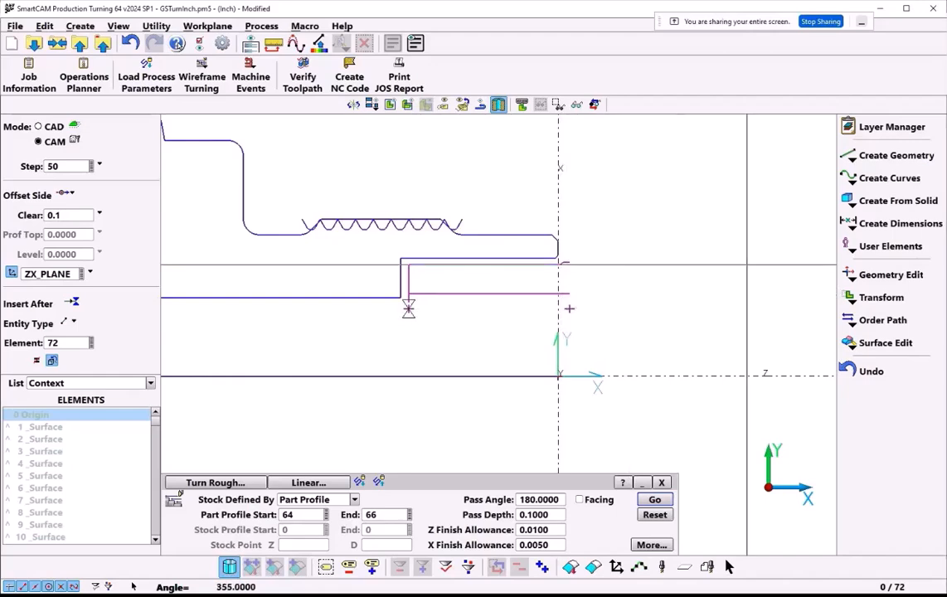
Step: Add a rapid point at the bore roughing's outer start position, just in front of the hub face
left_click(881, 160)
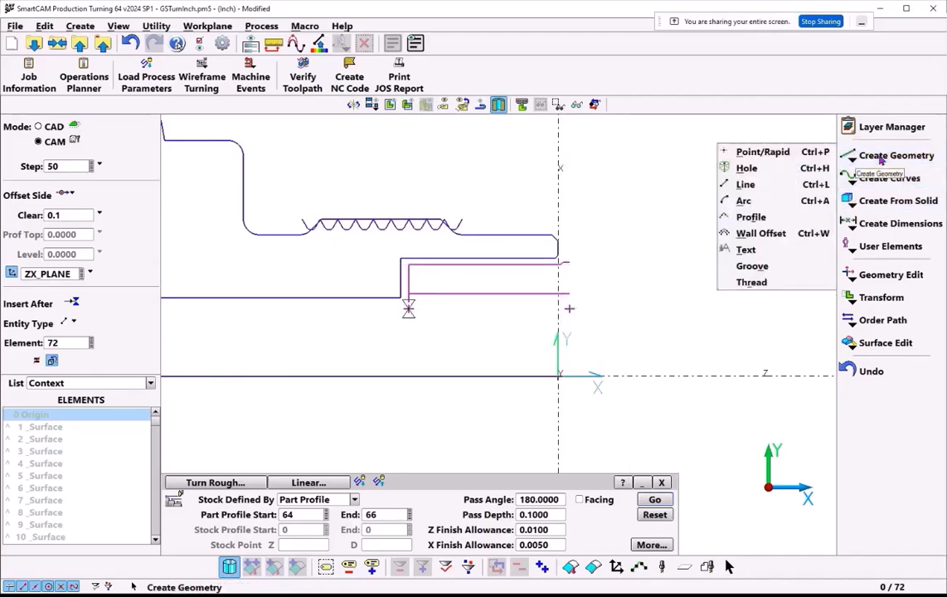
left_click(780, 154)
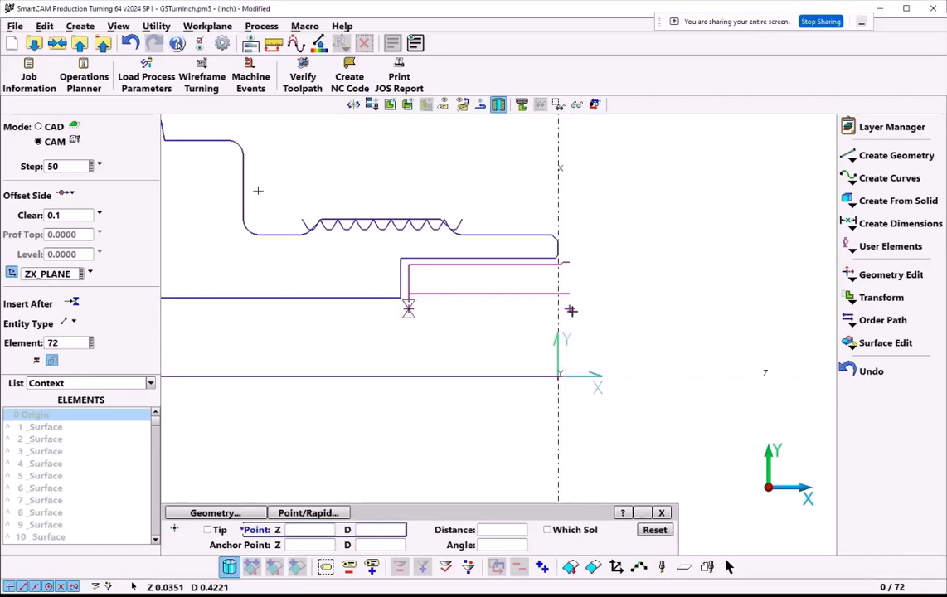
left_click(570, 308)
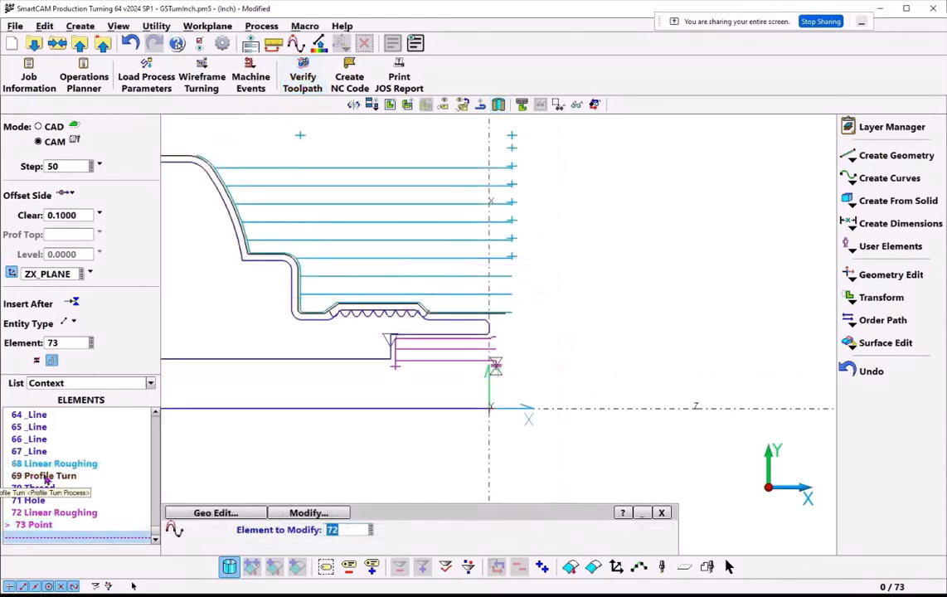
Step: Recall the outer finishing Profile Turn (69) and regenerate it with the part profile starting at the front outer chamfer (62)
right_click(40, 479)
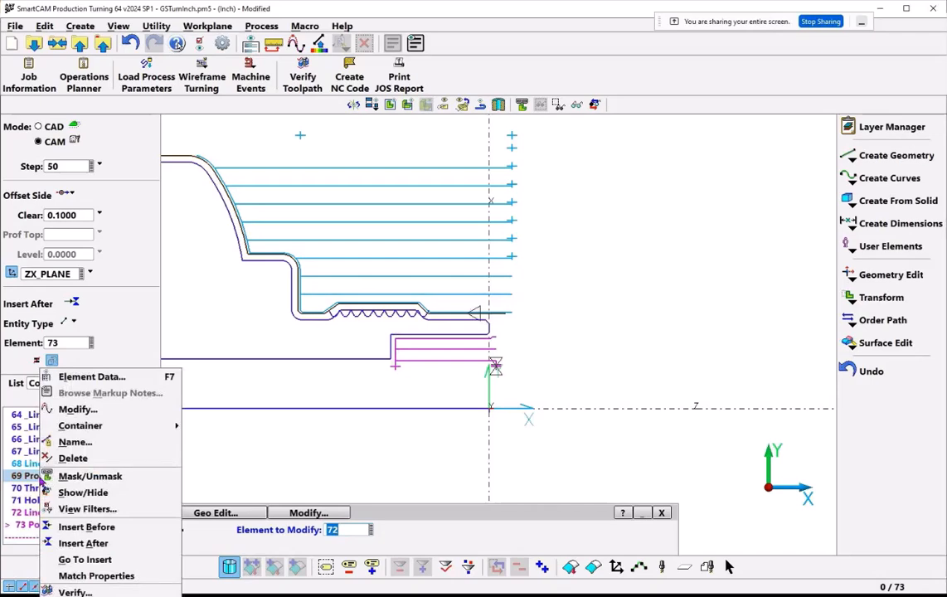
mouse_move(146, 431)
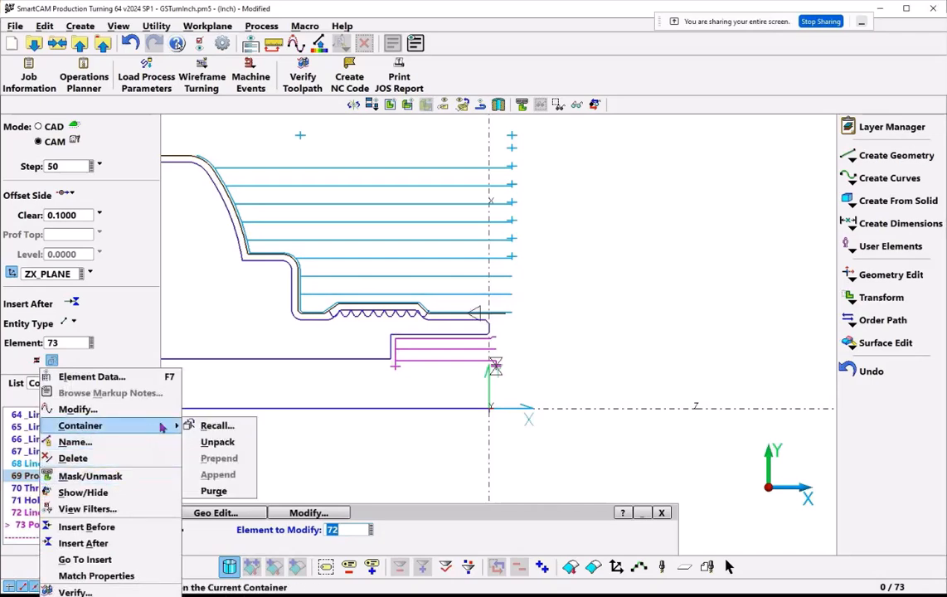
left_click(212, 424)
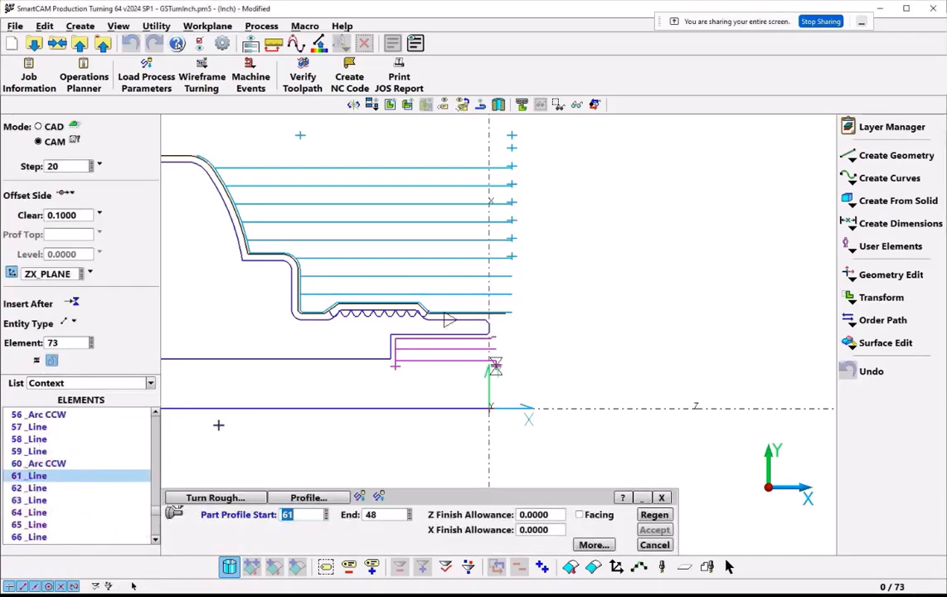
scroll(504, 312, "up", 5)
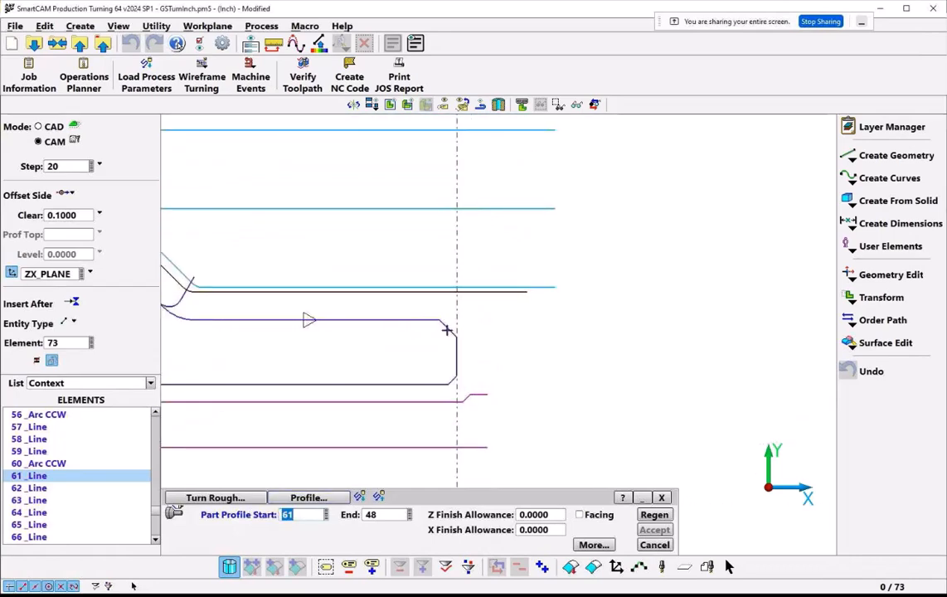
left_click(447, 329)
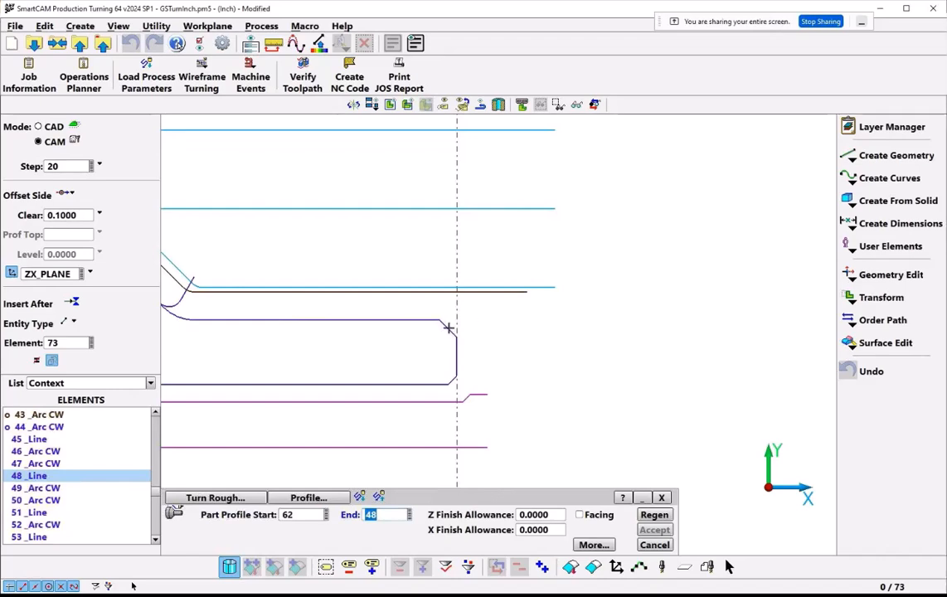
left_click(393, 444)
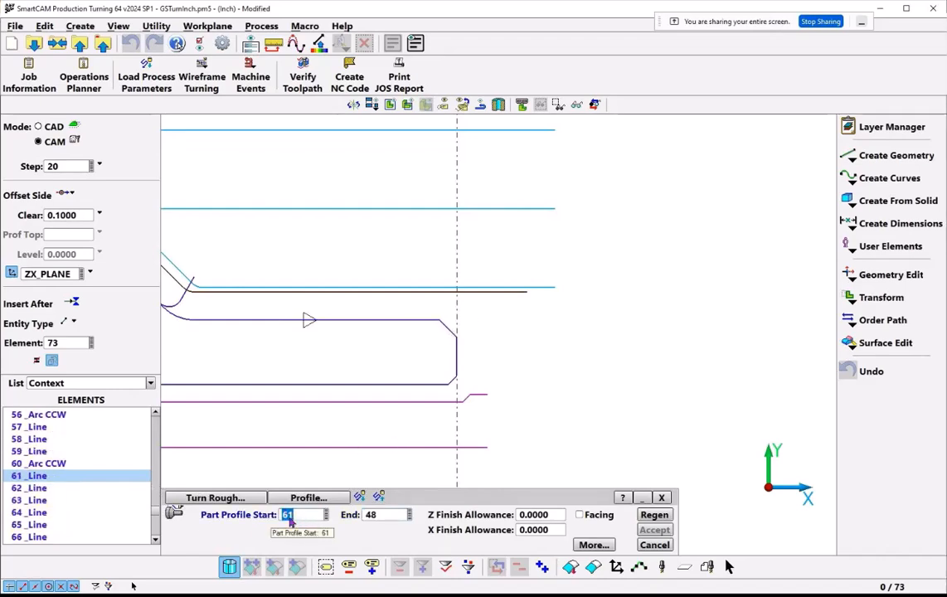
left_click(448, 328)
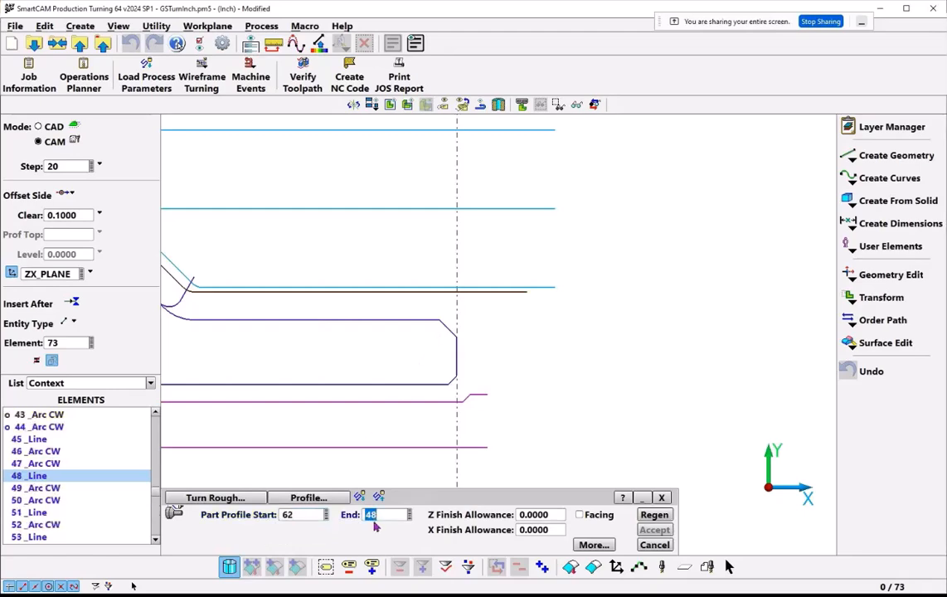
left_click(654, 515)
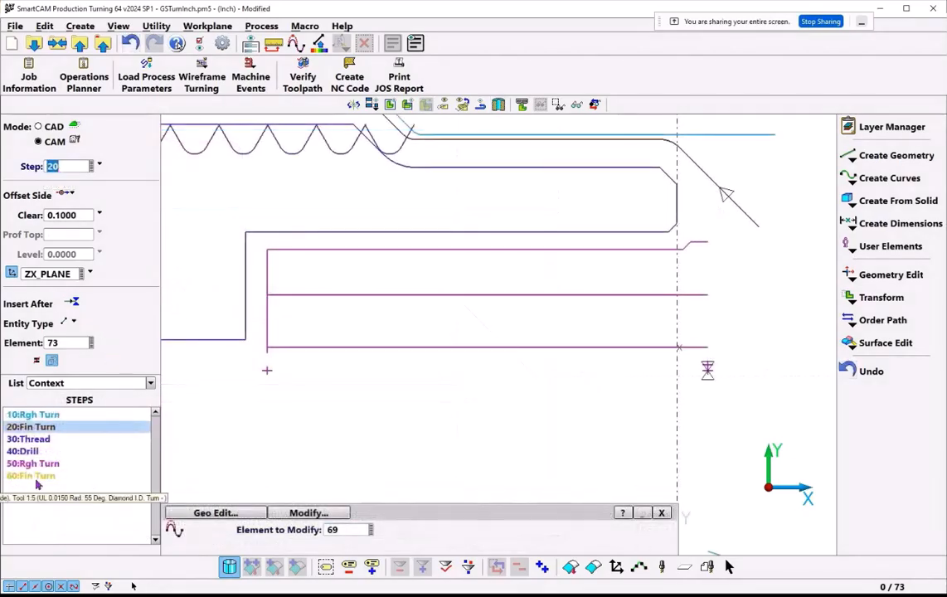
Step: Activate step 60 Fin Turn for finishing the inside and change its display color to dark purple
left_click(34, 479)
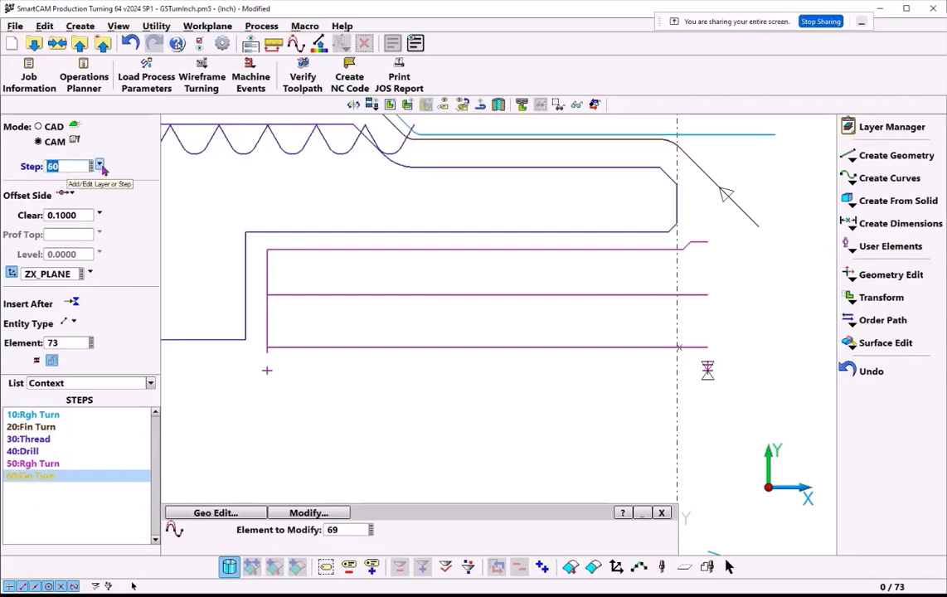
left_click(100, 166)
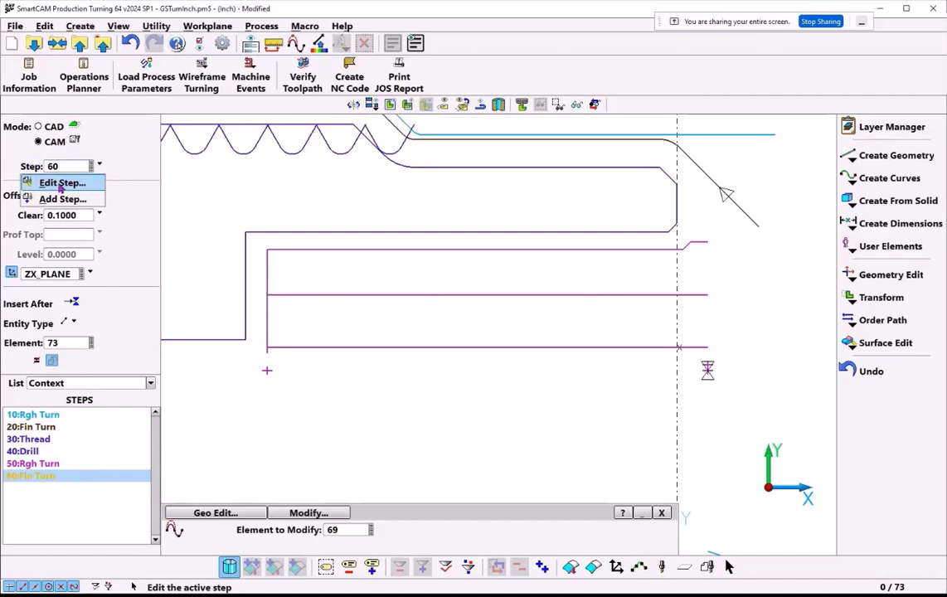
left_click(56, 187)
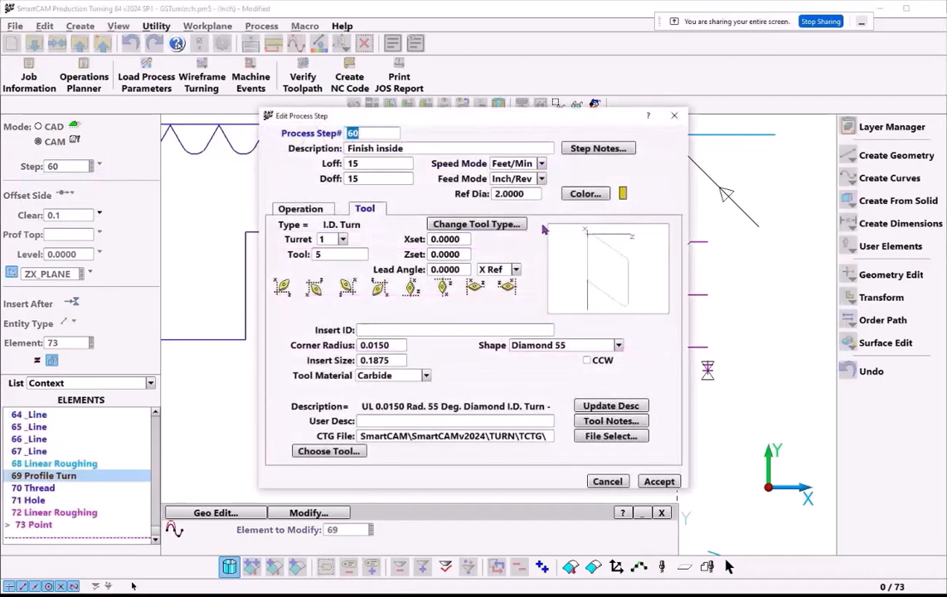
left_click(590, 196)
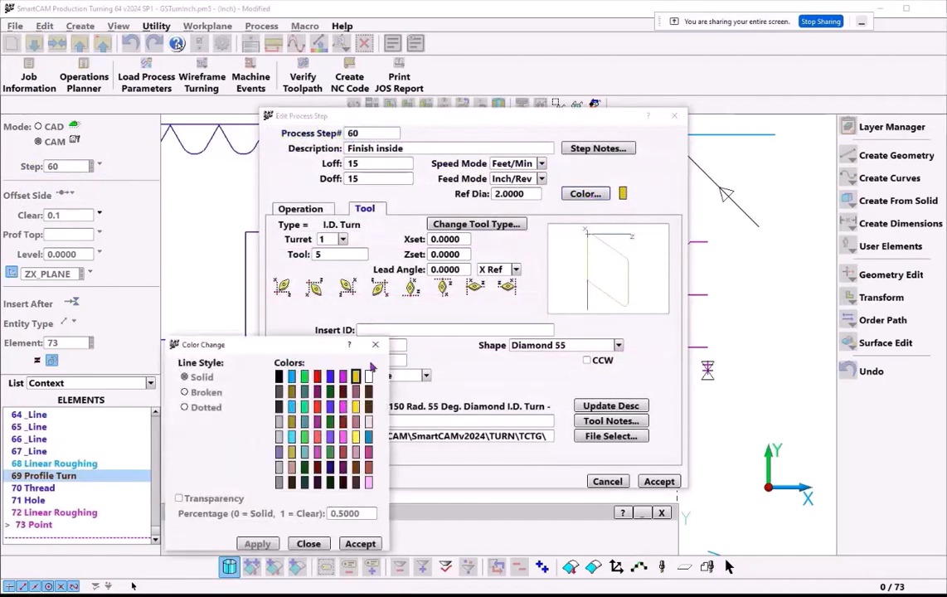
left_click(305, 422)
left_click(317, 392)
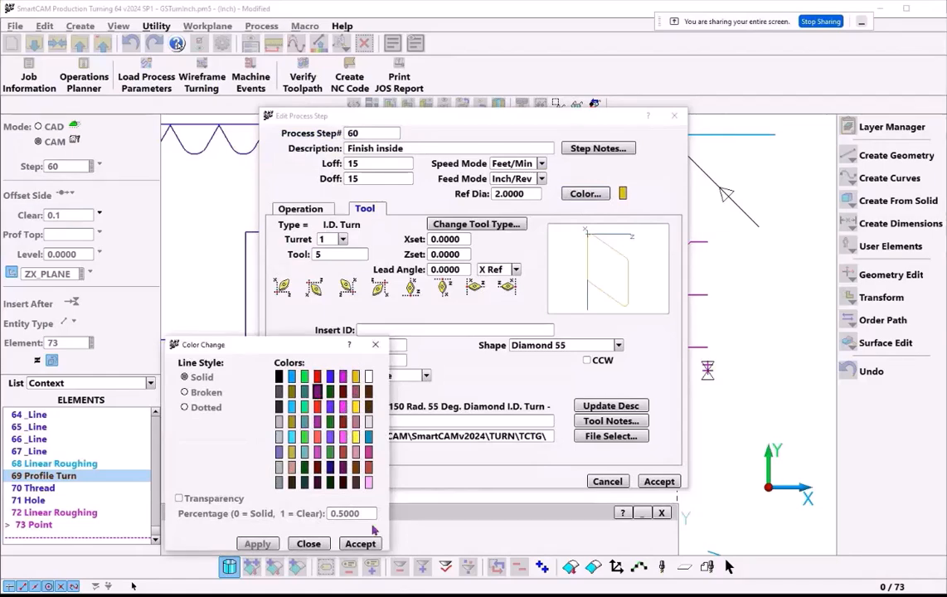
left_click(363, 543)
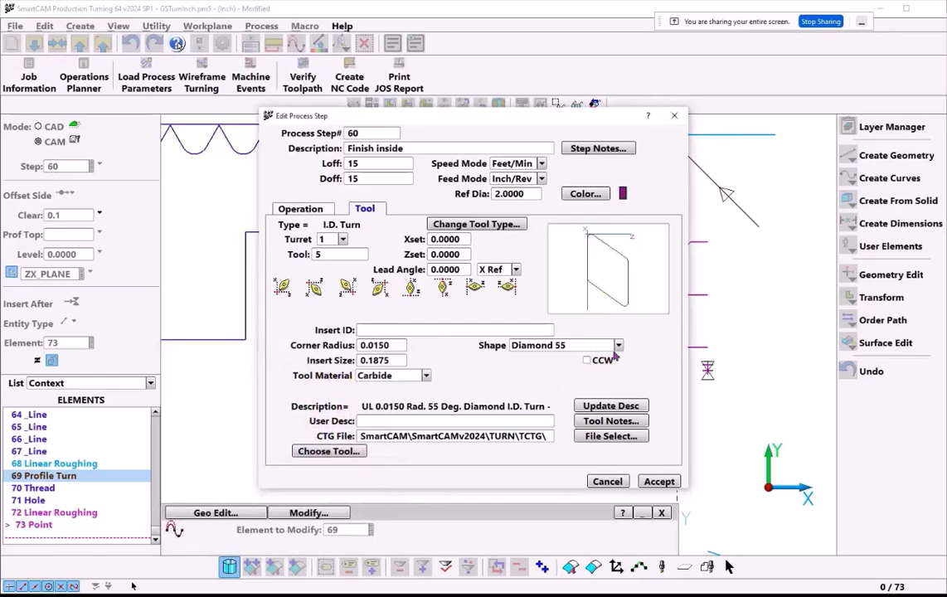
left_click(659, 481)
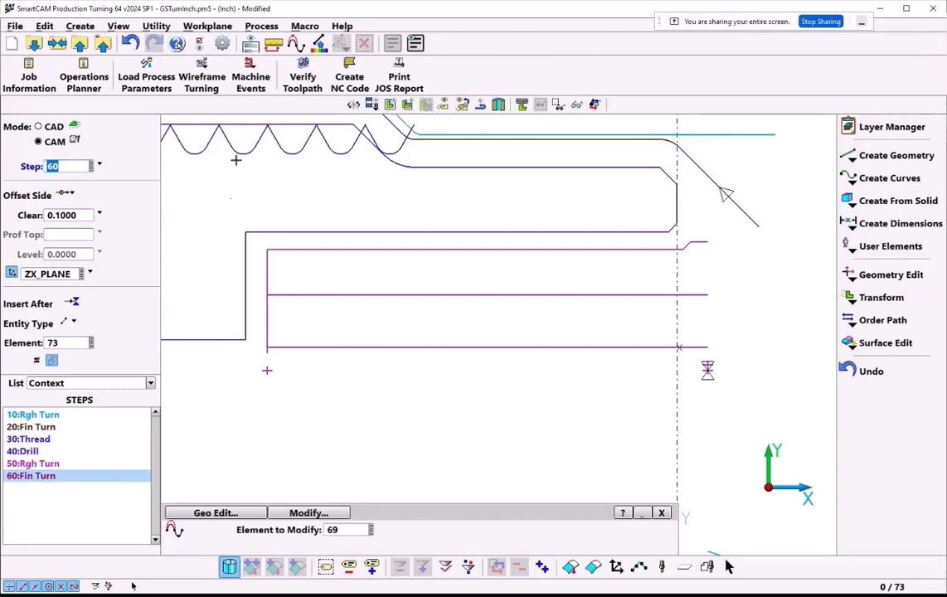
Step: Start a Profile turning process with the part profile running from the bore's front chamfer (64) to its inner end face (66)
left_click(201, 79)
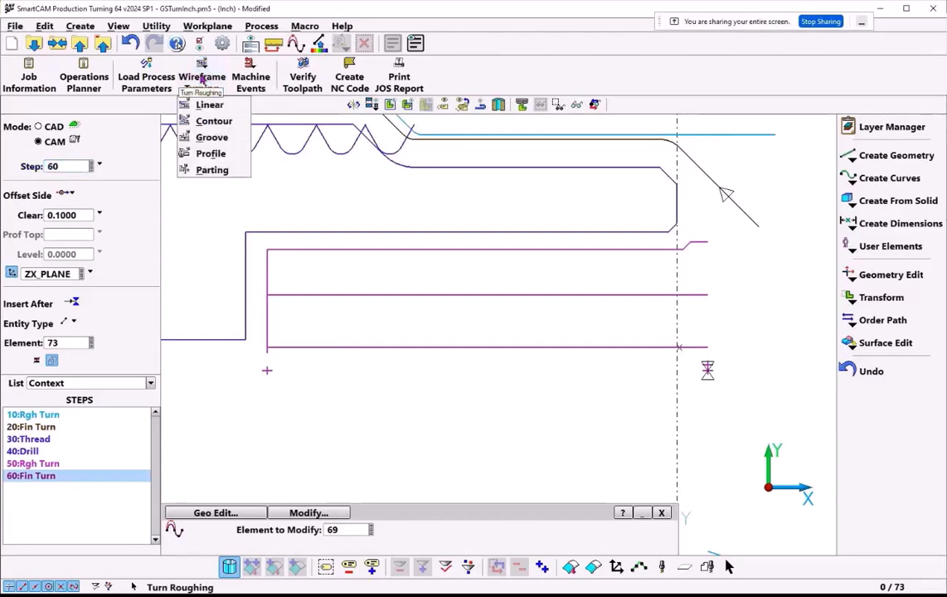
left_click(212, 155)
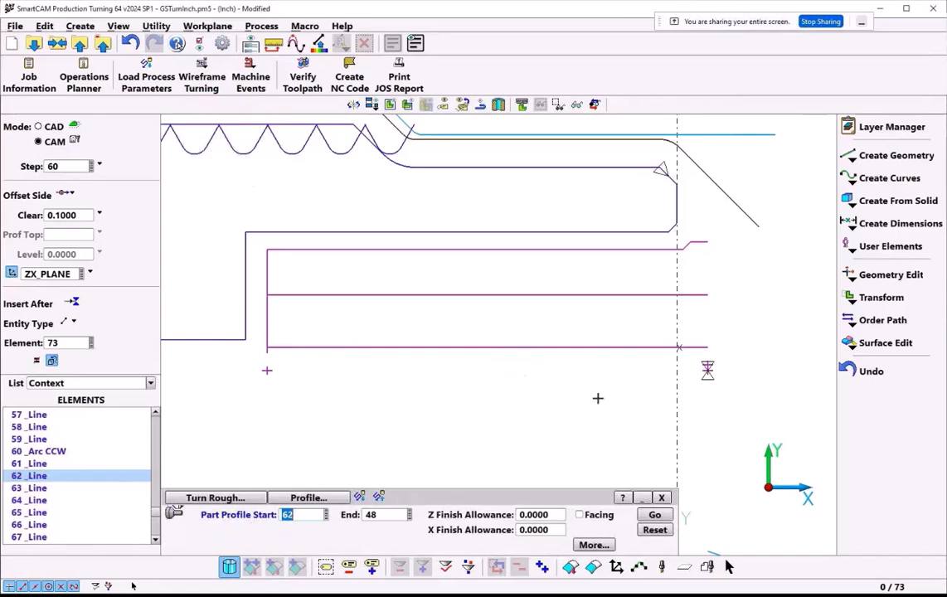
left_click(673, 228)
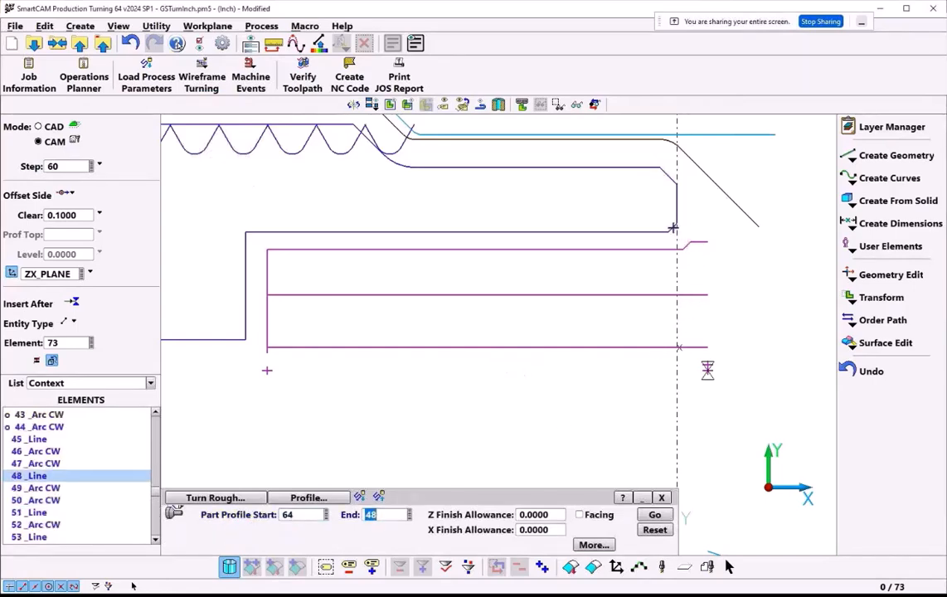
left_click(244, 302)
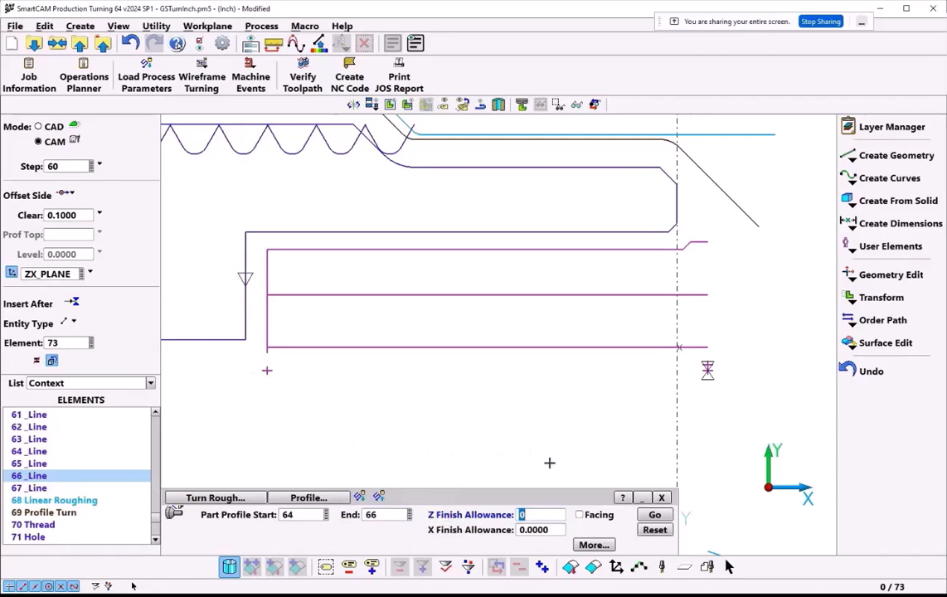
Step: Set the profile's clearance, infeed and outfeed distances to 0.02 and generate the inner finishing toolpath
left_click(601, 545)
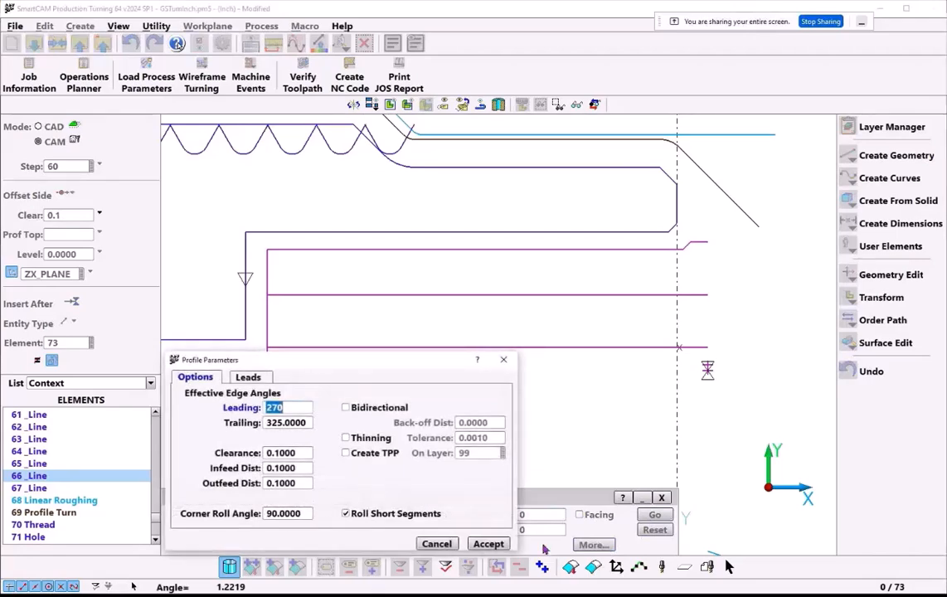
left_click(295, 452)
type(".02")
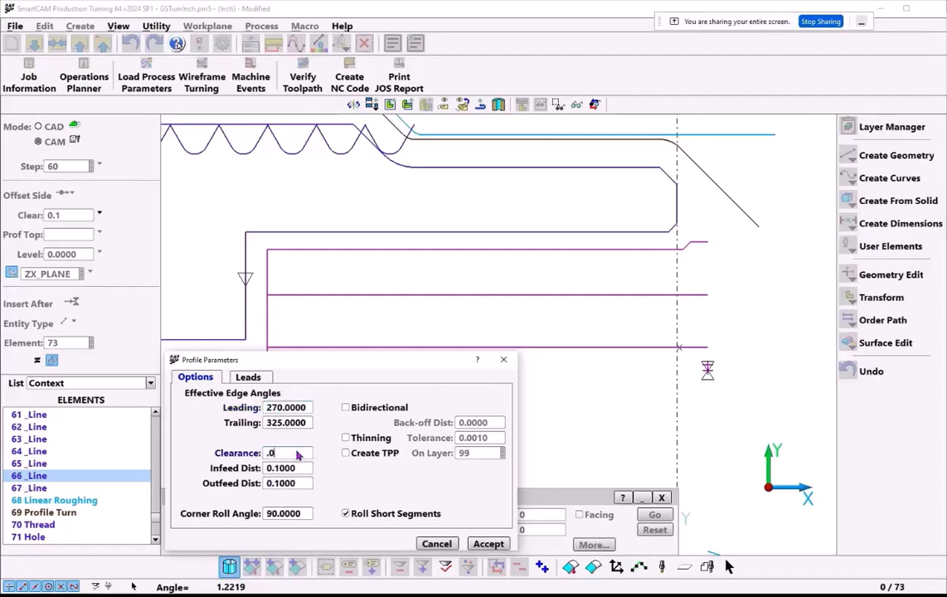
left_click(274, 469)
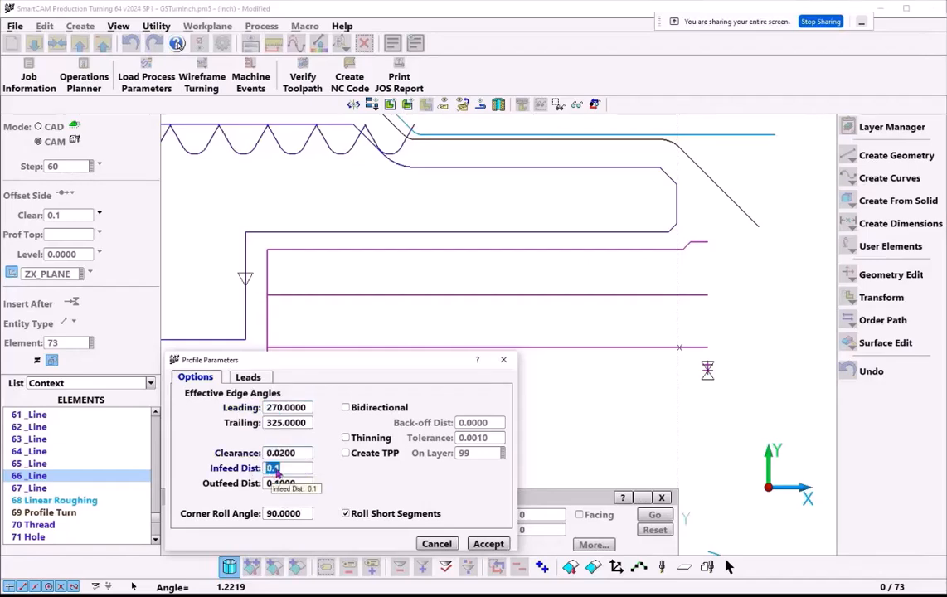
type(".02")
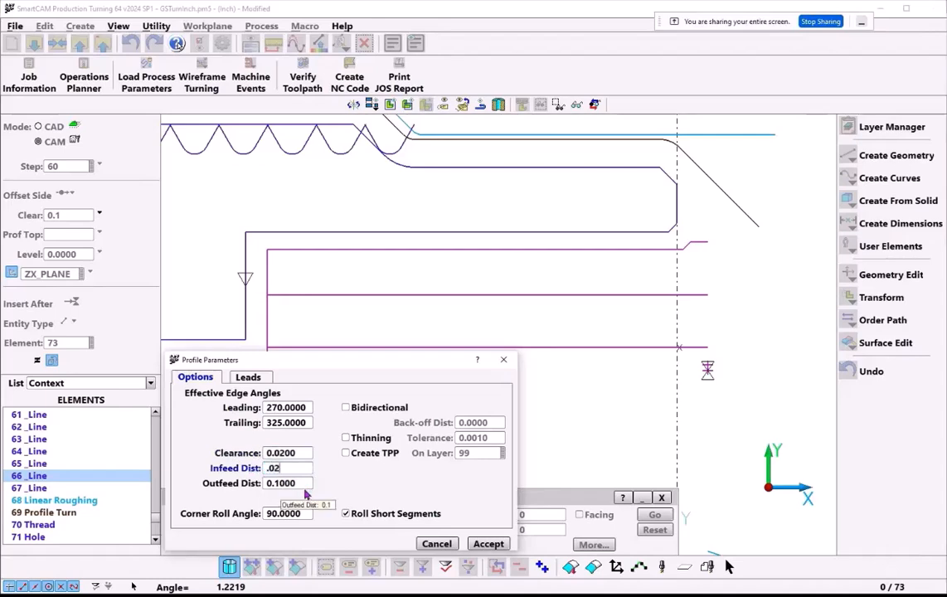
left_click(286, 483)
type(".02")
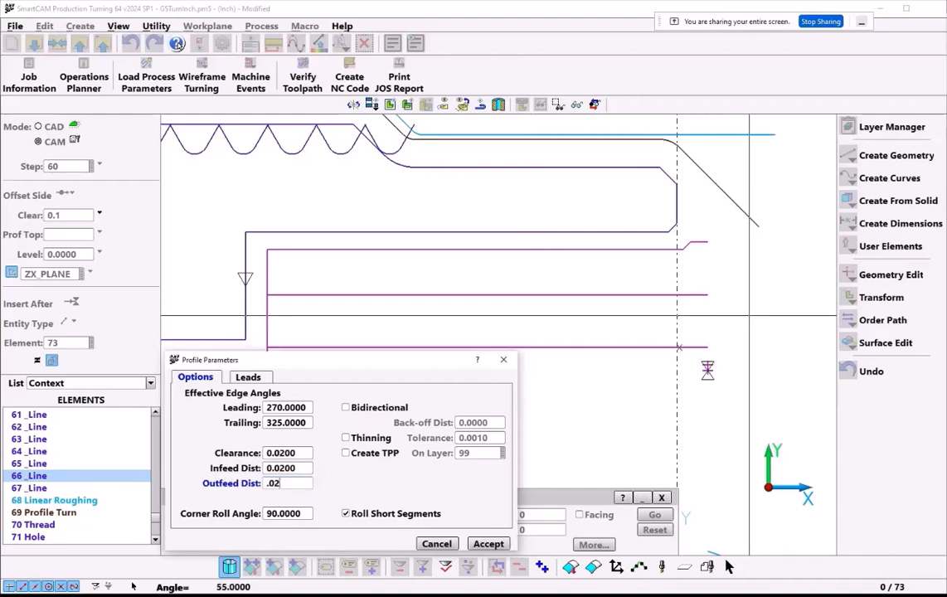
left_click(489, 544)
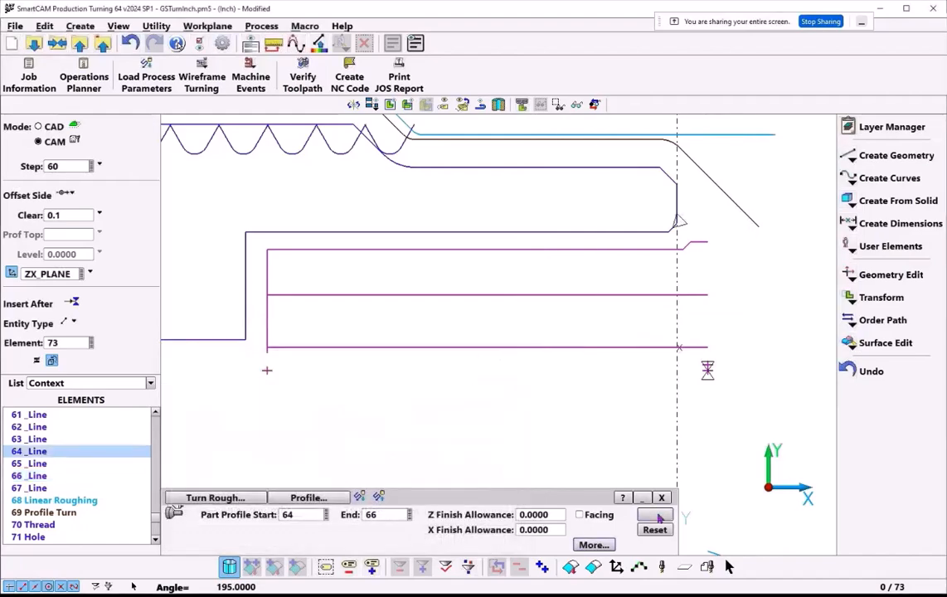
left_click(655, 515)
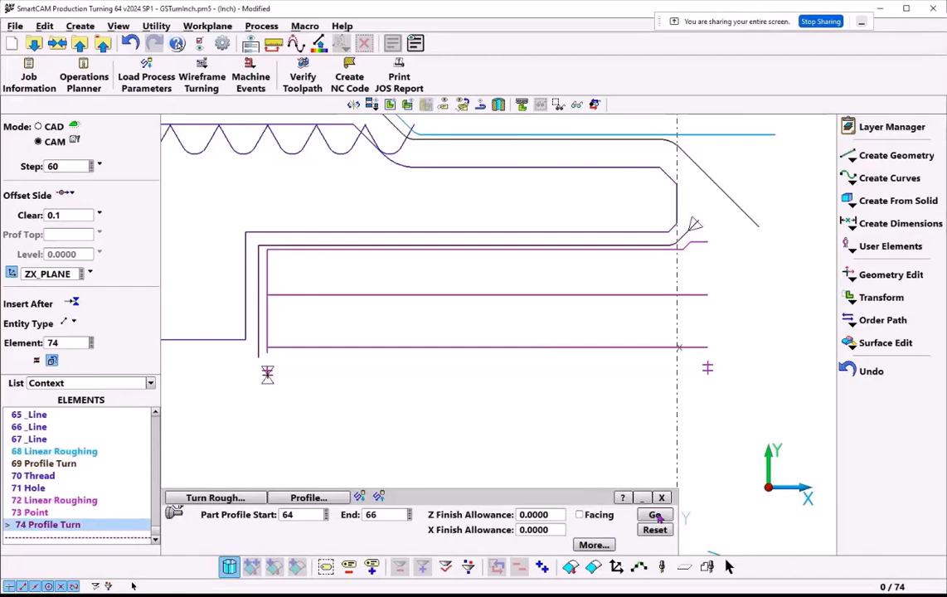
Step: Verify the entire model with material removal in a sectioned view, checking the inner finishing and its retract for collisions
left_click(303, 80)
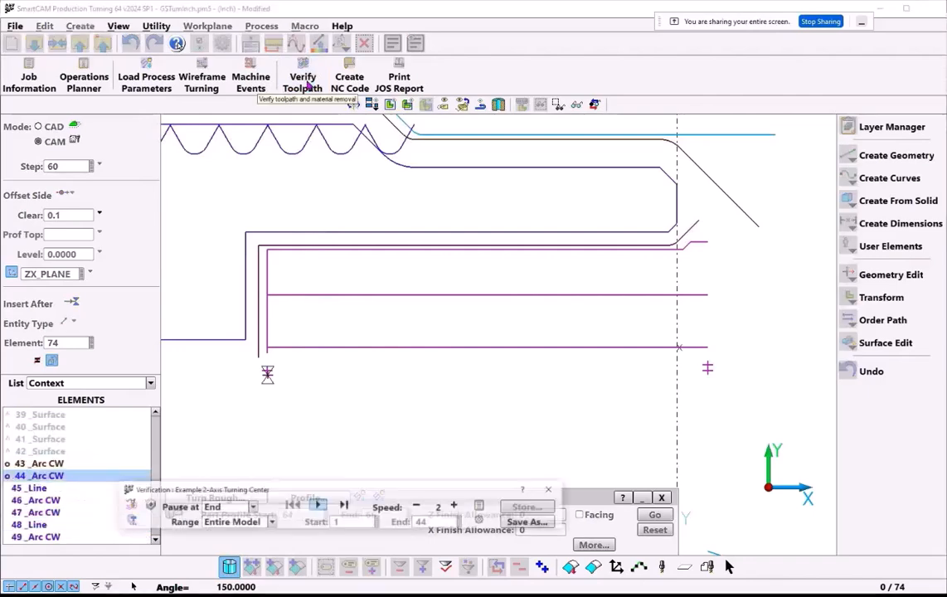
scroll(511, 383, "down", 5)
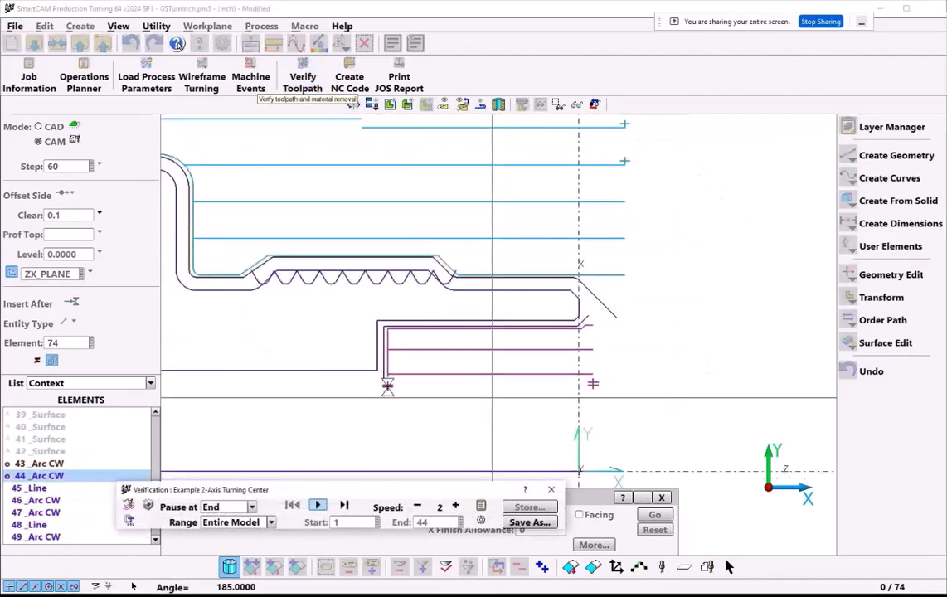
middle_click_drag(511, 383, 566, 309)
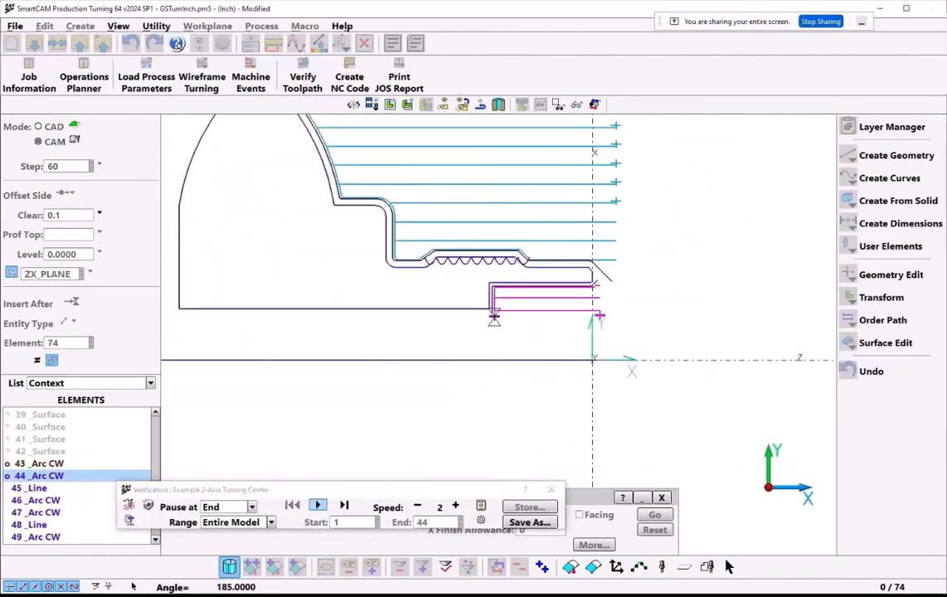
left_click(128, 504)
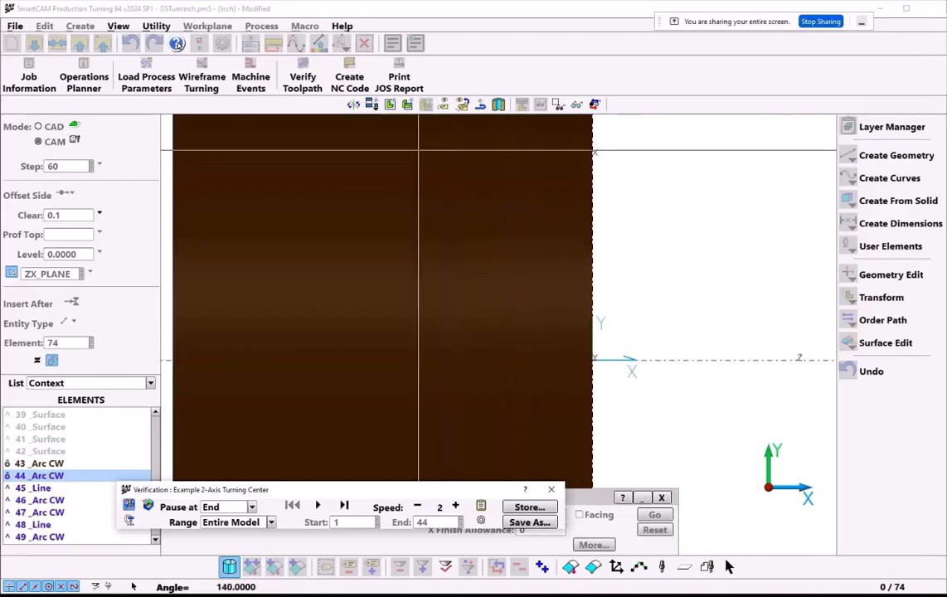
left_click(498, 104)
left_click(318, 506)
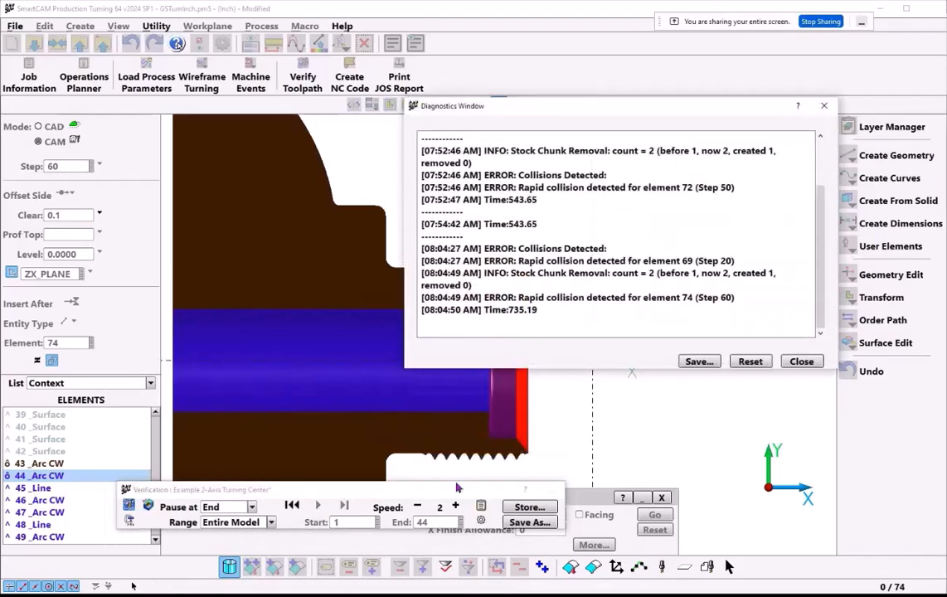
left_click(802, 362)
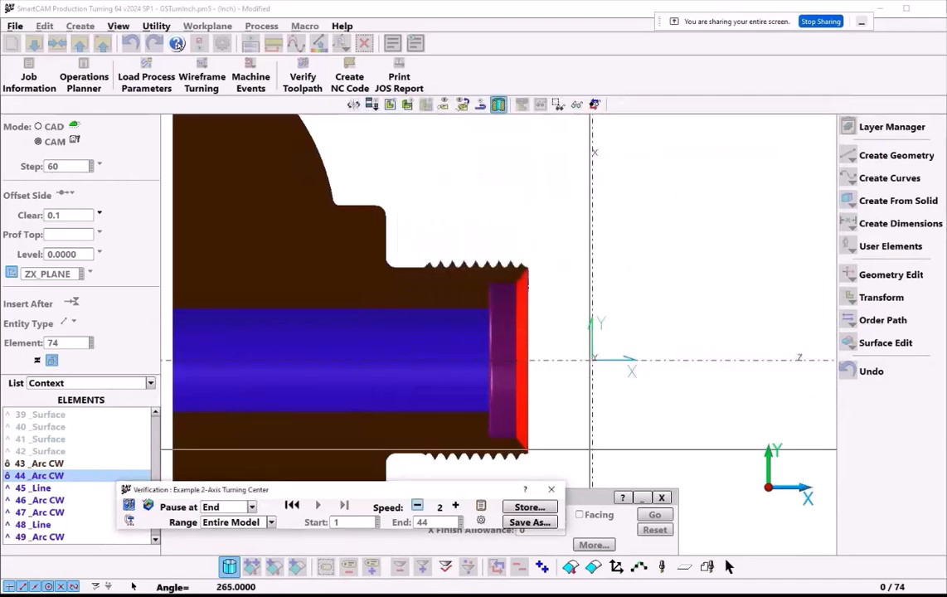
left_click(551, 489)
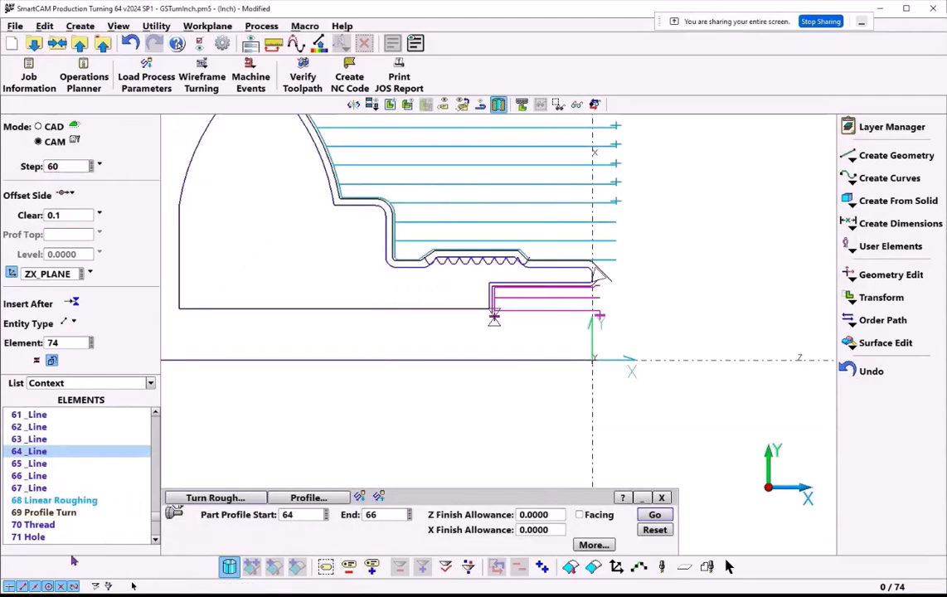
Step: Add a rapid point after the inner finishing Profile Turn (74), at the existing rapid point in front of the bore
scroll(76, 505, "down", 4)
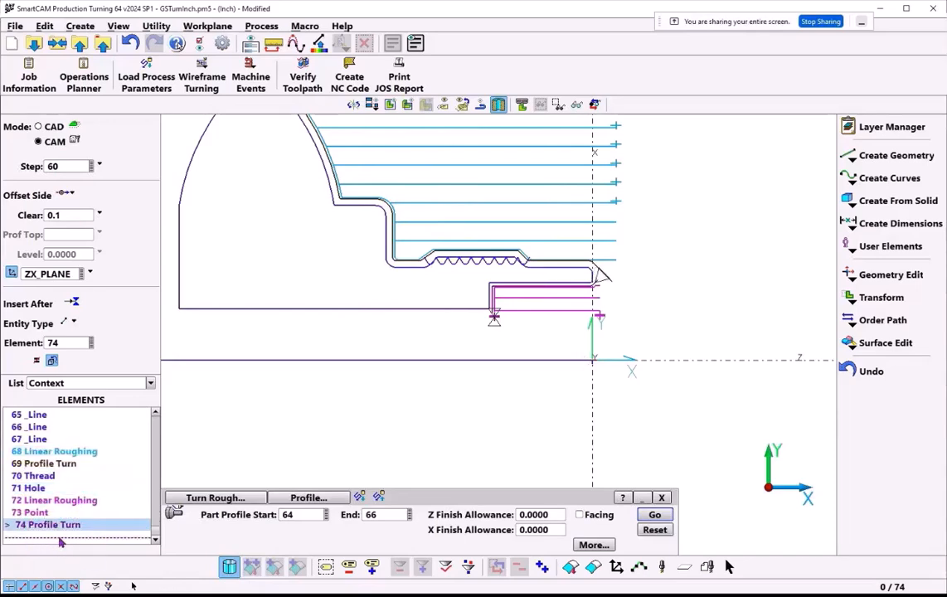
left_click(894, 157)
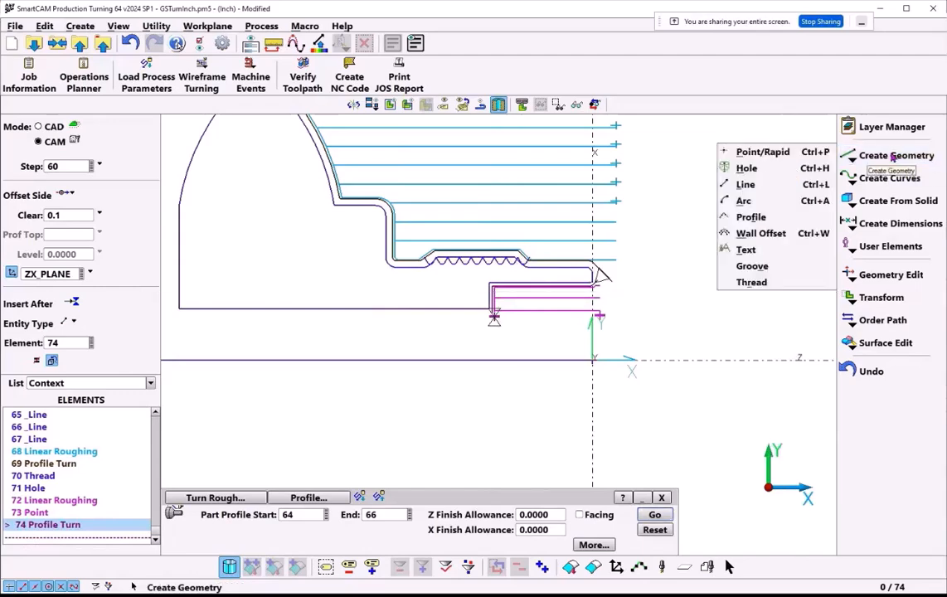
left_click(750, 151)
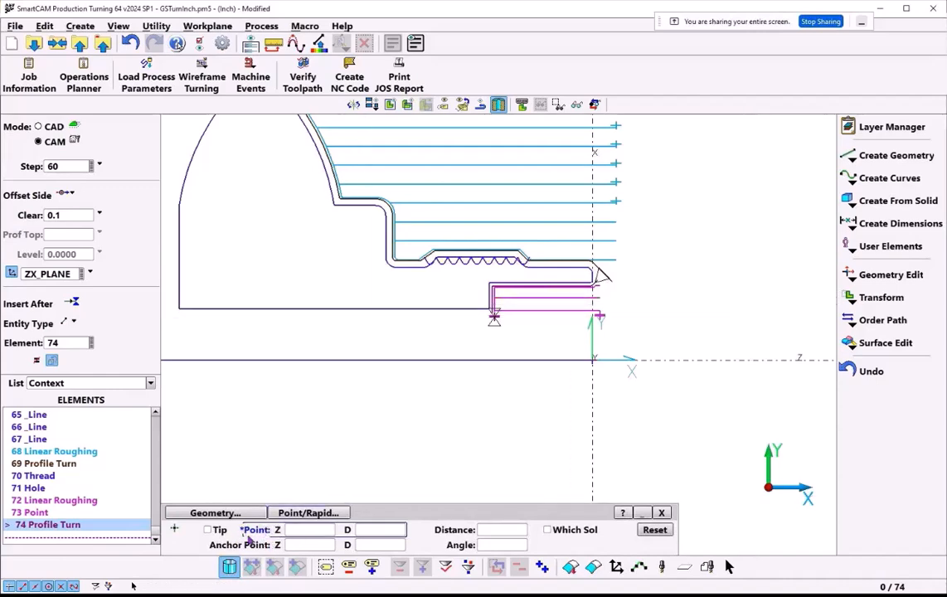
left_click(600, 316)
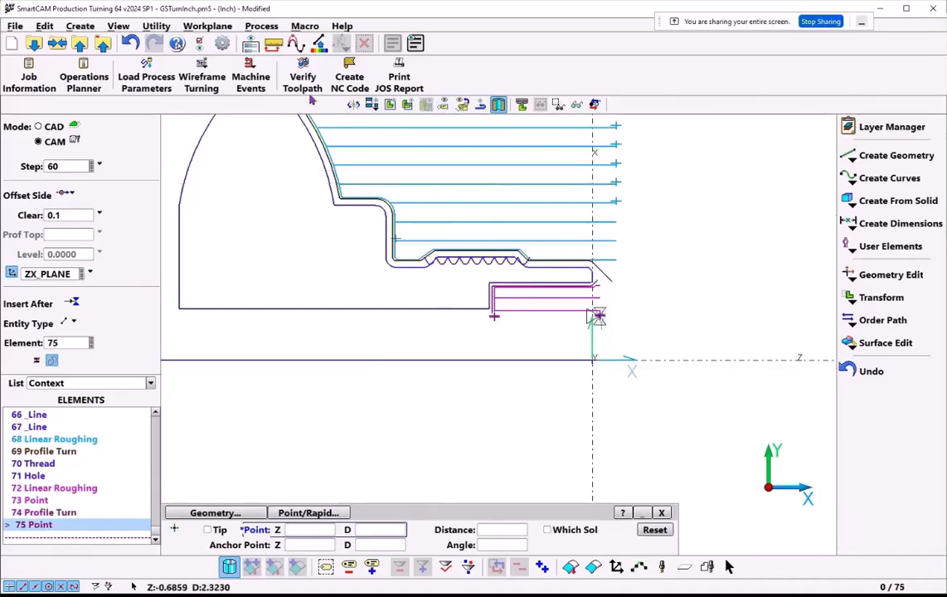
Step: Verify the entire model again with material removal at speed 7, and clear the collision diagnostics log
left_click(300, 80)
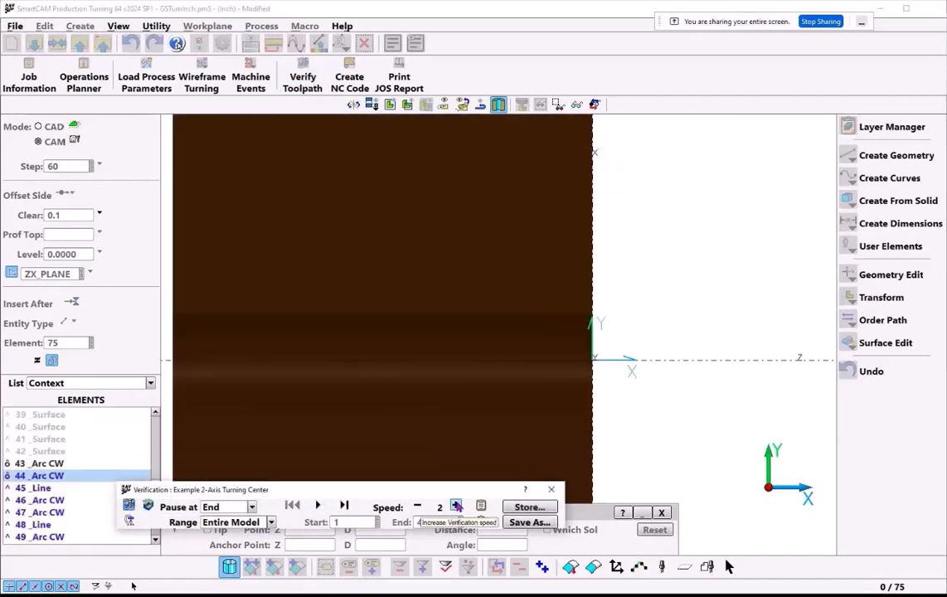
left_click(455, 505)
left_click(456, 506)
left_click(456, 506)
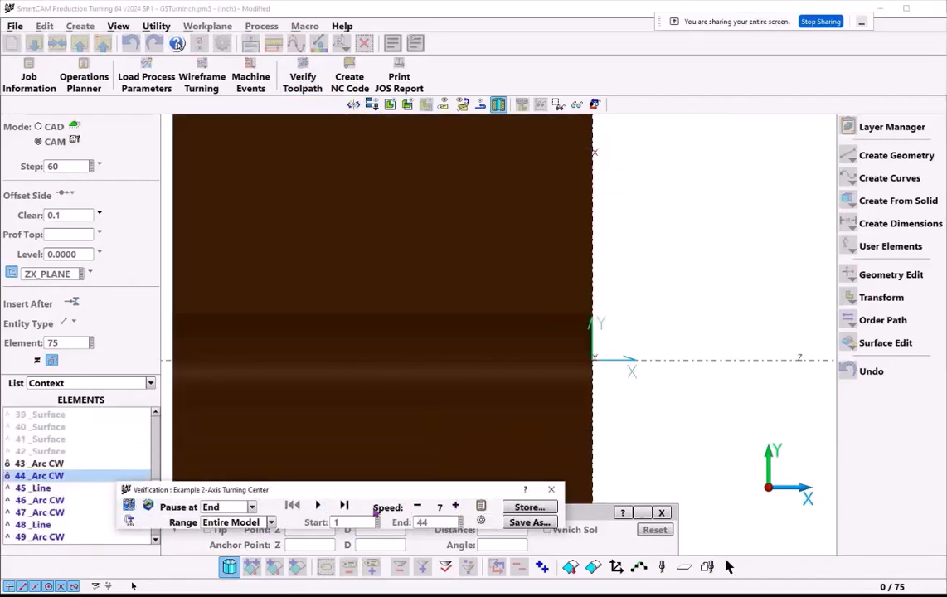
left_click(317, 505)
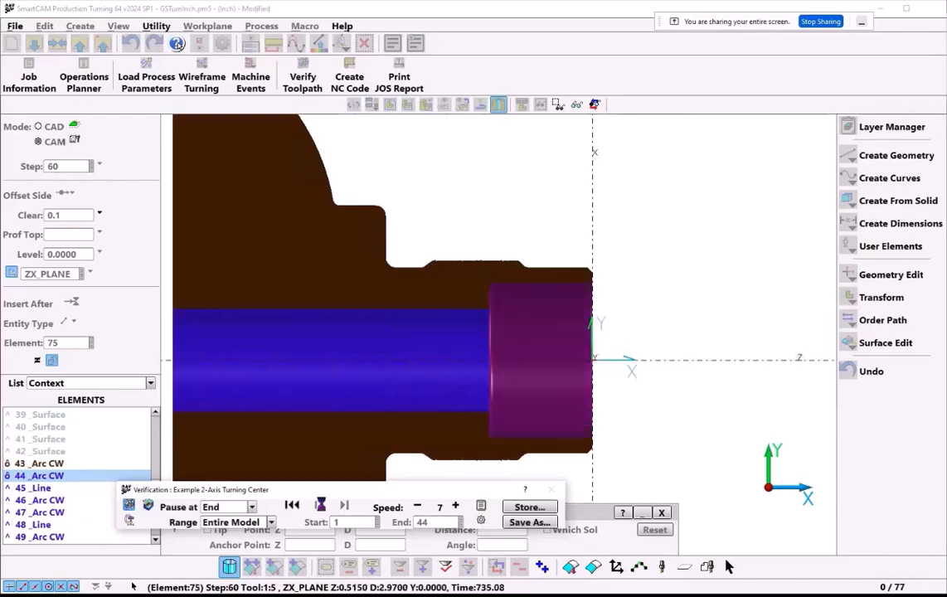
left_click(758, 363)
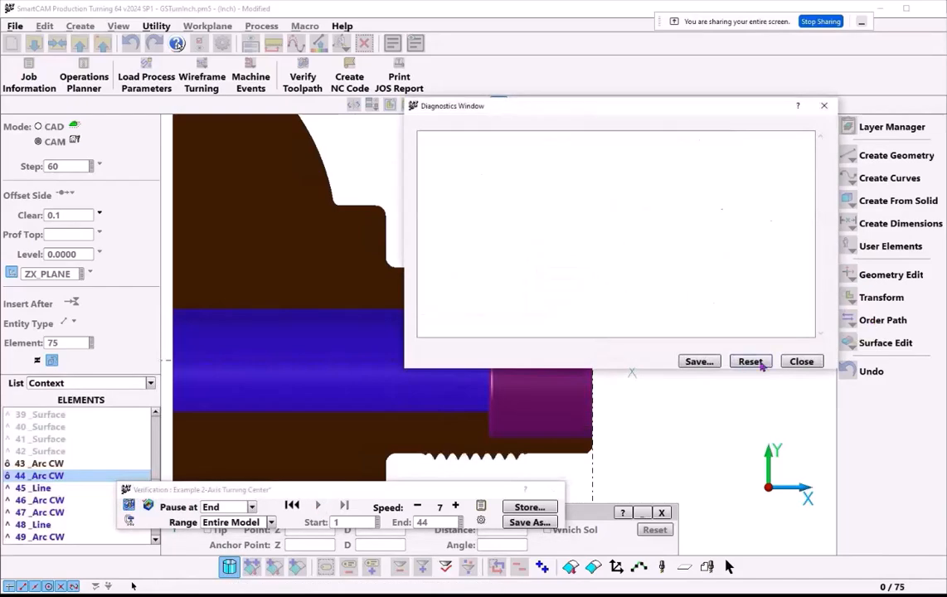
left_click(808, 362)
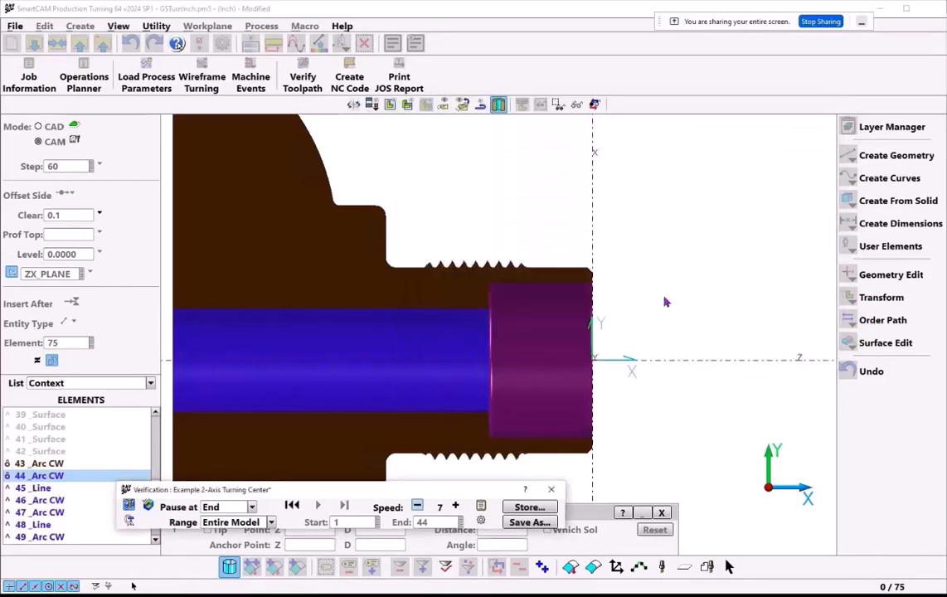
Step: Play the toolpath verification without material removal at speed 1, examining the tool's moves from outer roughing into finishing
middle_click_drag(665, 302, 481, 421)
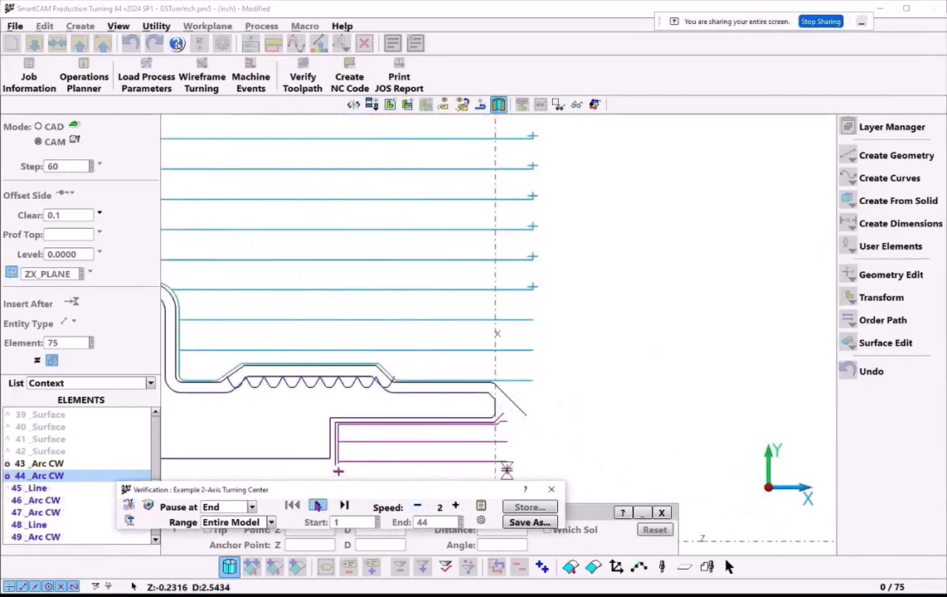
left_click(317, 505)
scroll(470, 313, "down", 2)
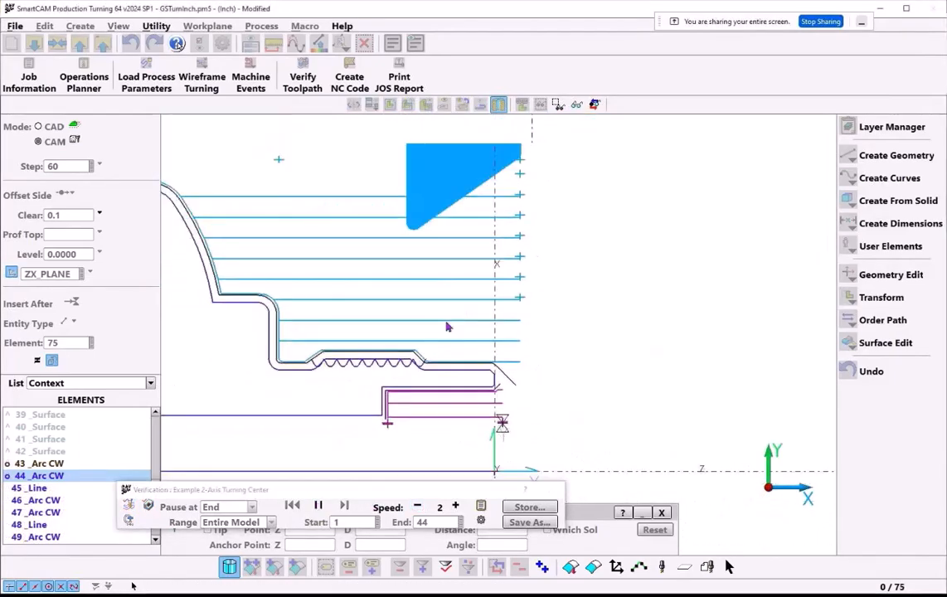
middle_click_drag(448, 326, 500, 344)
key("minus")
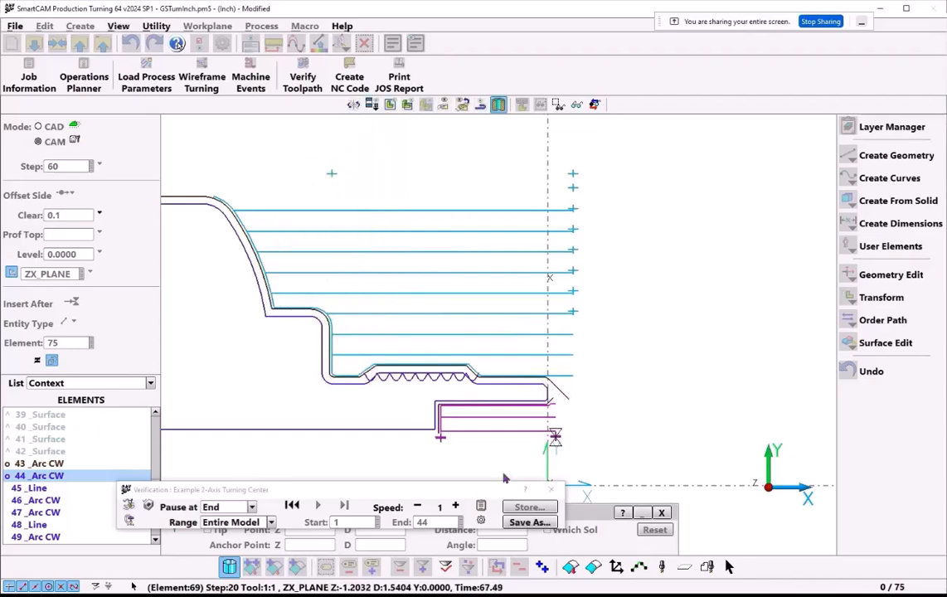
left_click(548, 487)
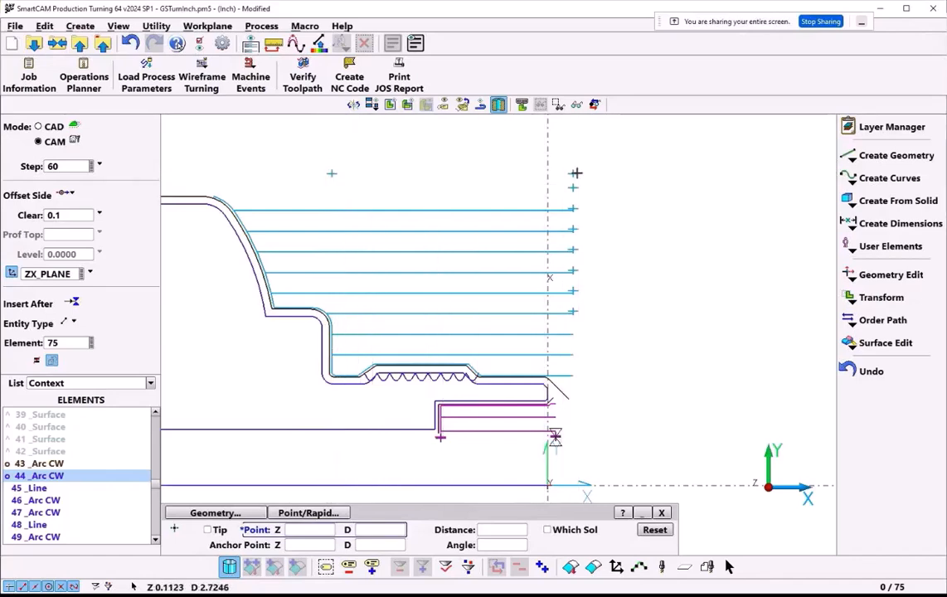
Step: Add a rapid point with step 10 (Rgh Turn) after the outer Linear Roughing (68), at the uppermost existing point in front of the stock
left_click(72, 344)
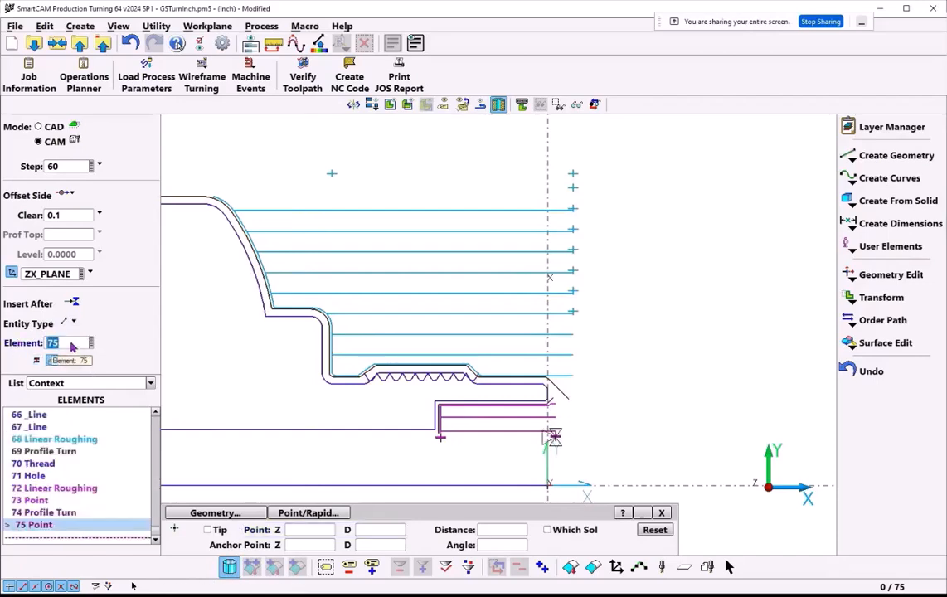
left_click(66, 439)
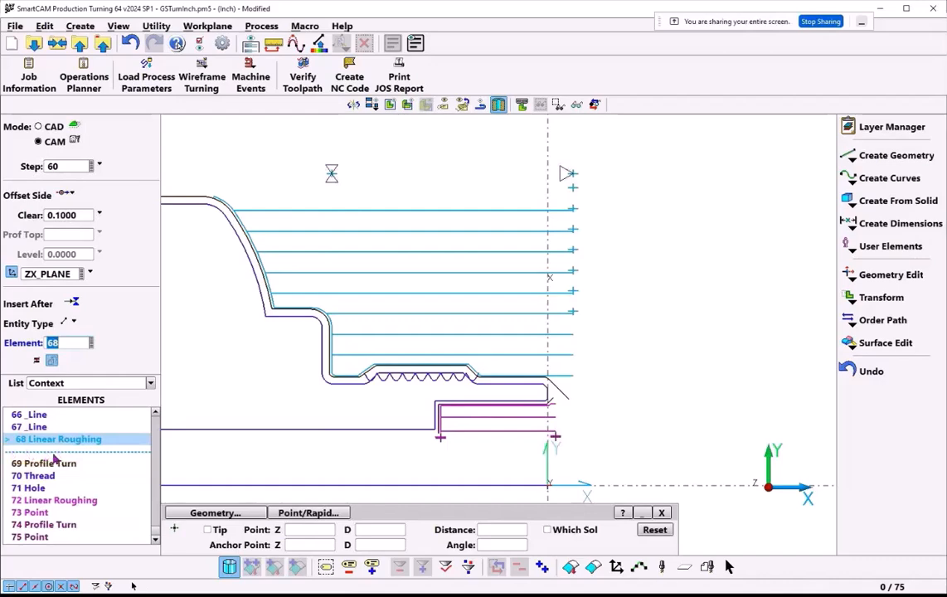
left_click(58, 167)
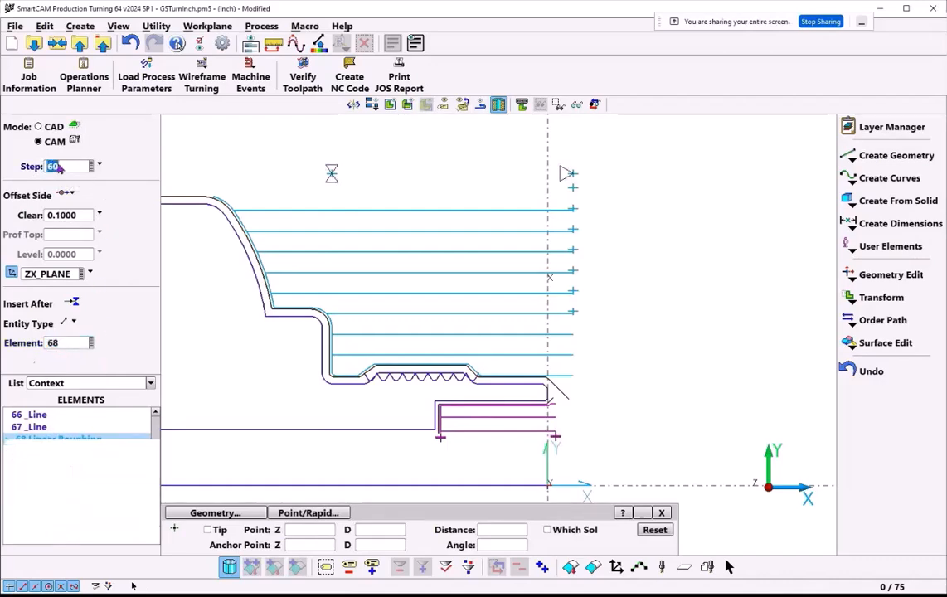
left_click(25, 416)
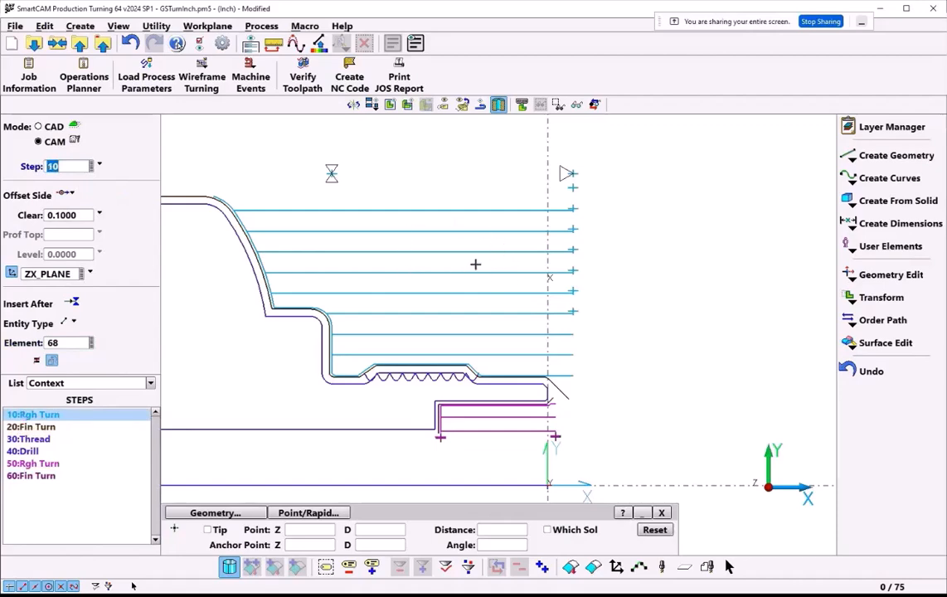
left_click(257, 532)
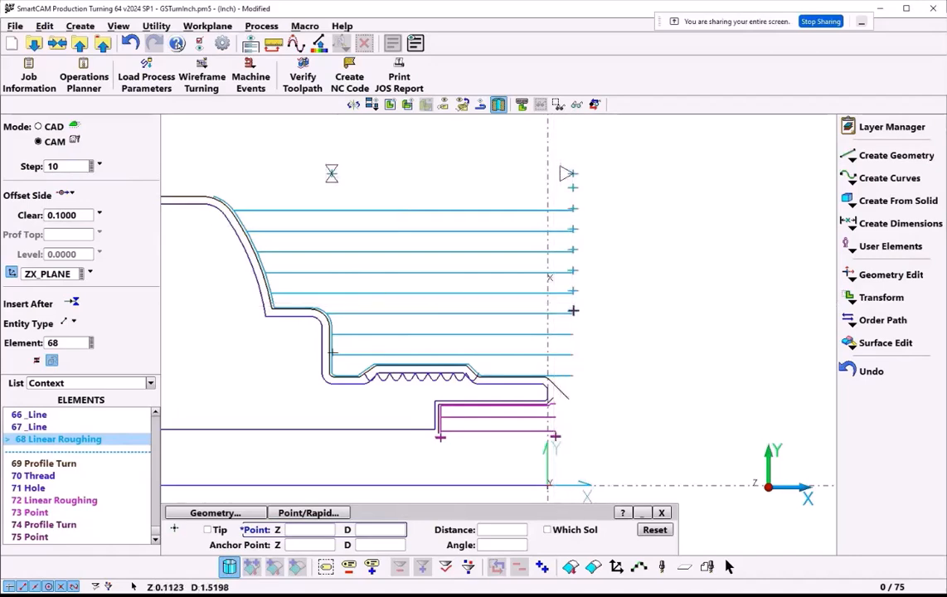
left_click(570, 172)
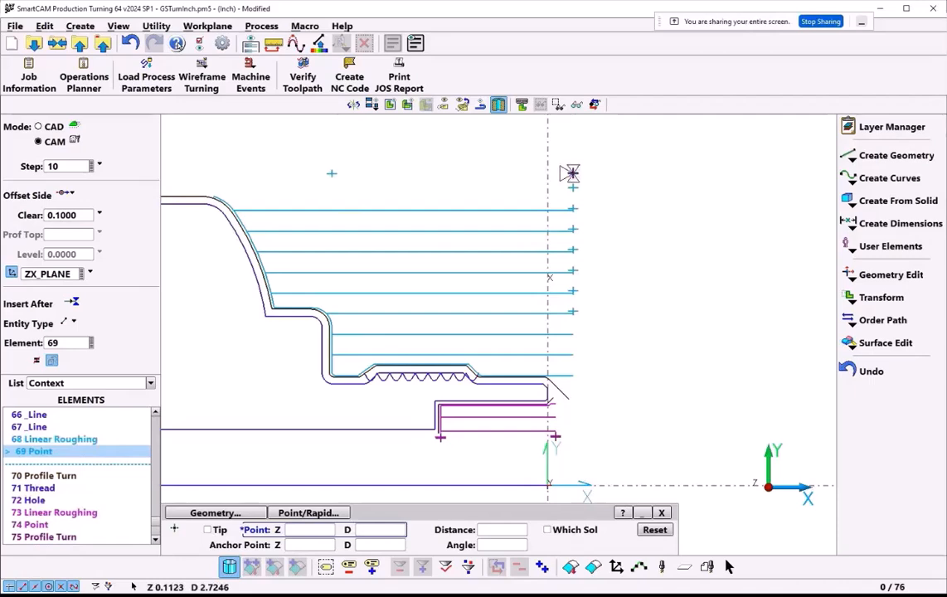
Step: Verify the entire model with material removal at speed 7, and examine the finished hub from outside without the section view
left_click(302, 76)
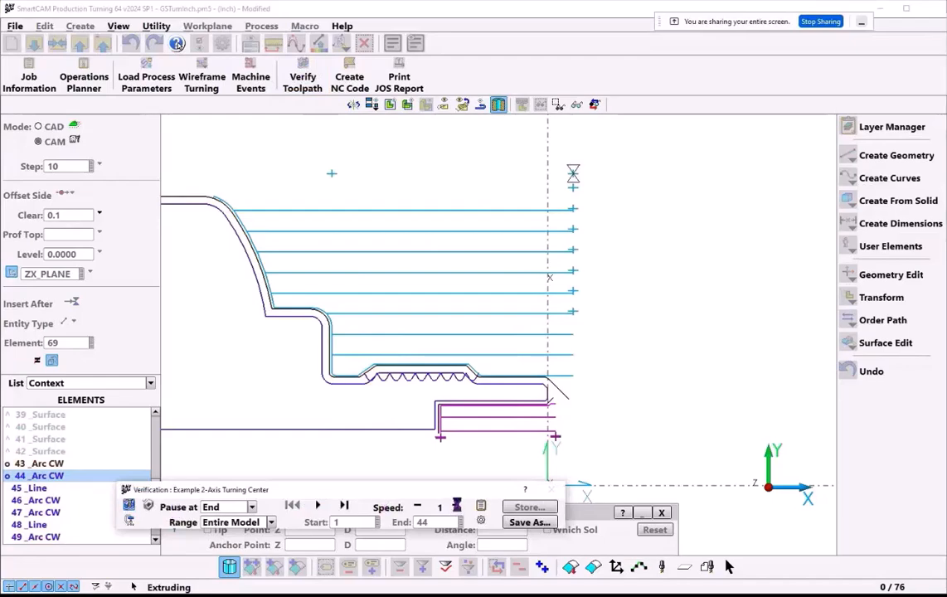
left_click(455, 506)
left_click(455, 505)
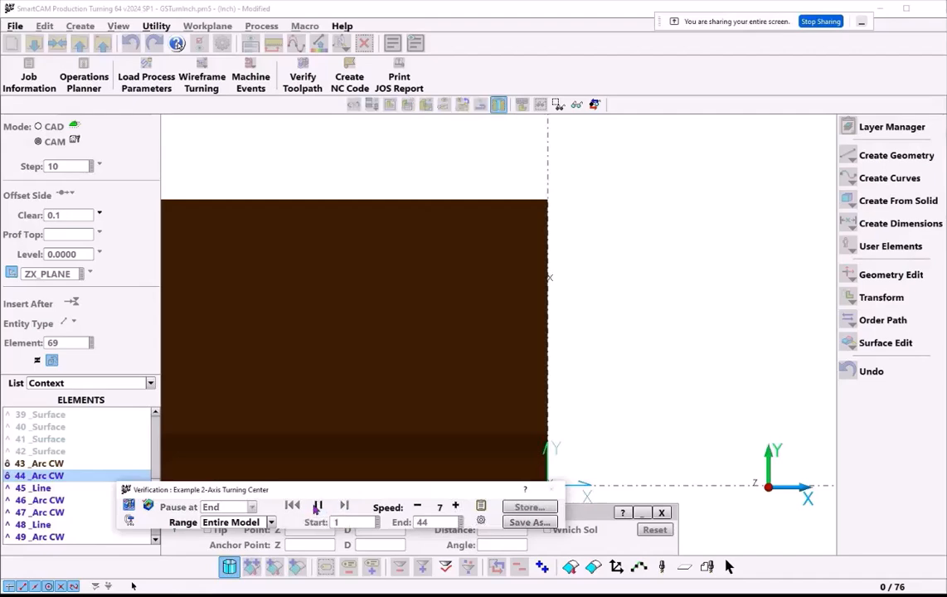
left_click(316, 507)
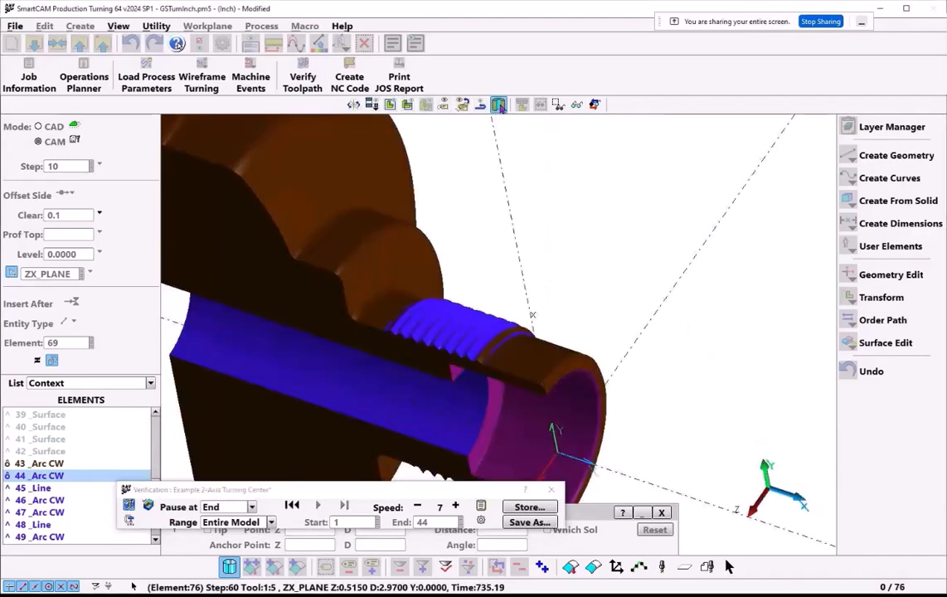
left_click(498, 104)
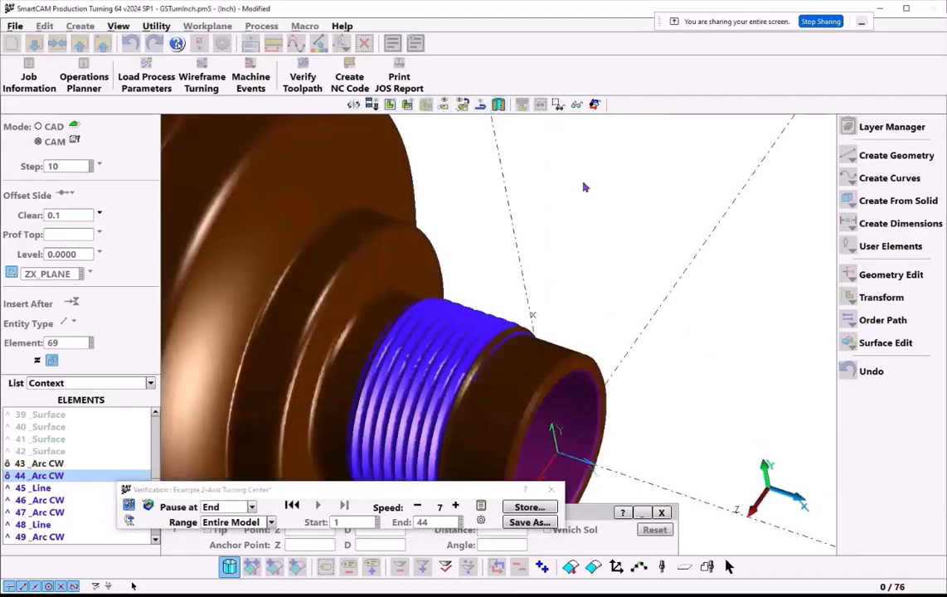
scroll(628, 366, "down", 4)
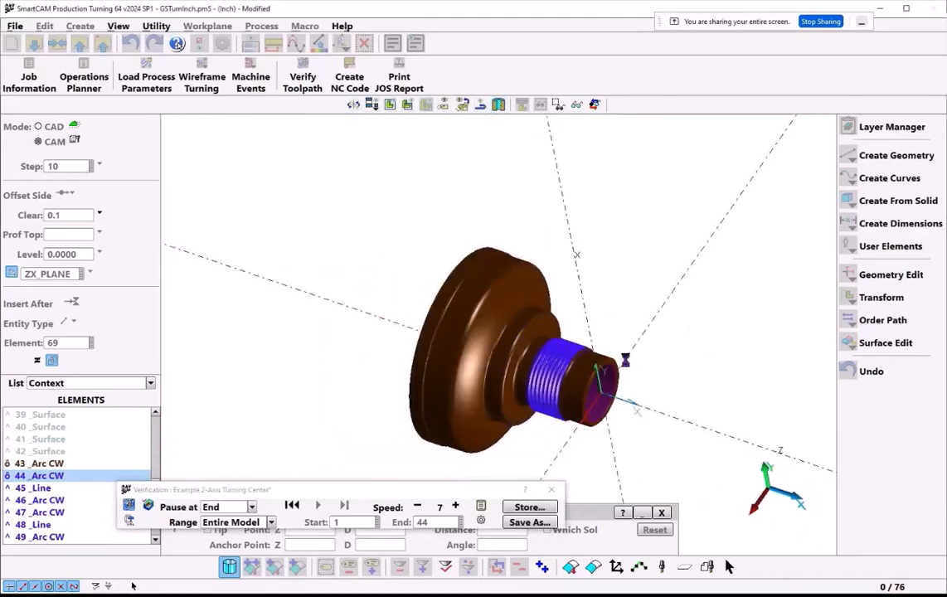
scroll(610, 354, "up", 2)
middle_click_drag(566, 399, 497, 356)
Step: Close the toolpath verification and save the current model file
left_click(555, 490)
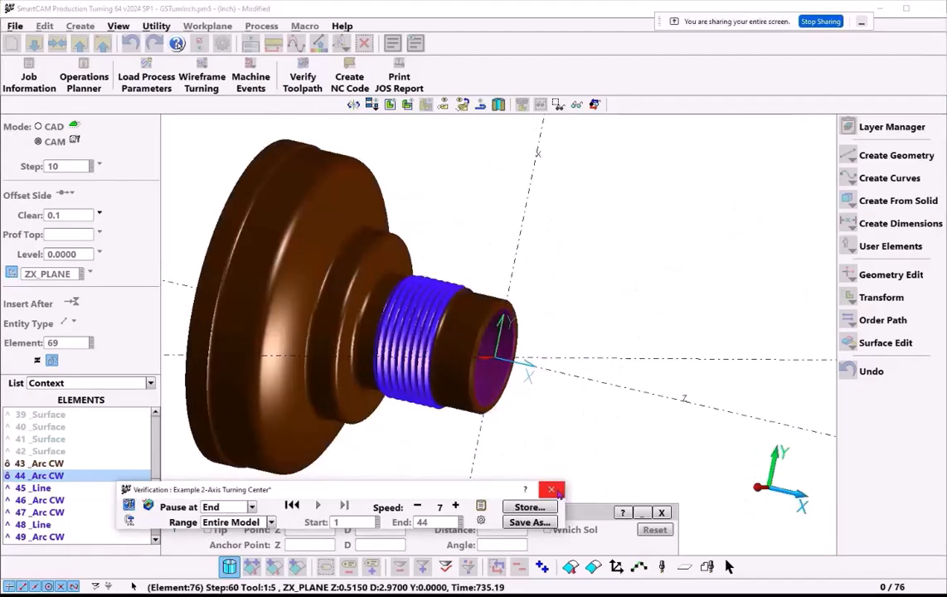
left_click(553, 490)
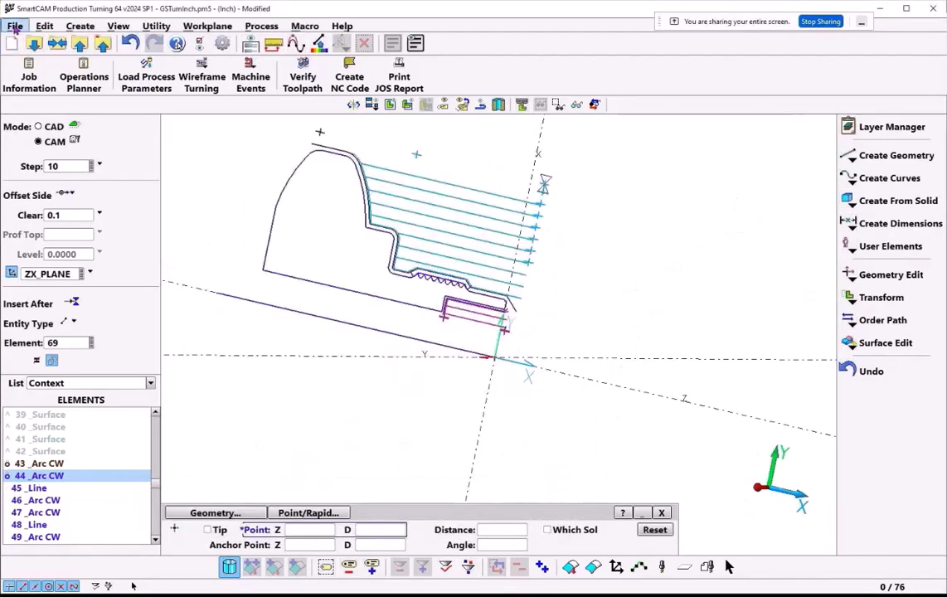
left_click(15, 27)
left_click(38, 109)
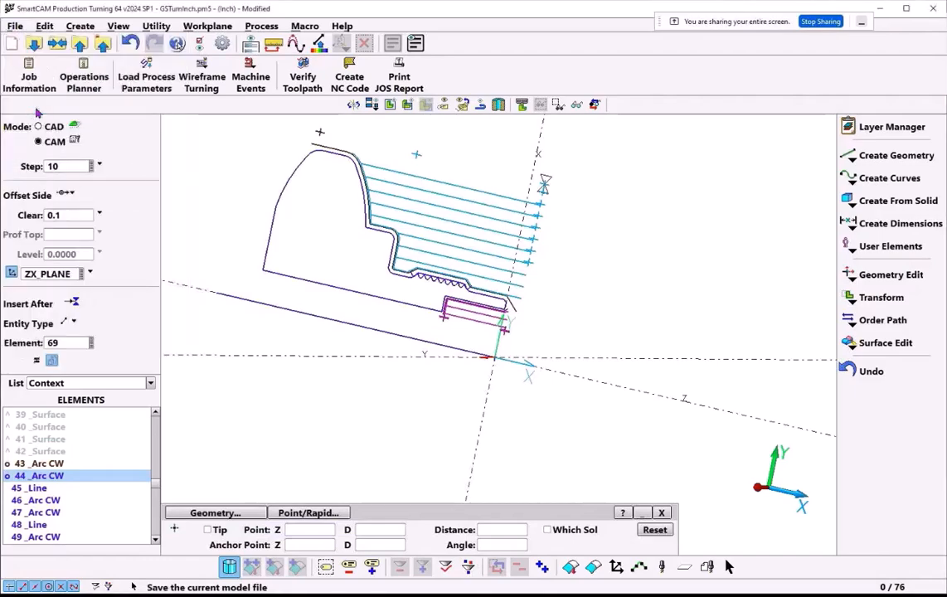